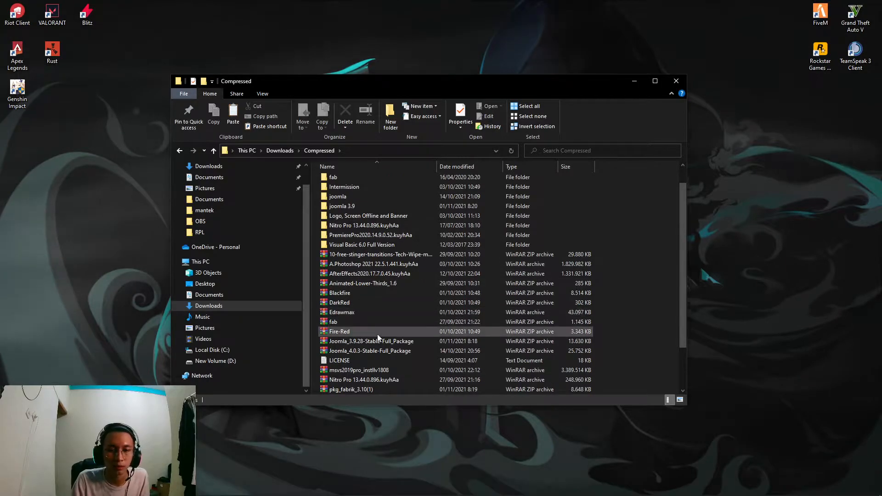
- Check the Joomla_3.9.28-Stable-Full_Package archive and its extracted joomla 3.9 folder in Downloads
click(385, 313)
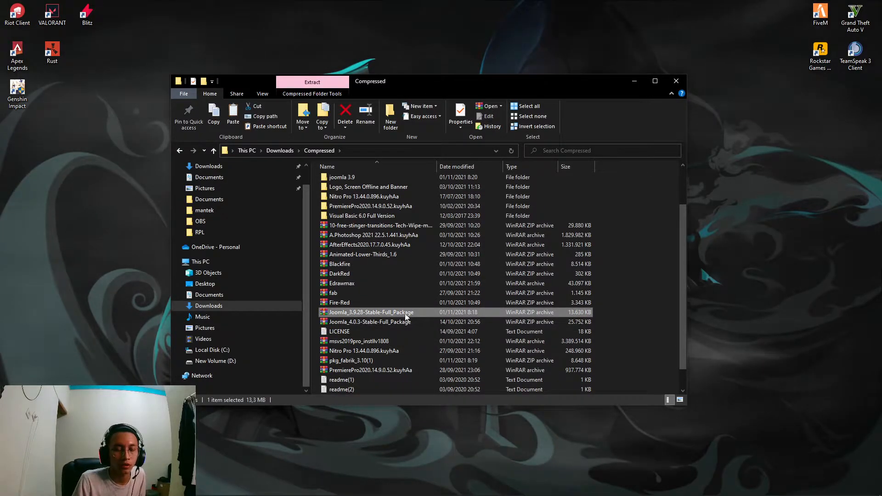
scroll(388, 308, up, 2)
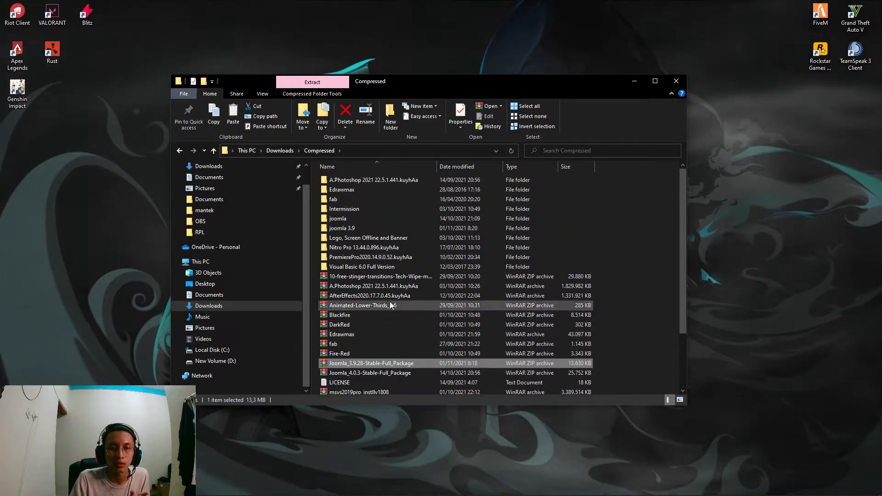
click(368, 229)
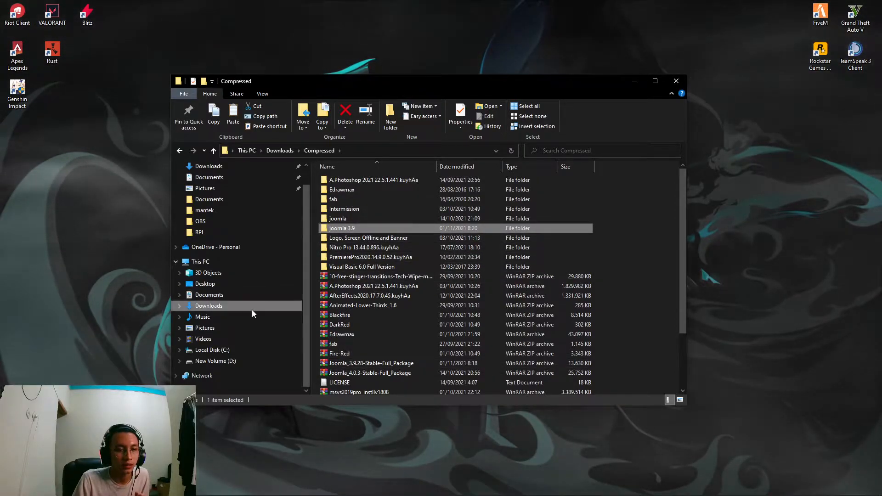
- Browse to C:\xampp\htdocs and confirm the joomla folder is there
click(219, 350)
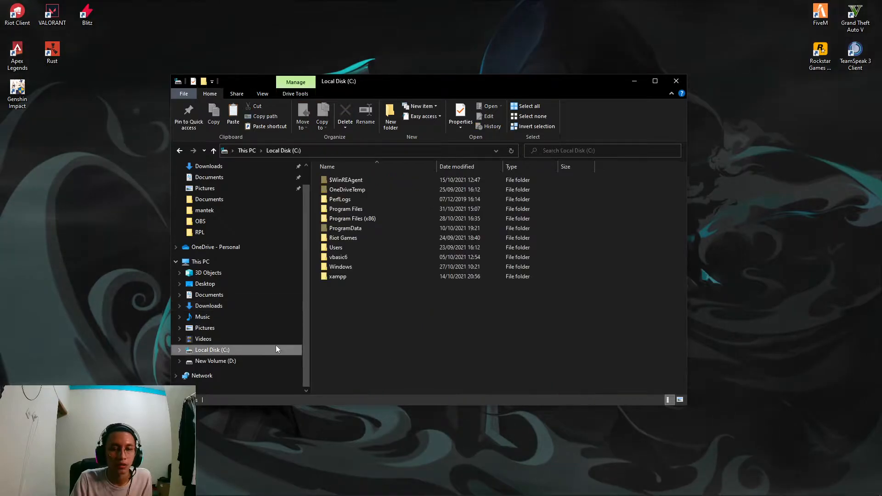
double_click(372, 278)
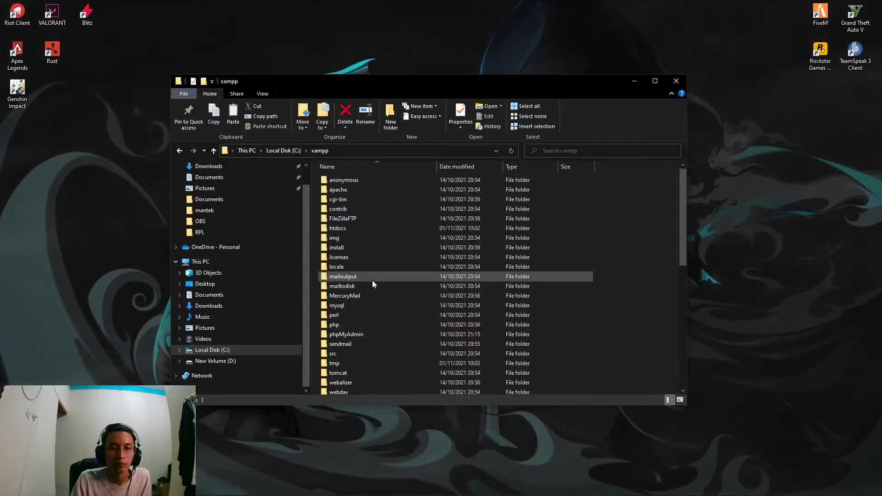
double_click(362, 228)
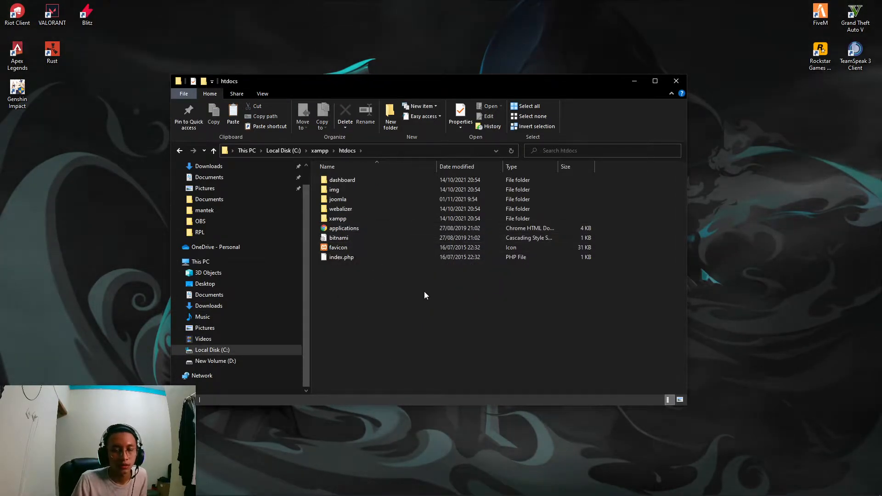
click(387, 200)
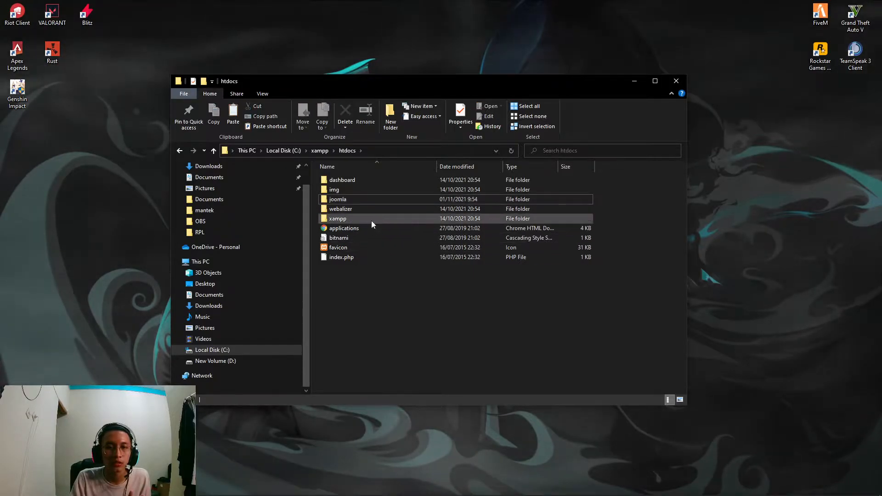
click(381, 281)
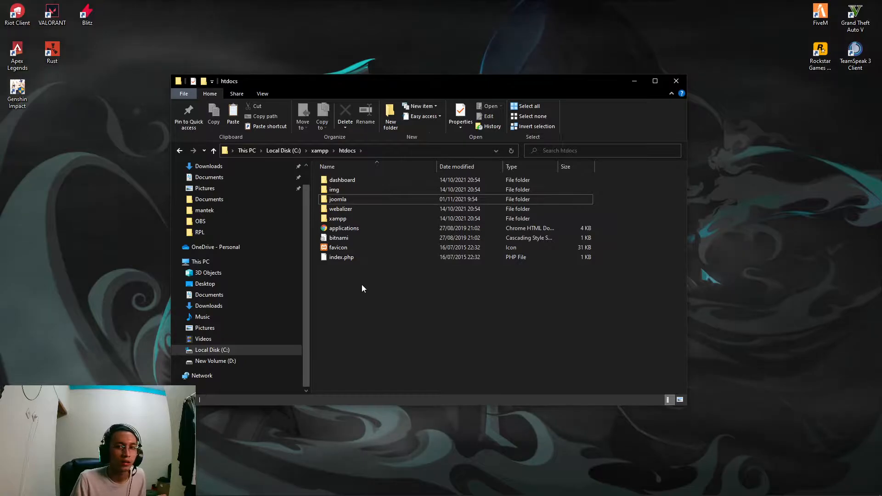
mouse_move(138, 492)
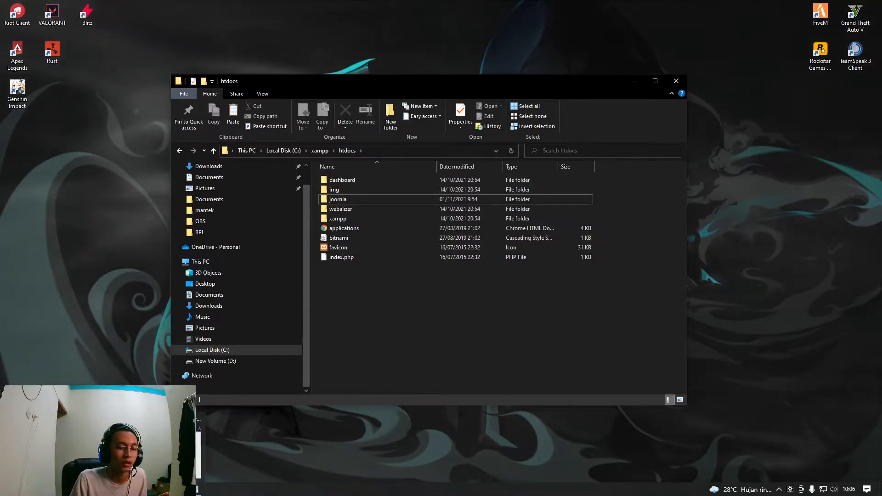
- Minimize File Explorer and the XAMPP Control Panel, then bring up Chrome
click(641, 86)
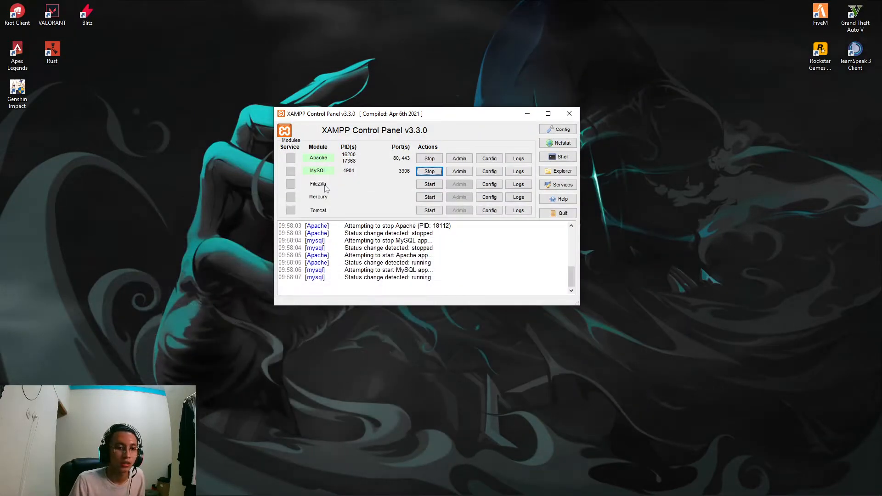
click(530, 114)
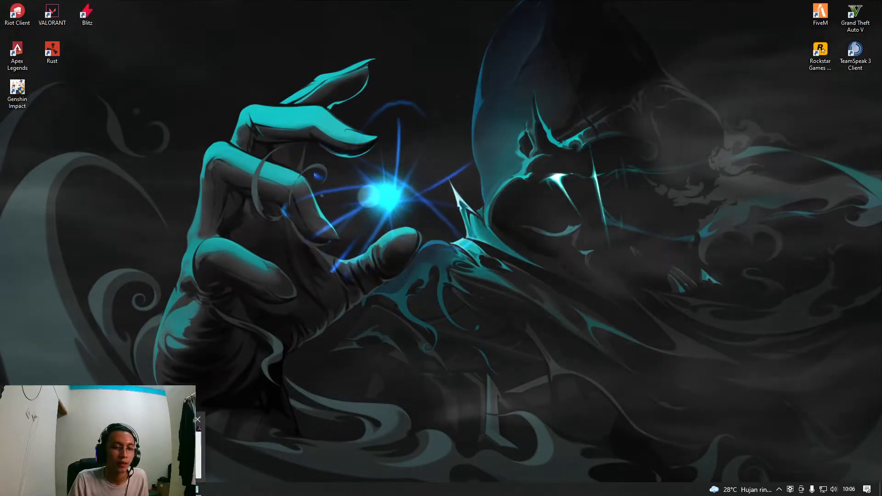
click(156, 455)
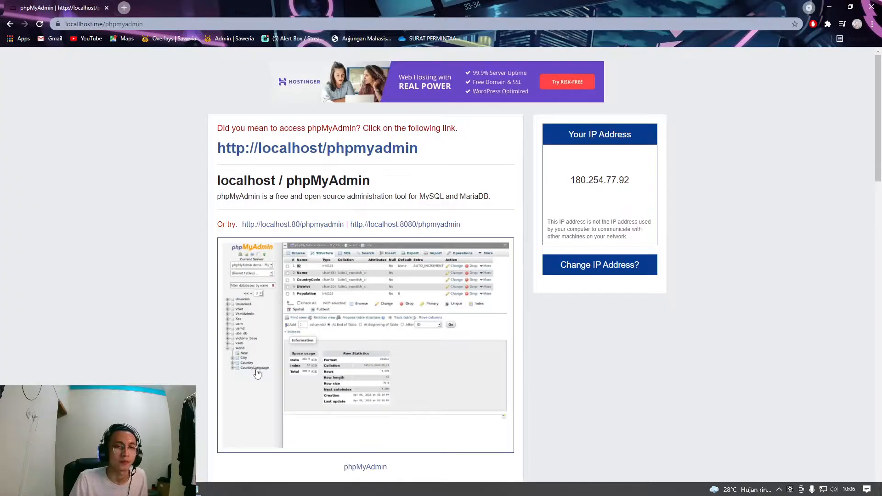
- Create a new database named docjoomla in phpMyAdmin
click(345, 150)
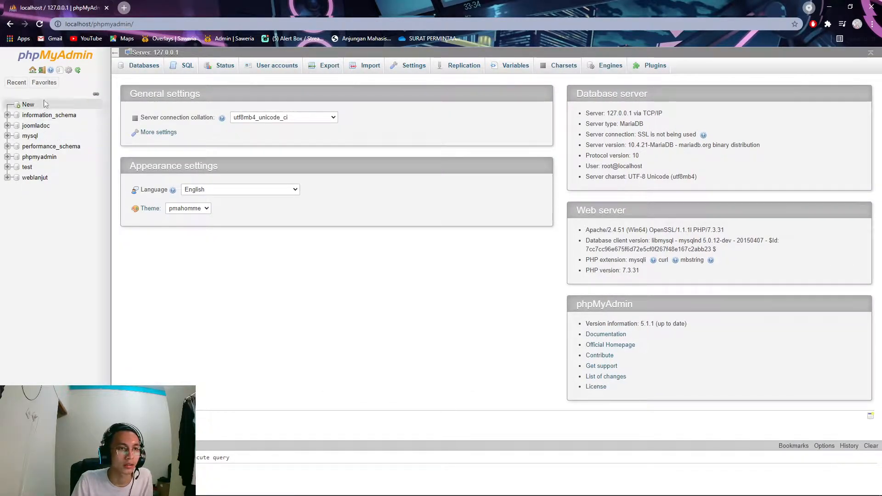
click(29, 105)
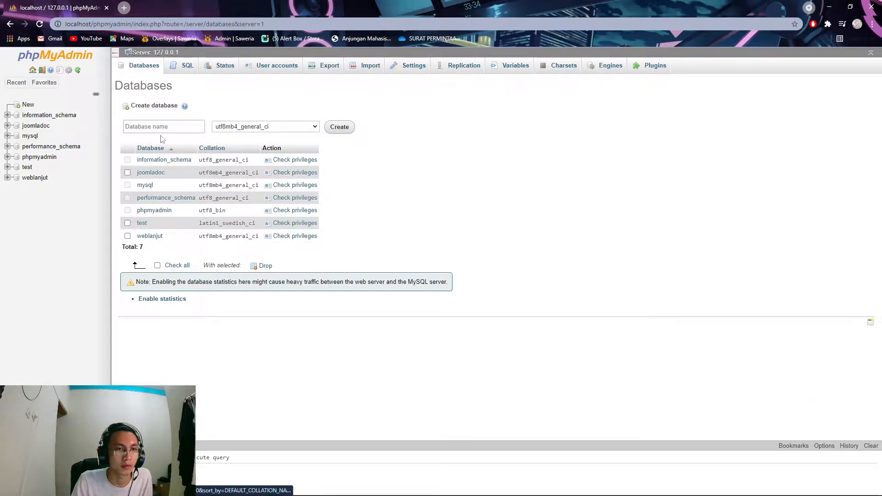
click(162, 126)
text(d)
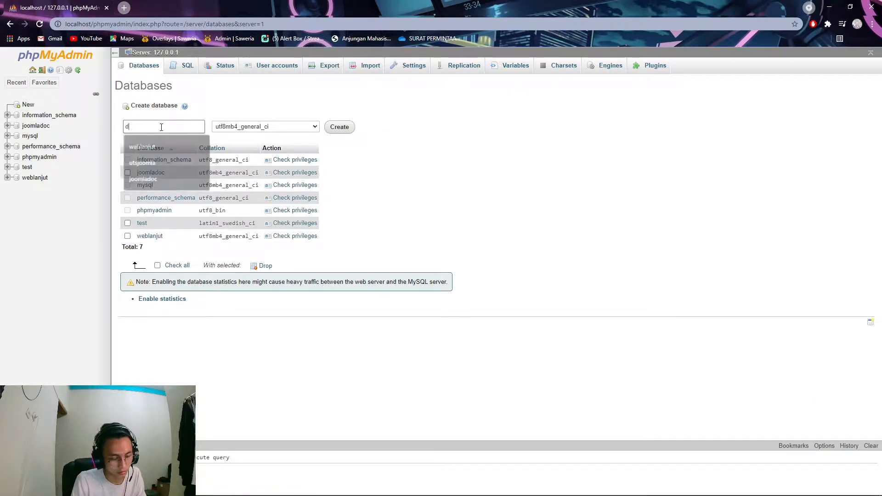
text(ocjoomla)
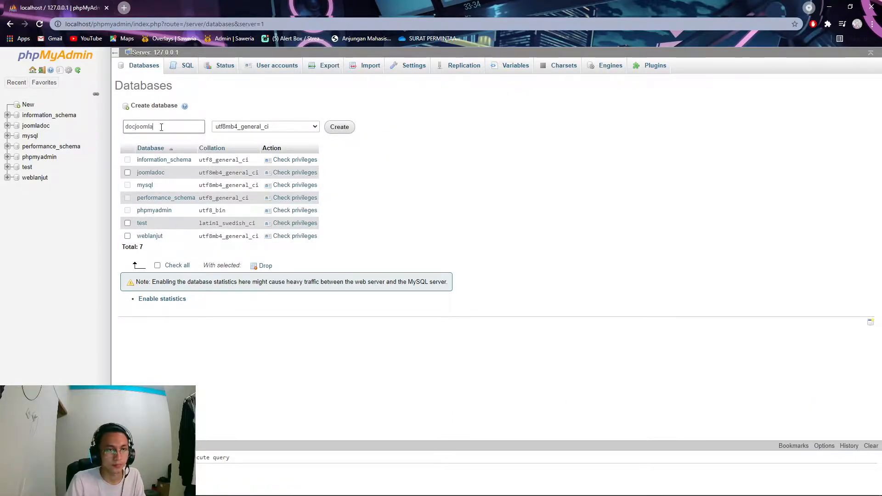
click(340, 128)
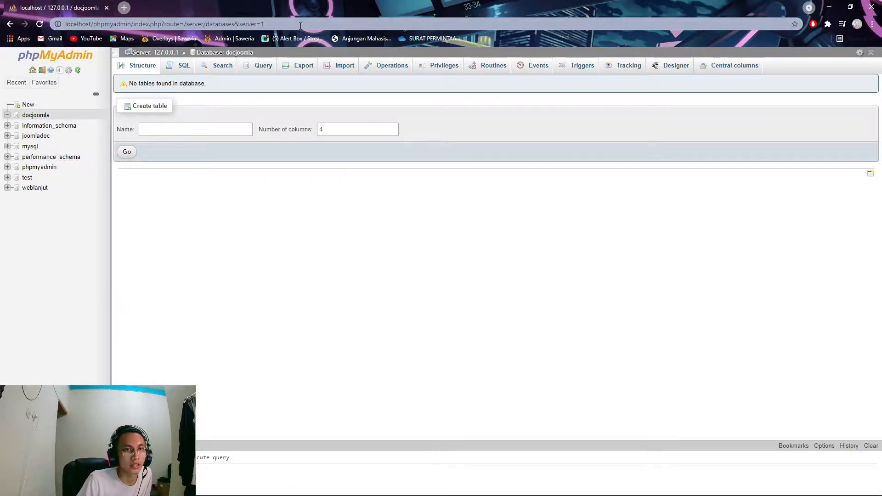
- Select the address bar path after localhost/ so it can be replaced
click(261, 24)
click(261, 24)
drag(261, 23, 93, 24)
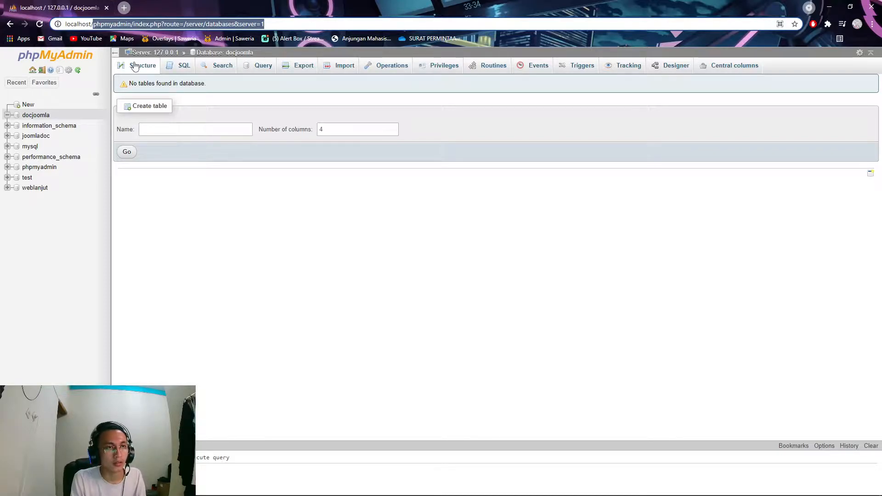
- Go to localhost/joomla to open the Joomla web installer
key(BackSpace)
text(joomla)
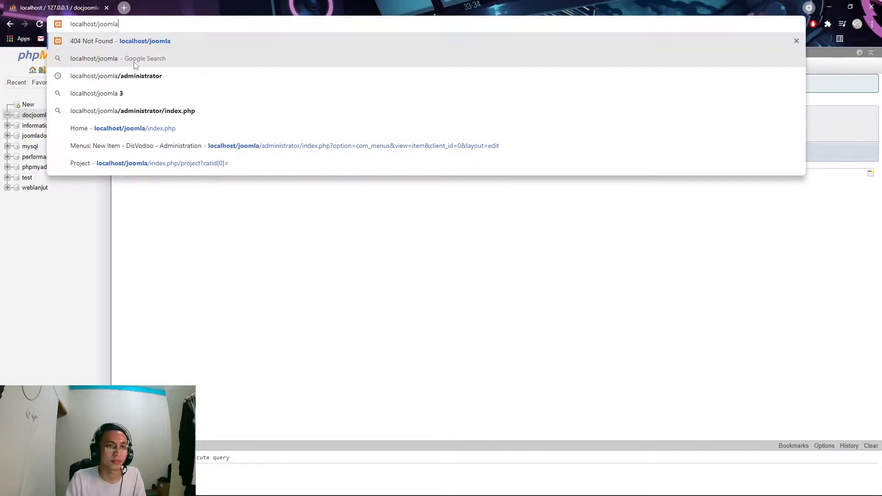
key(Return)
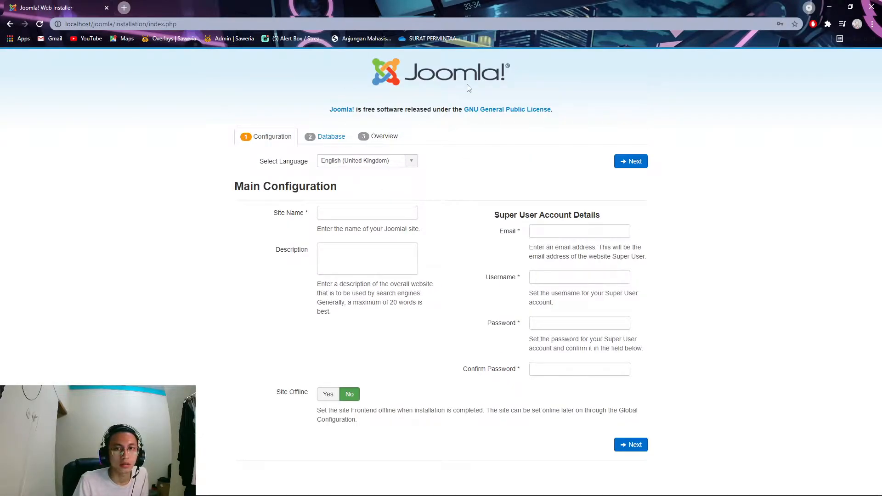
- Enter site name 'Pra', the super user e-mail, username, password and password confirmation
click(344, 216)
click(448, 184)
click(381, 214)
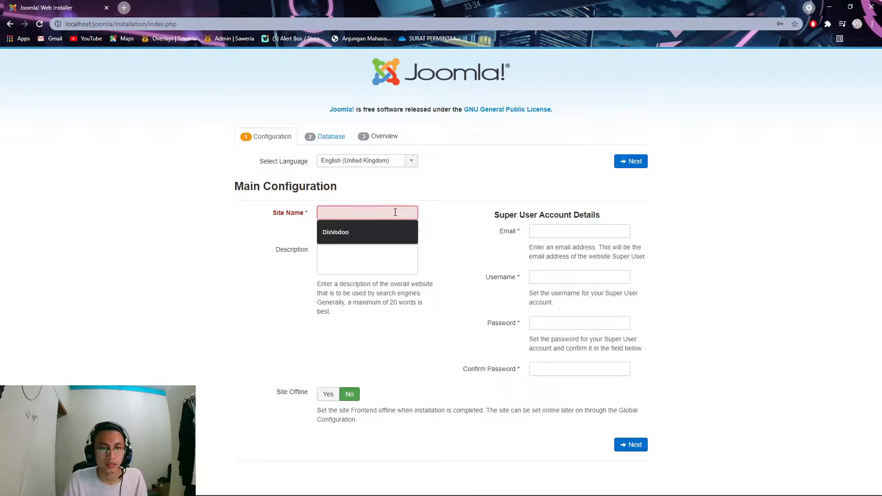
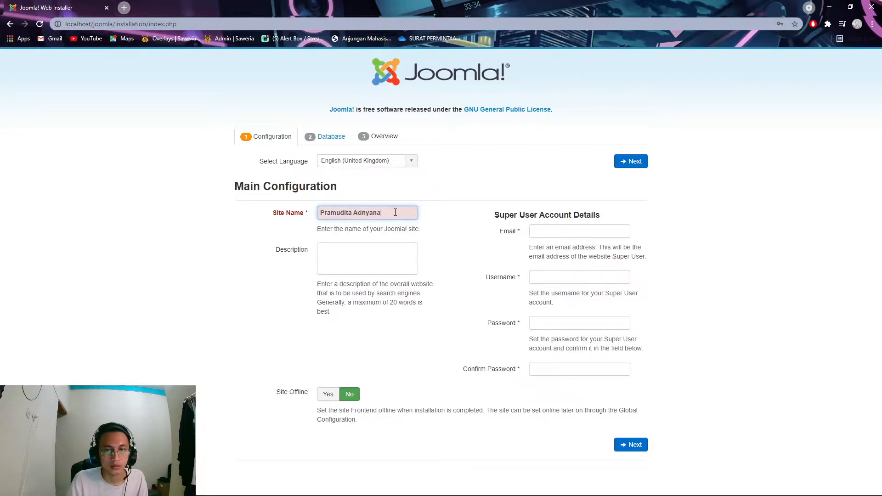
click(565, 232)
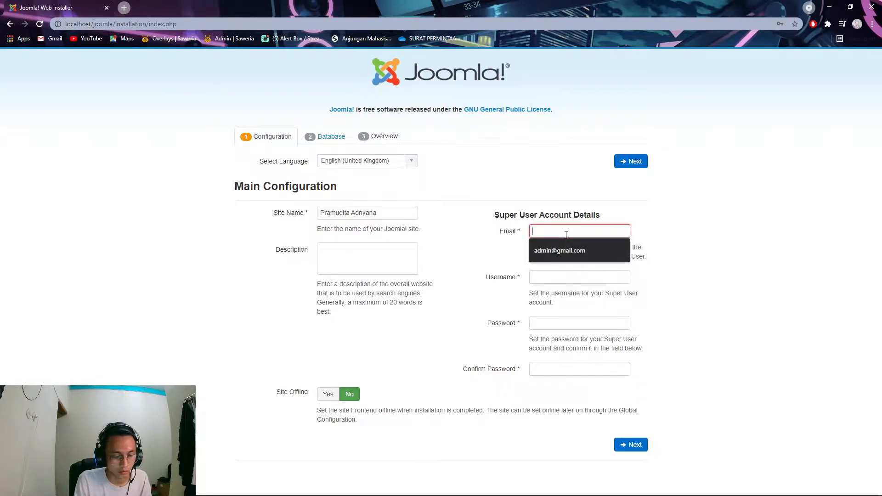
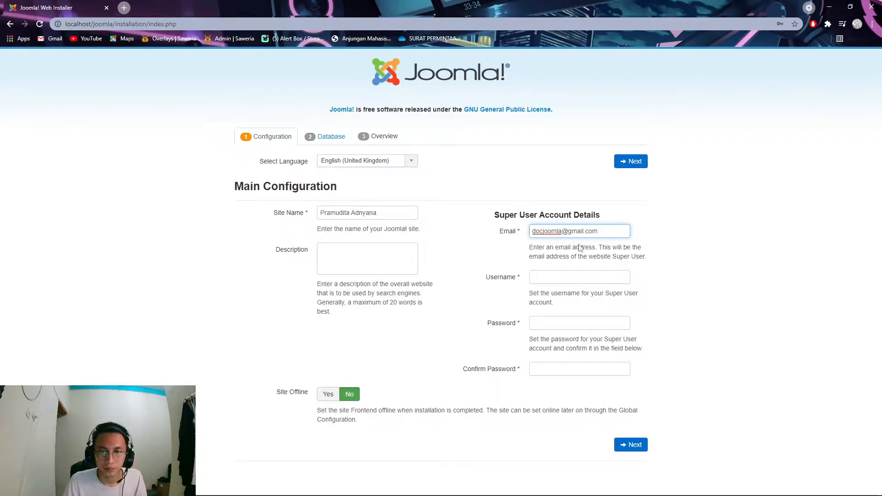
click(576, 275)
text(admin1)
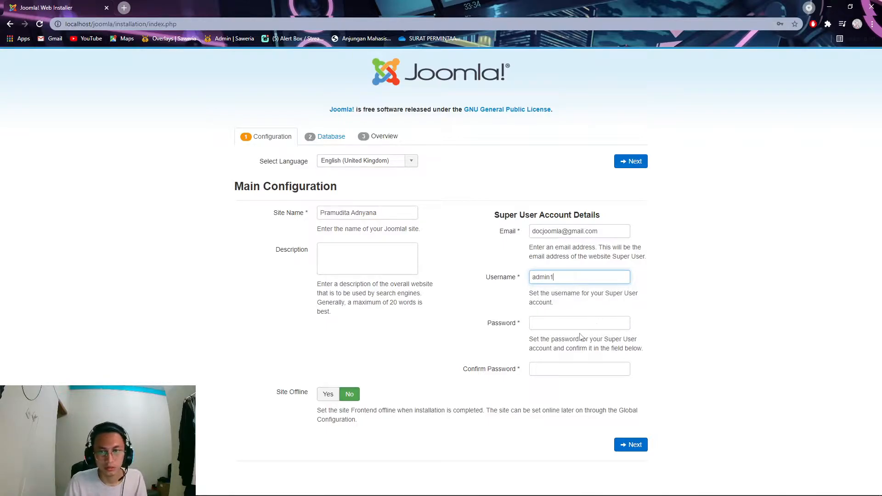
click(579, 326)
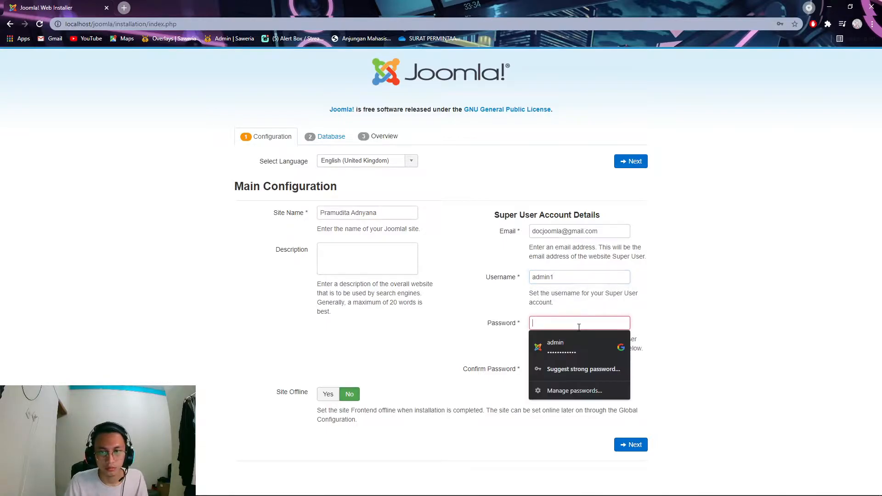
text(adm)
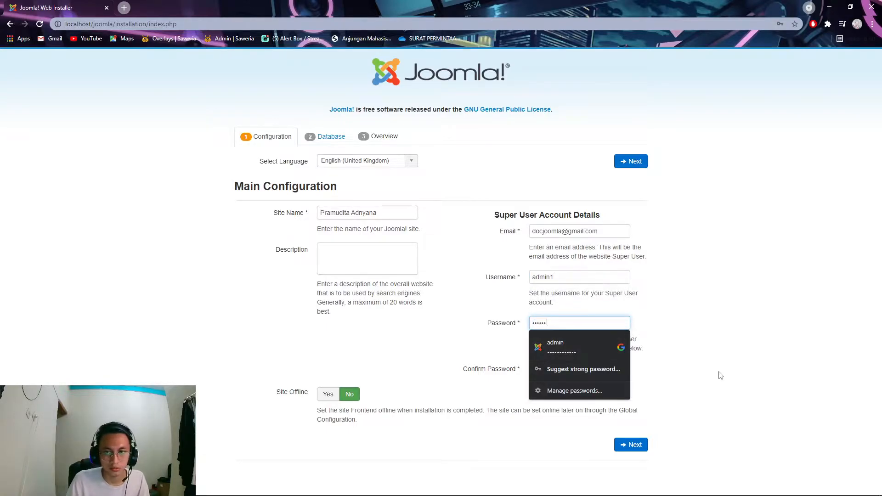
click(577, 371)
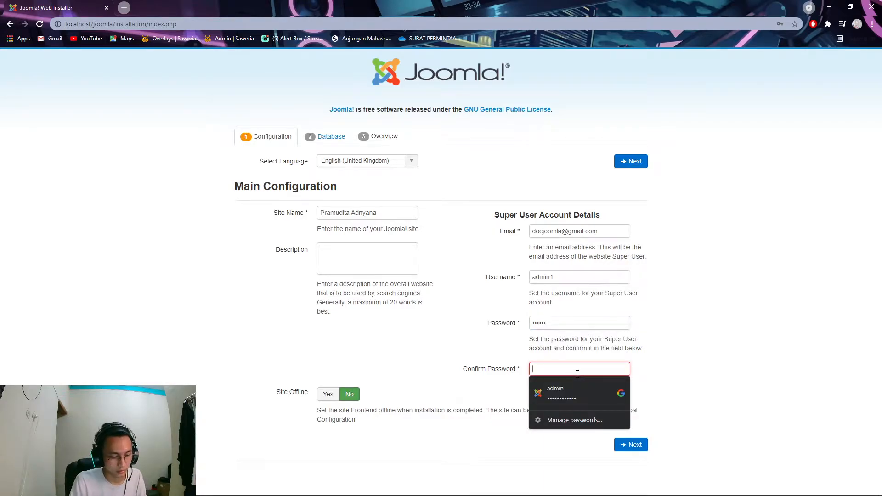
text(ad)
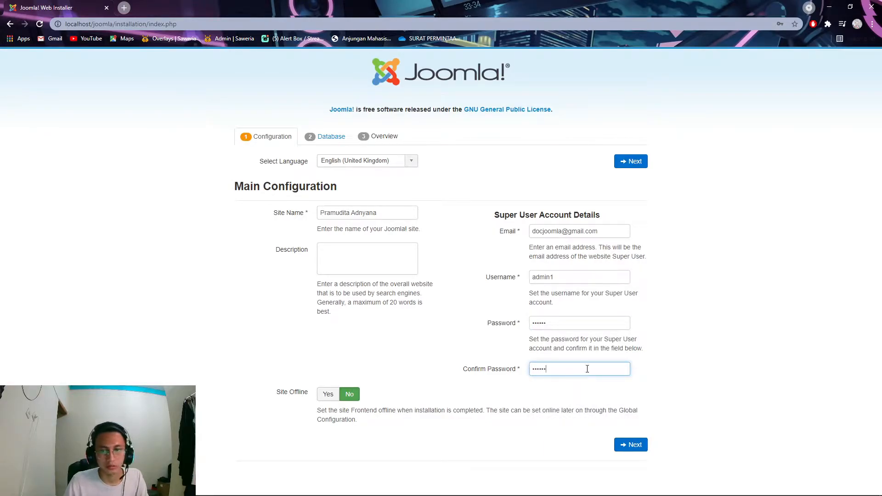
- Move to the Database Configuration step and dismiss the browser's password warnings and suggestions
click(630, 161)
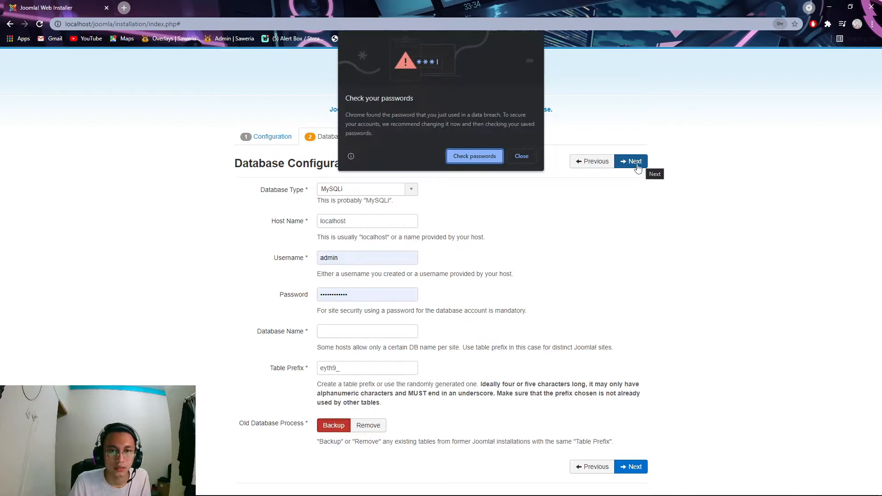
click(524, 157)
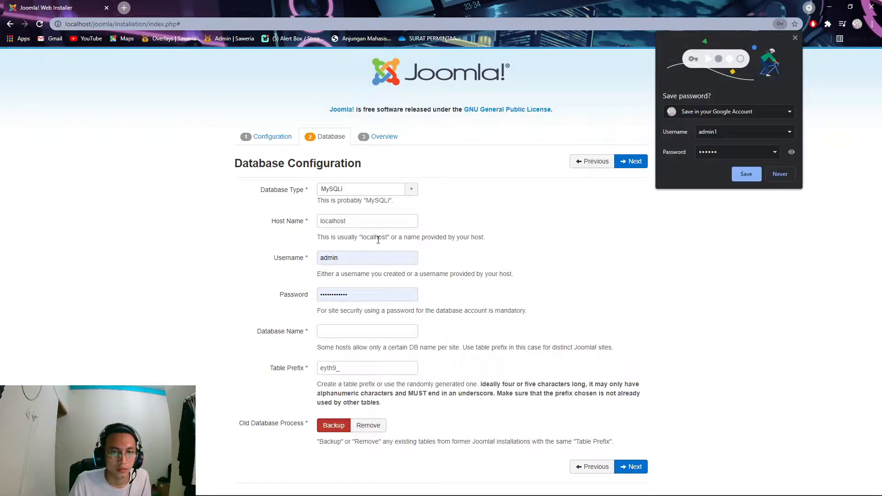
click(366, 255)
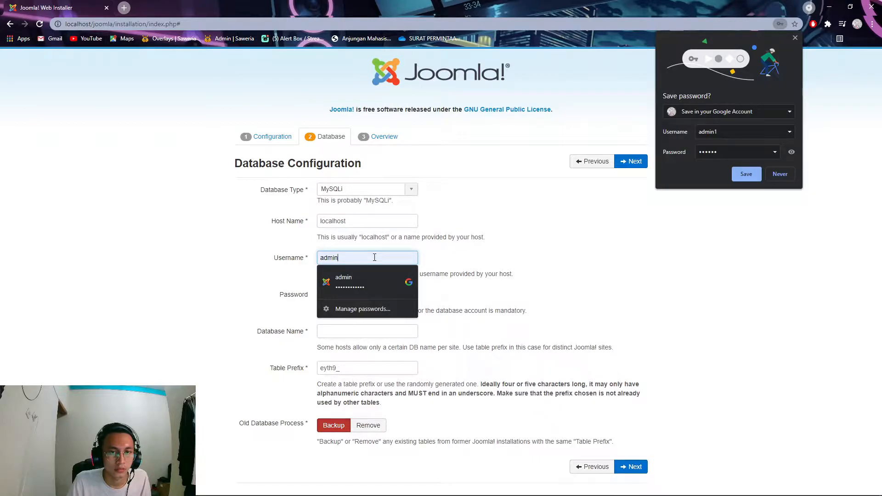
click(495, 274)
click(396, 294)
click(367, 257)
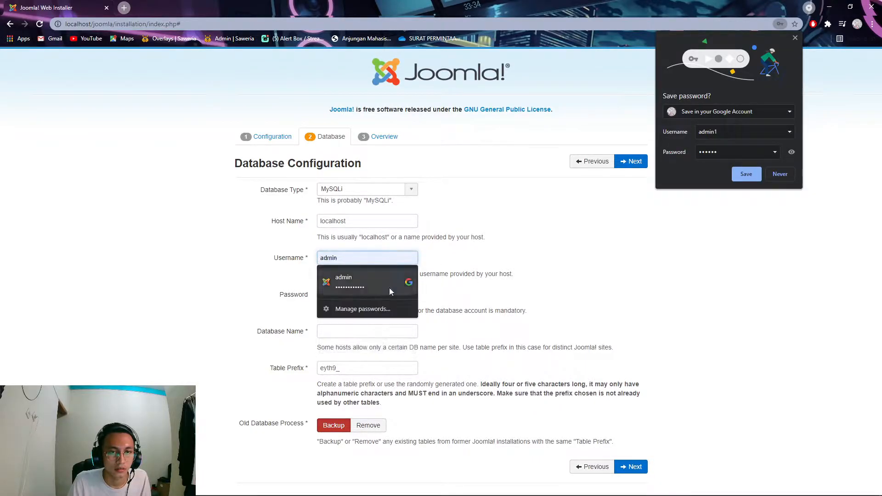
click(508, 262)
click(389, 261)
click(384, 223)
click(380, 261)
click(510, 247)
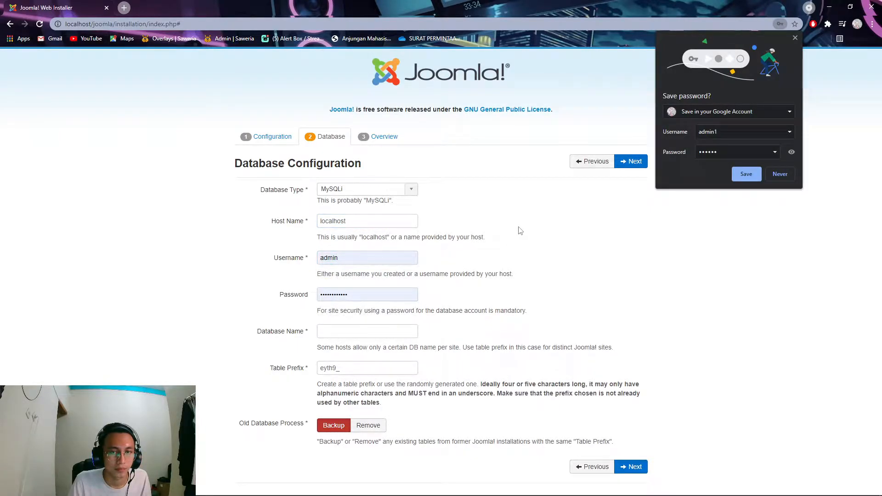
click(779, 174)
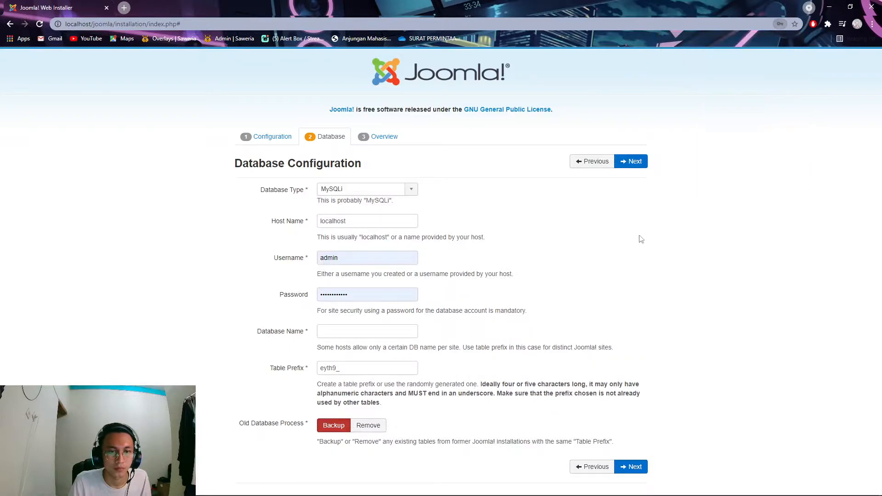
- Set database username root, empty password, database name docjoomla, and continue to the Overview
click(367, 258)
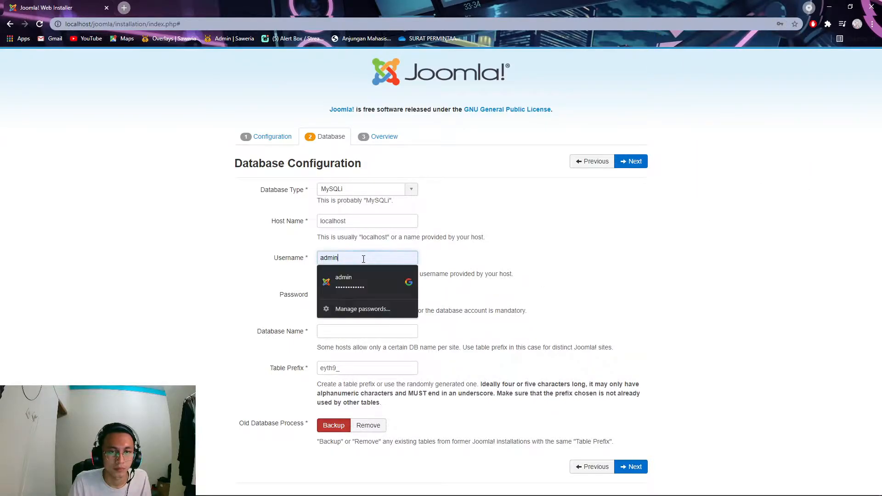
drag(365, 258, 260, 267)
key(BackSpace)
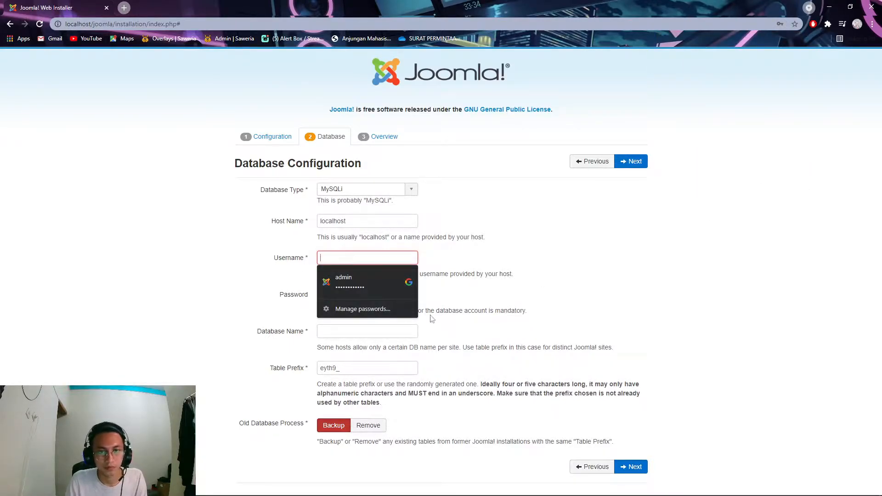
key(Tab)
key(BackSpace)
click(342, 256)
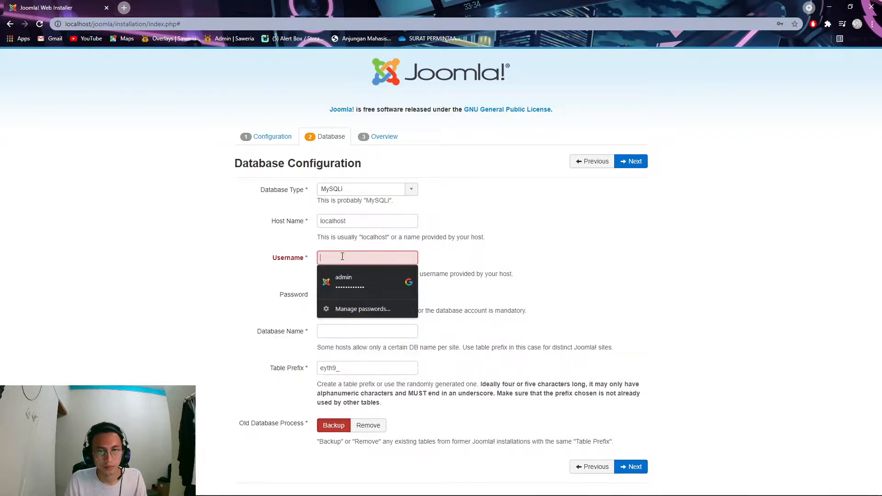
text(root)
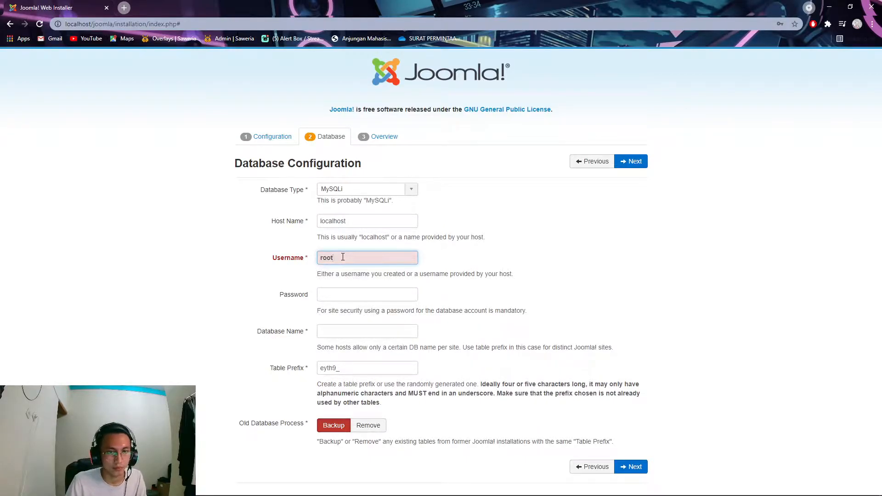
click(344, 329)
double_click(334, 263)
click(388, 257)
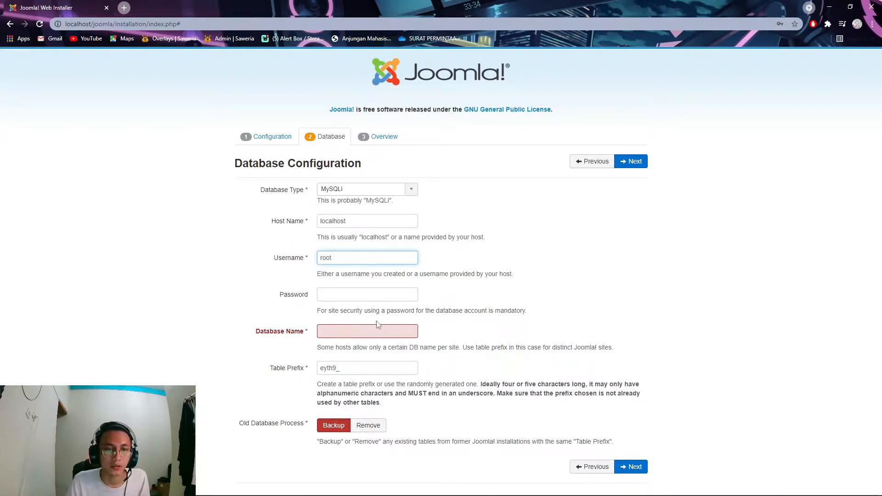
click(366, 332)
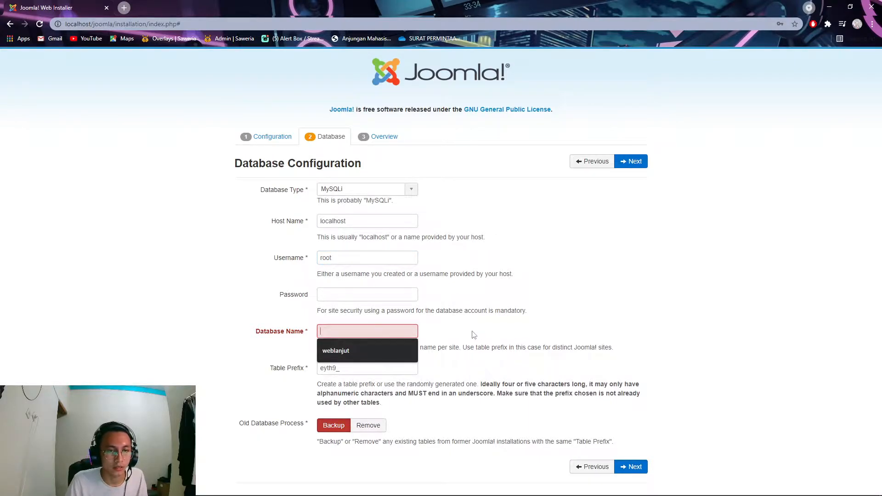
text(docjoomla)
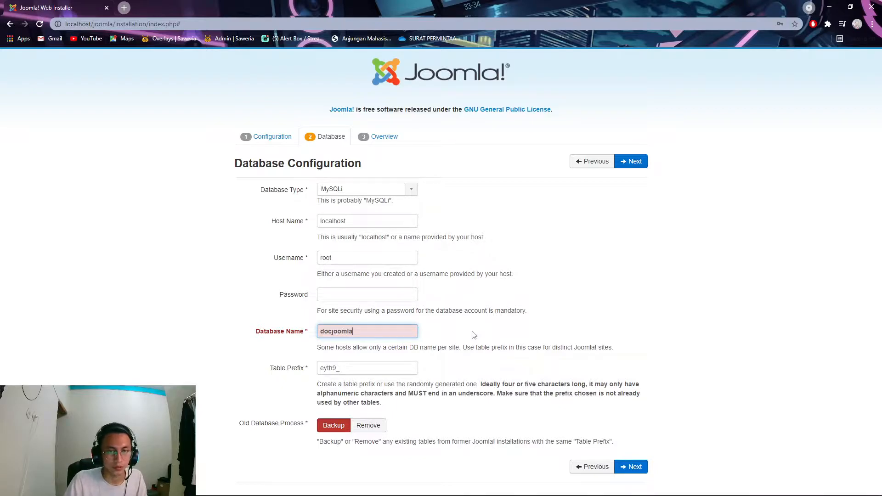
click(632, 165)
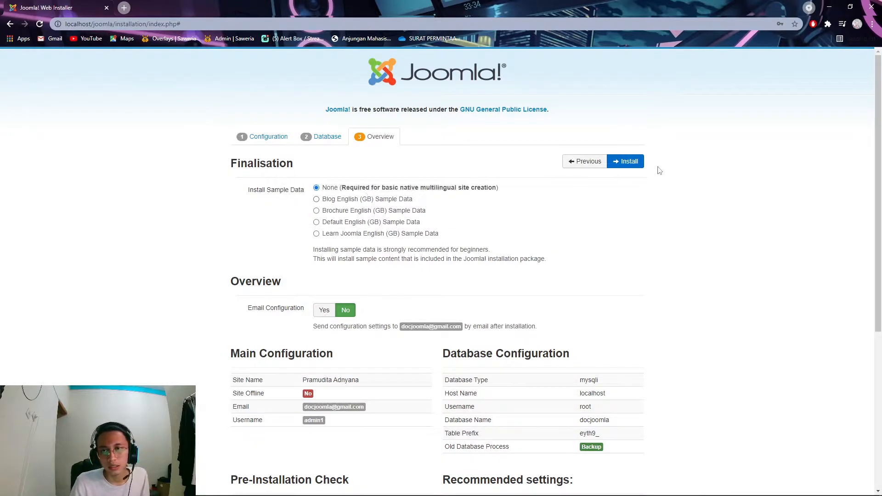
- Install Joomla, remove the installation folder, and open the site front end in a new tab
click(631, 168)
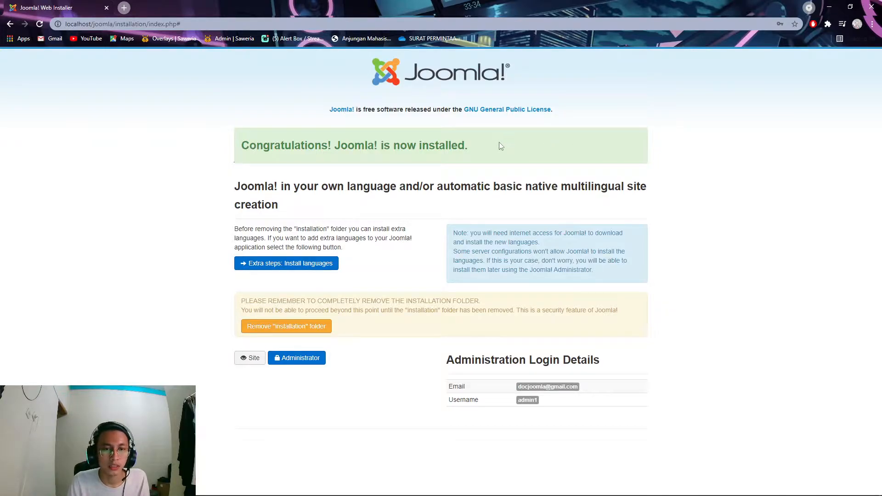
click(281, 329)
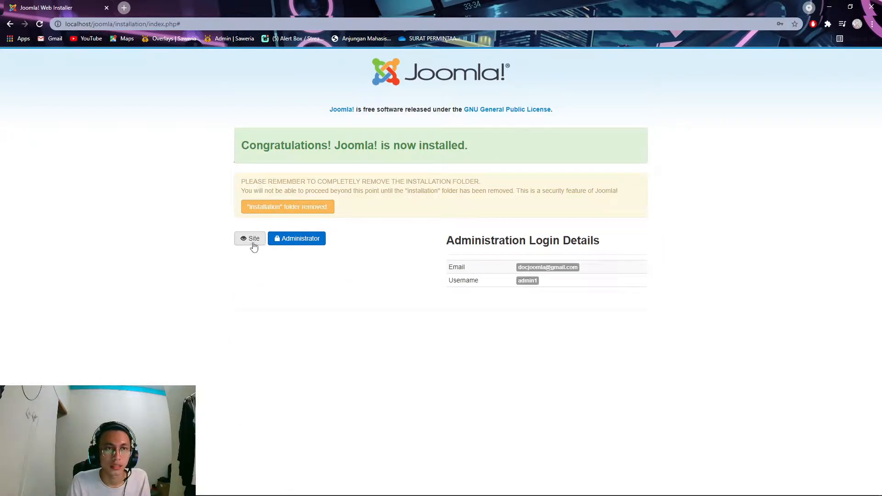
click(255, 247)
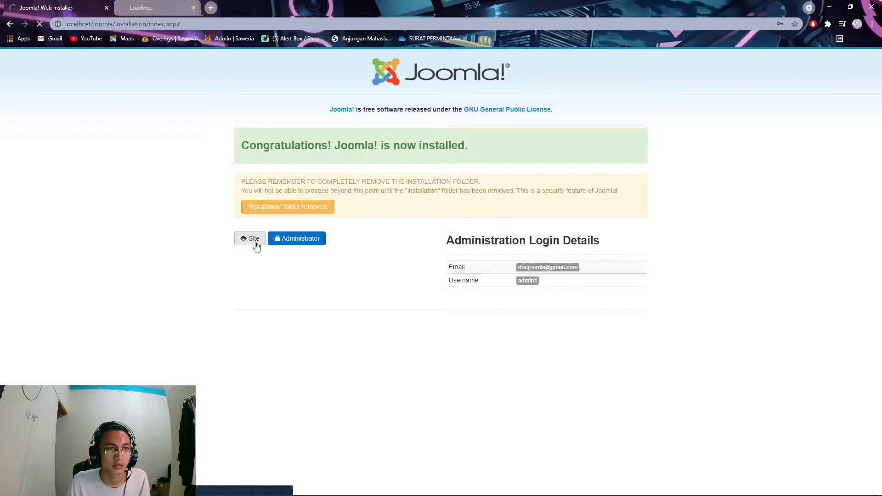
click(182, 6)
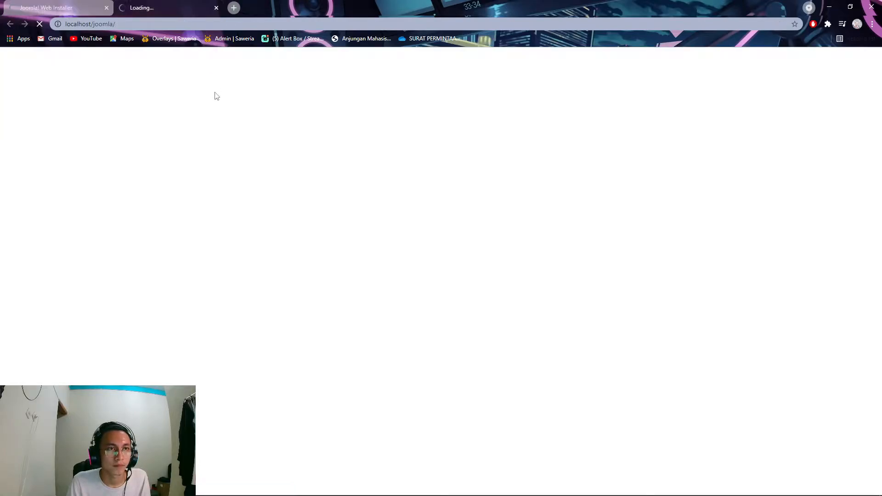
click(68, 10)
- Open the administrator login in a new tab, reorder the tabs, and switch to it
click(292, 238)
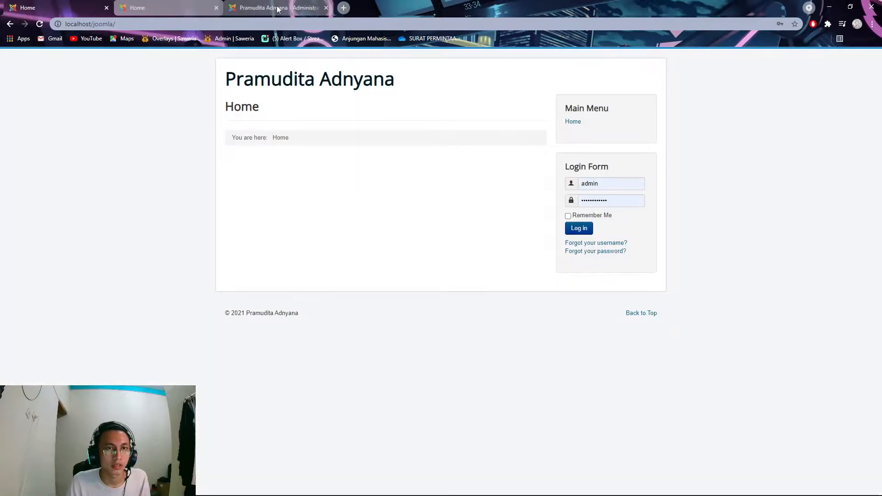
click(282, 8)
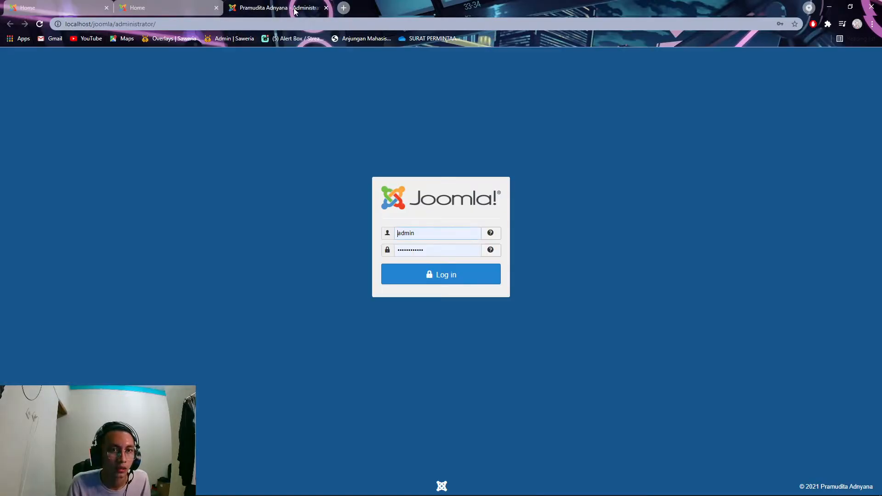
drag(286, 8, 181, 8)
click(248, 9)
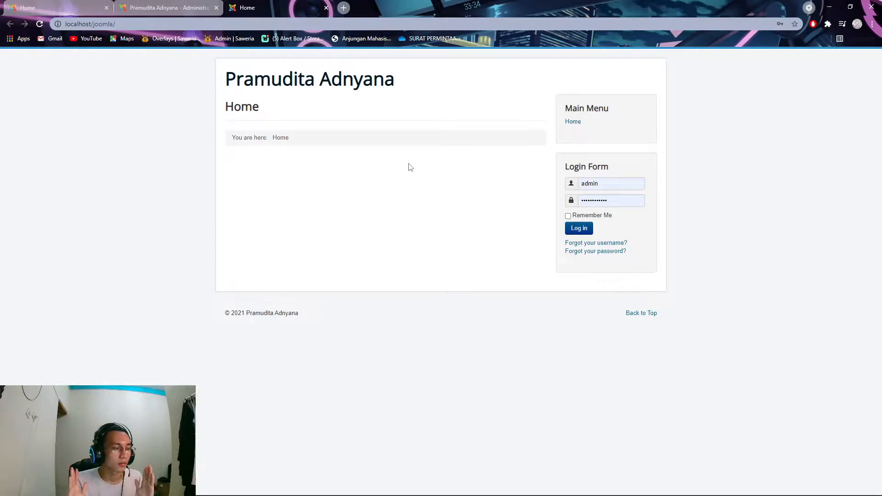
click(165, 7)
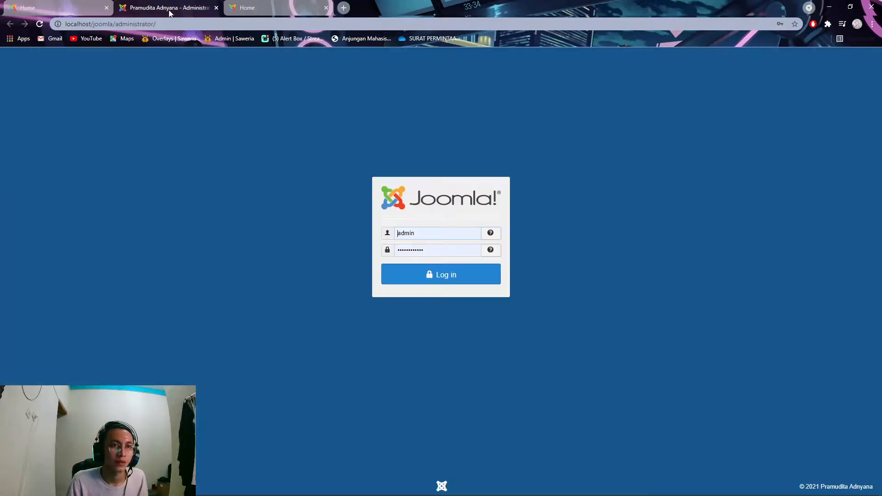
- Log in to the administrator back end with the super user username and password
click(437, 232)
drag(451, 233, 375, 238)
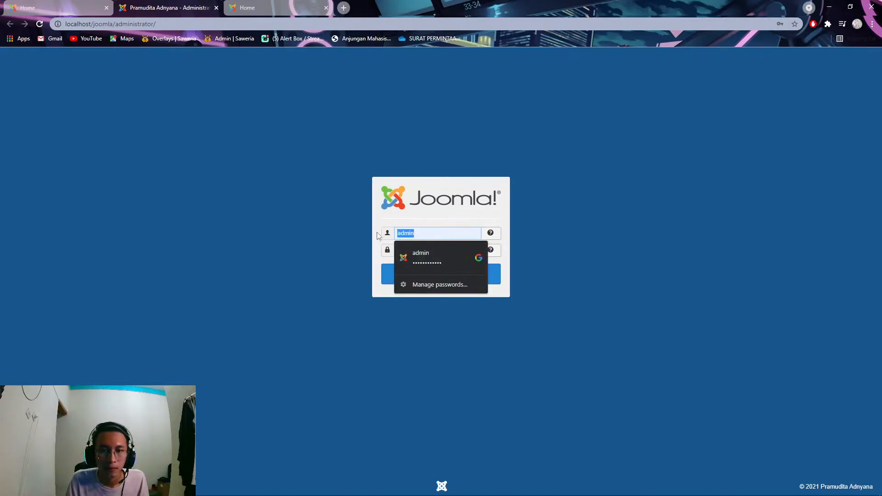
text(admin1)
key(Tab)
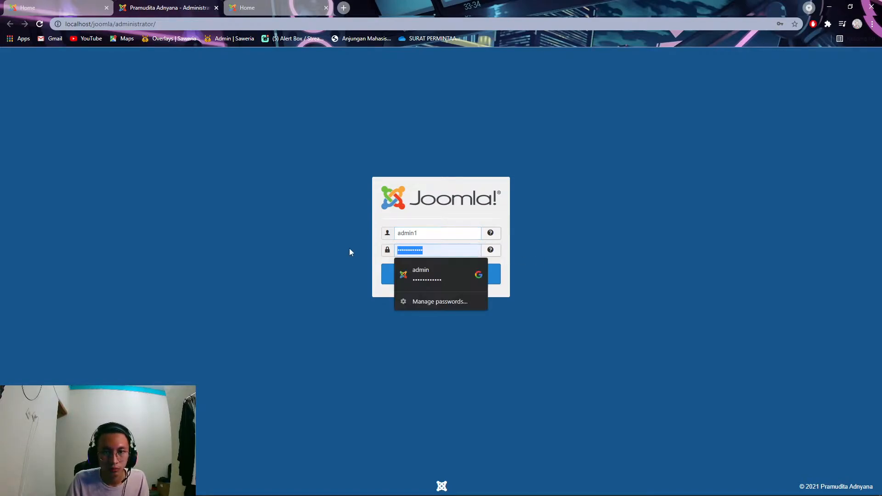
text(••••)
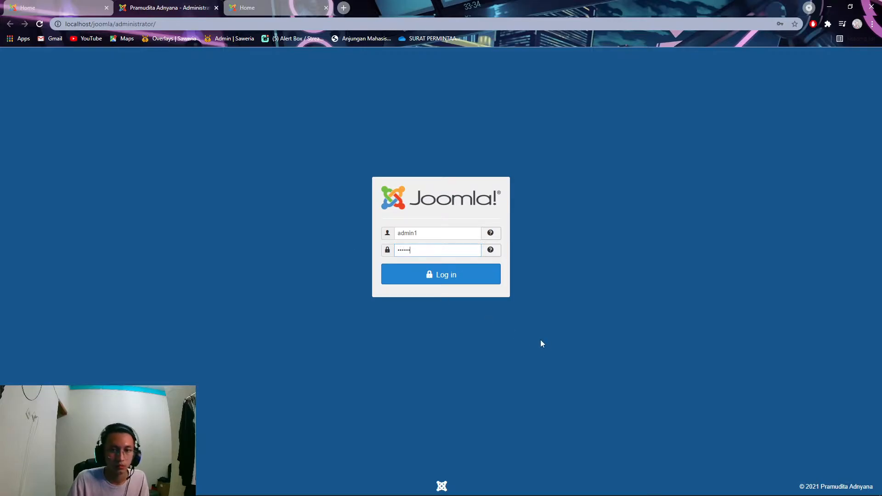
click(444, 274)
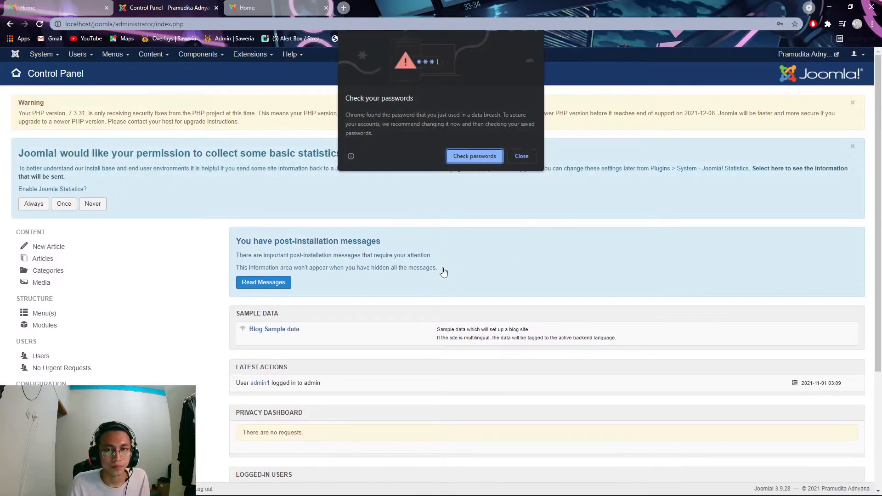
click(526, 157)
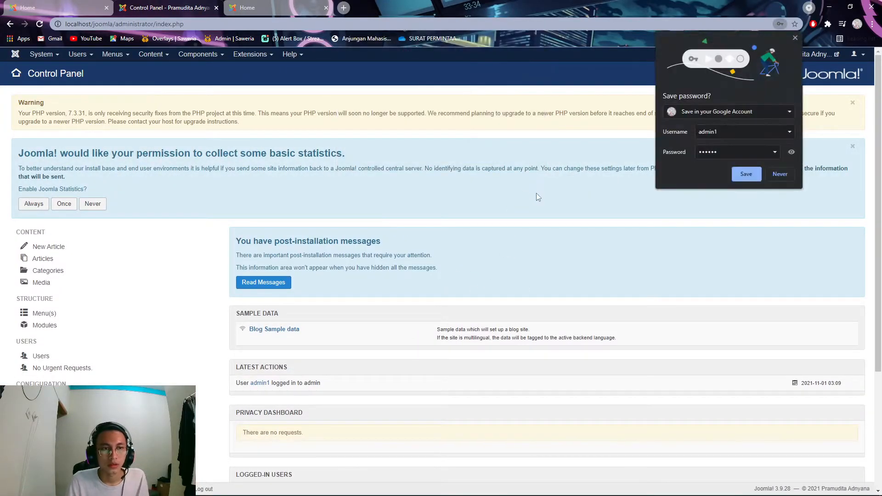
- Decline saving the password and dismiss the PHP version and statistics notices
click(784, 173)
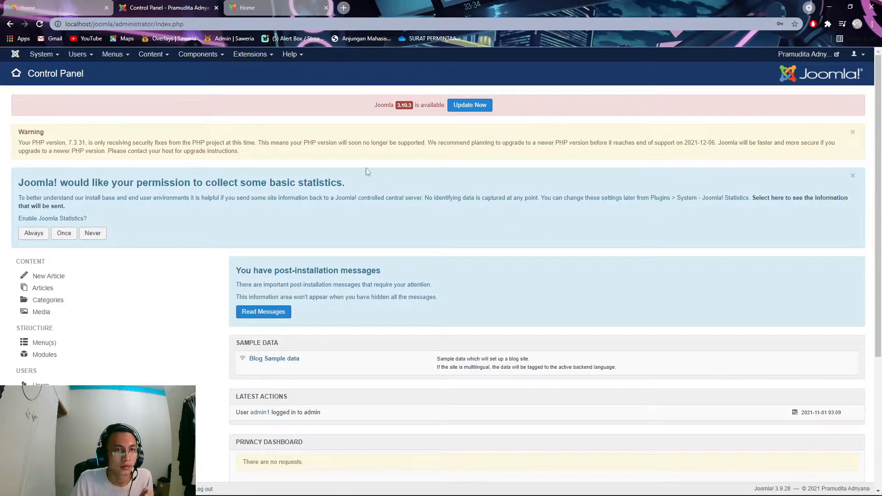
click(853, 131)
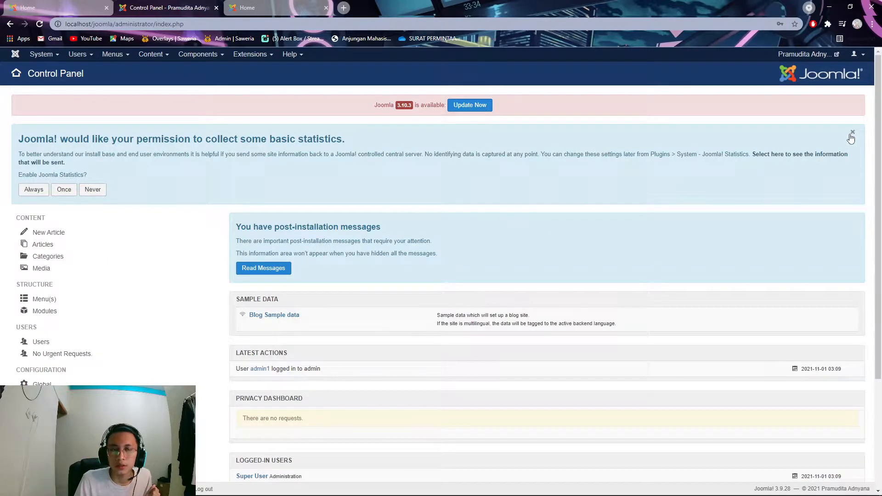
click(853, 132)
- Open the Extensions > Manage > Install page
click(248, 56)
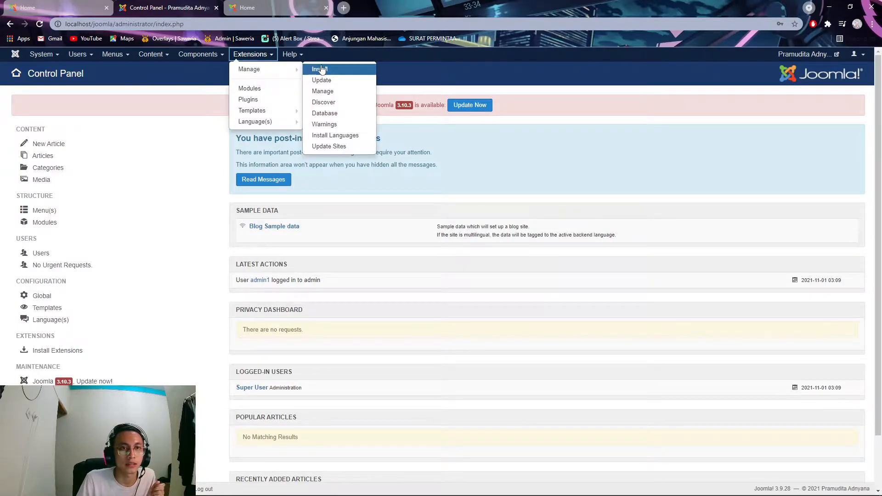
click(420, 75)
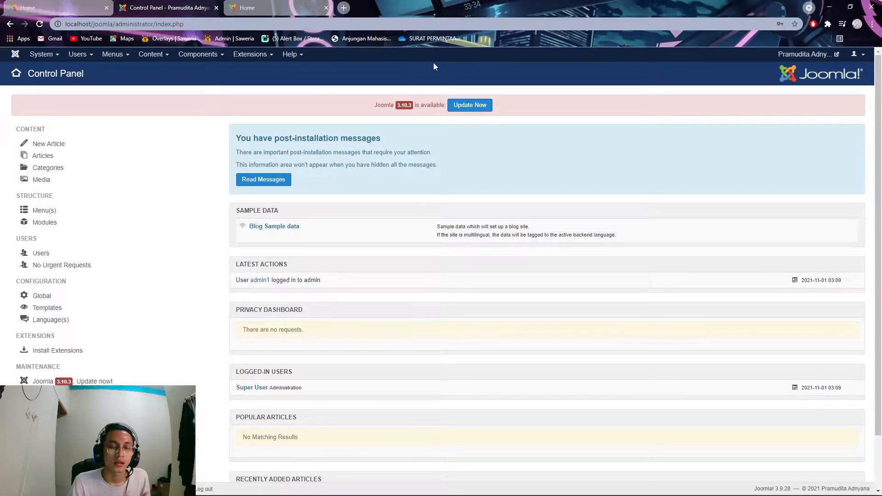
click(250, 55)
mouse_move(262, 78)
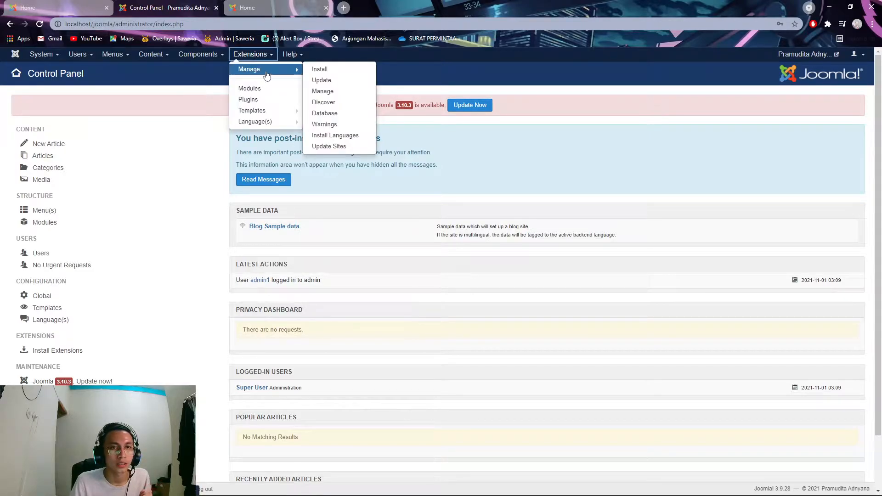
click(331, 70)
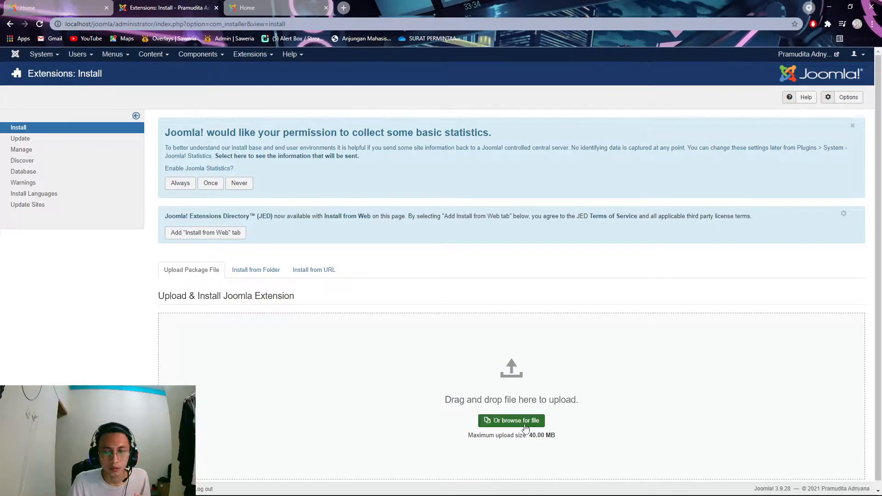
- Upload and install pkg_fabrik_3.10(1) from the Downloads\Compressed folder
click(544, 421)
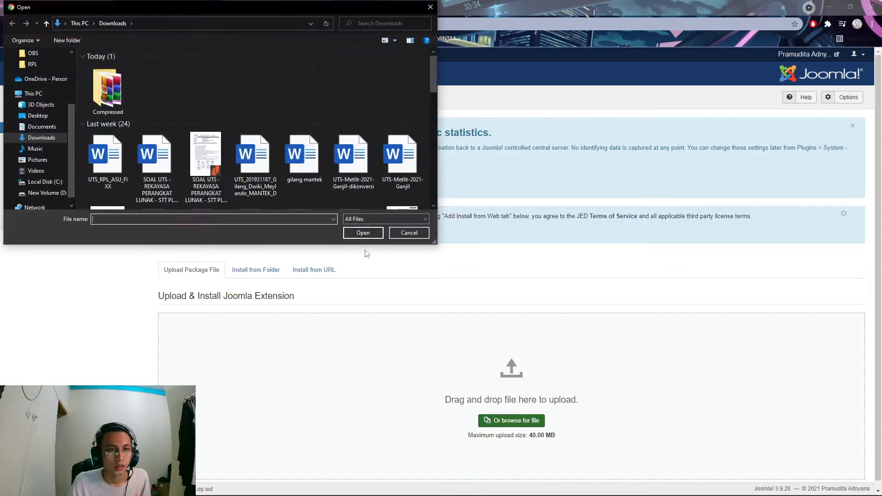
double_click(118, 89)
scroll(190, 138, down, 4)
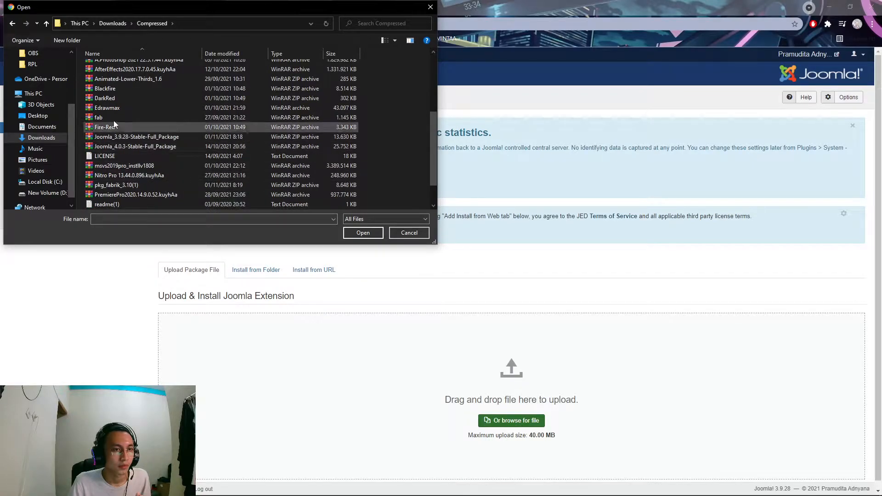
click(145, 183)
click(373, 233)
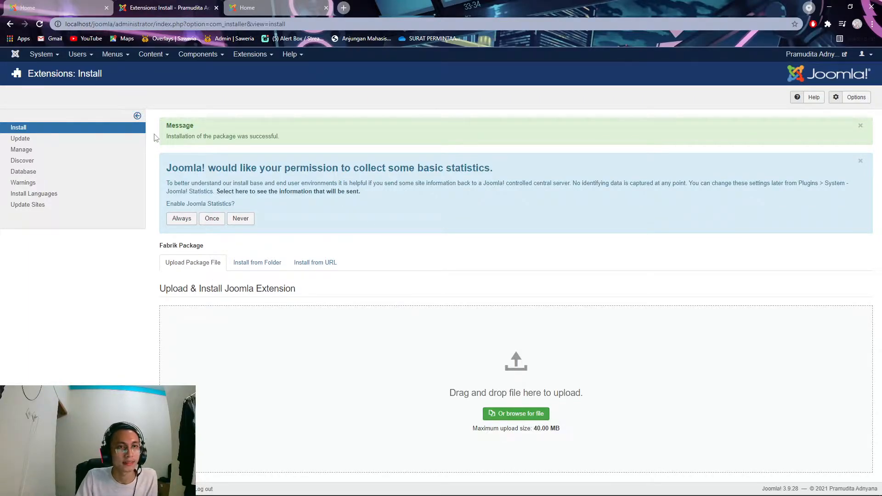
- Open Components > Fabrik and visit Lists, Forms, Groups and Elements, ending on Lists
click(217, 61)
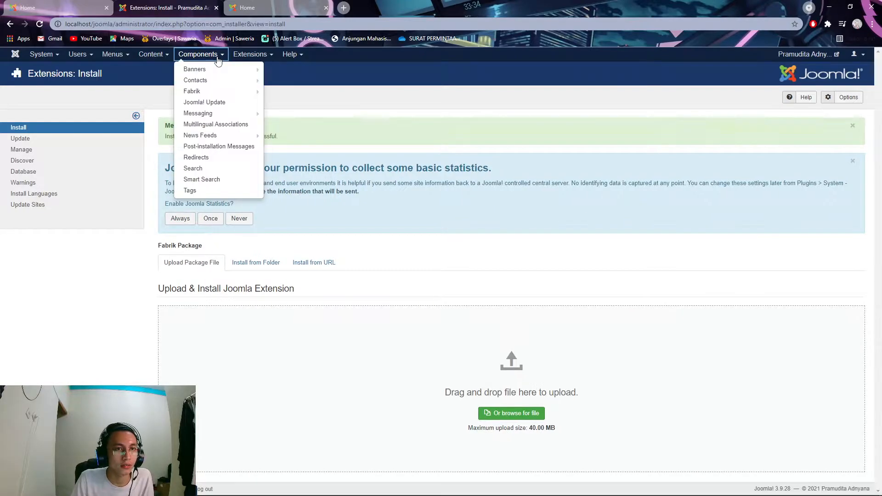
click(202, 91)
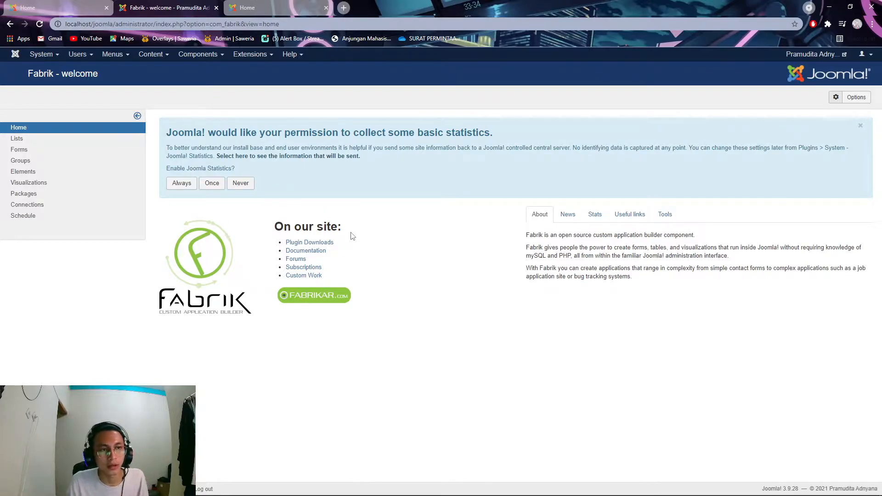
click(63, 143)
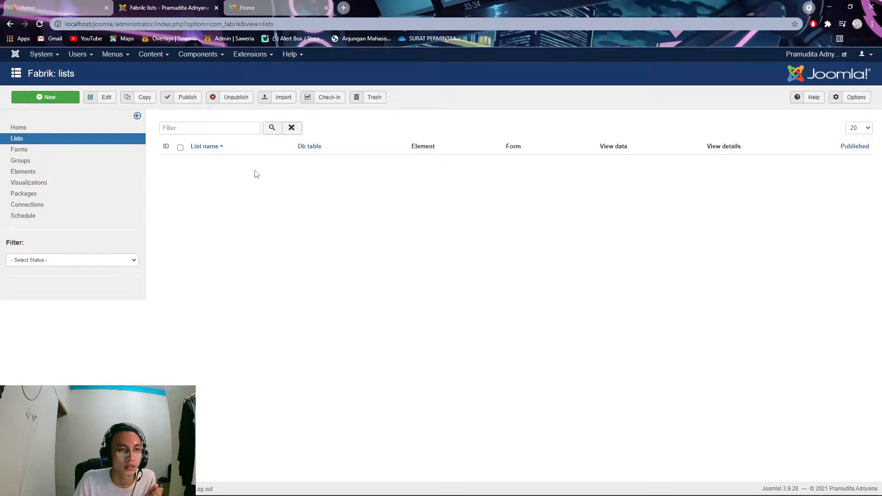
click(53, 152)
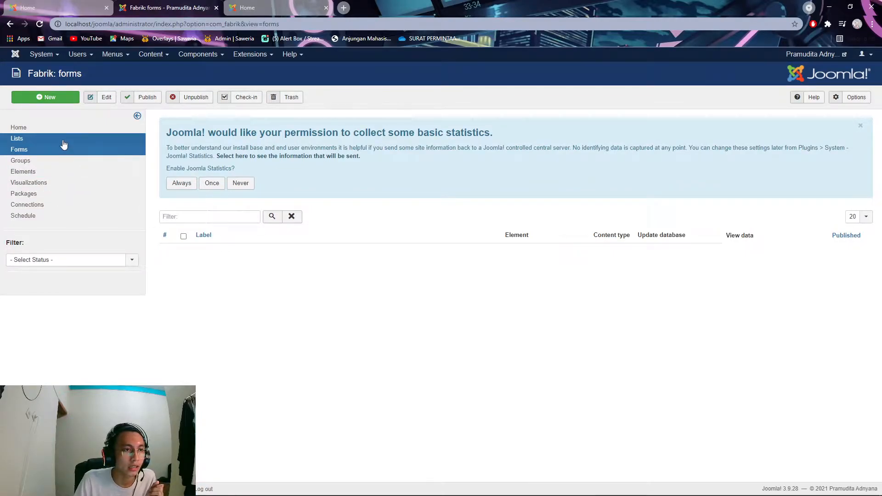
click(62, 140)
click(59, 150)
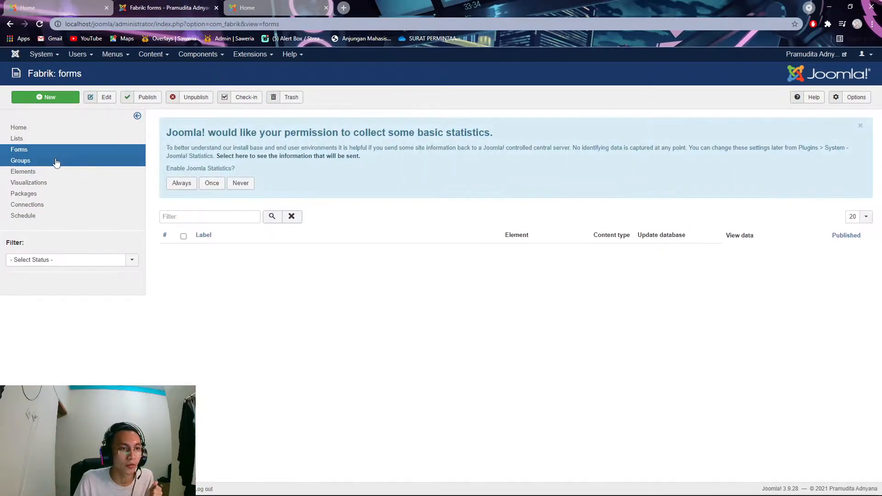
click(54, 163)
click(54, 172)
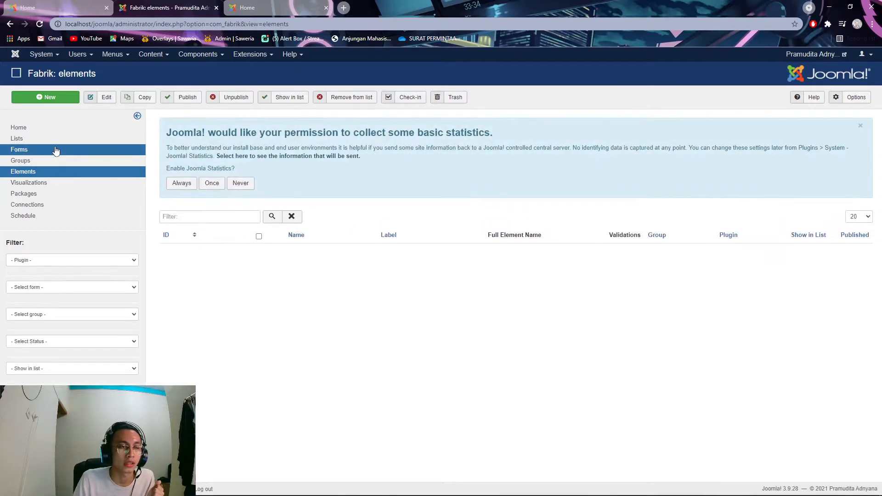
click(59, 143)
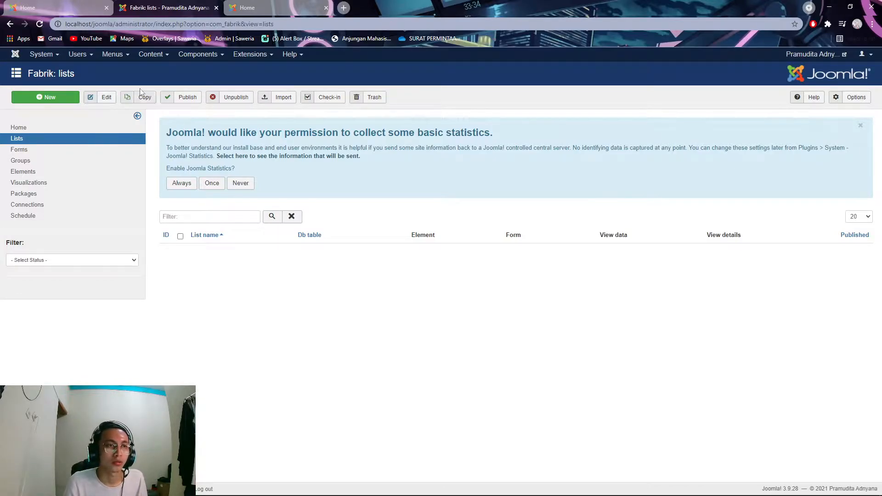
- Create a new Fabrik list labelled 'Dokumen Kerja' and save it with the Default content type
click(62, 102)
click(304, 258)
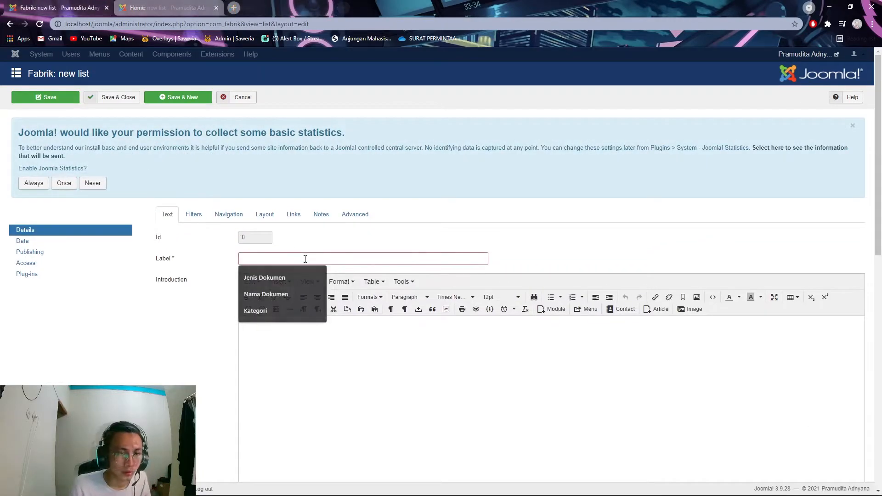
text(Dokumen Baru)
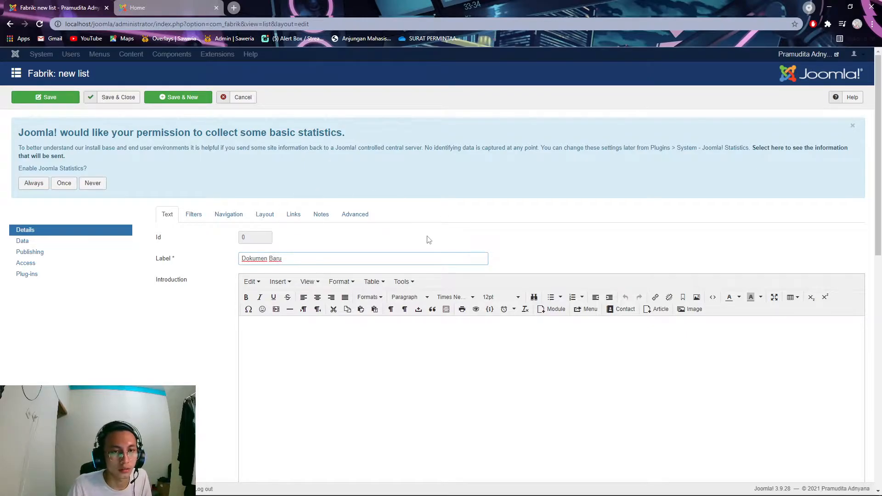
drag(283, 258, 268, 258)
key(BackSpace)
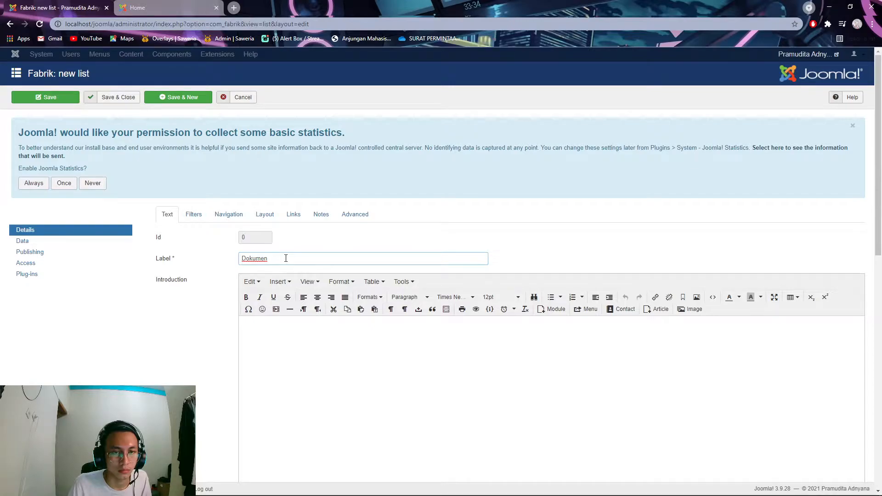
text(Kerja)
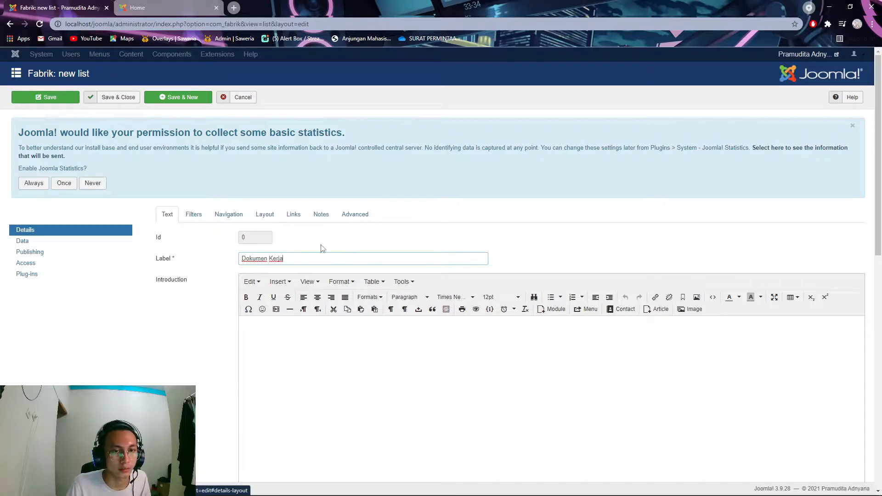
click(121, 98)
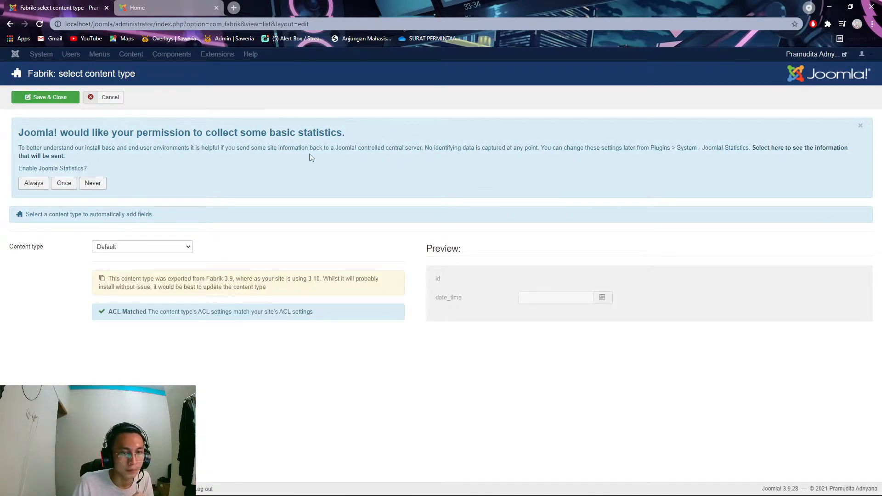
click(49, 99)
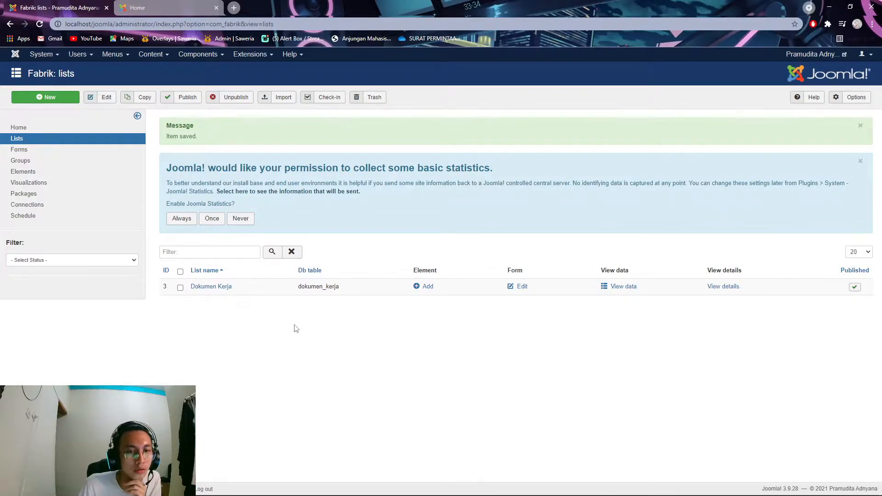
- Add a new Dokumen Kerja element labelled 'Nama Dokumen', keeping the field plug-in
click(423, 290)
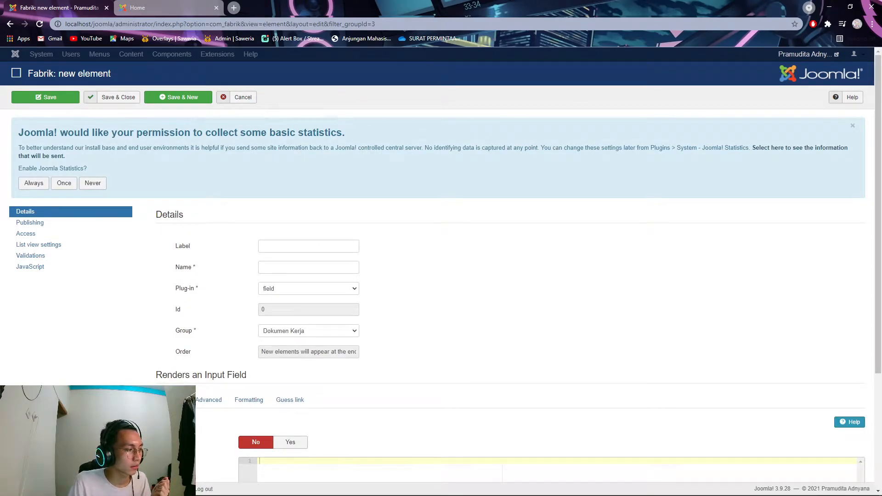
click(299, 248)
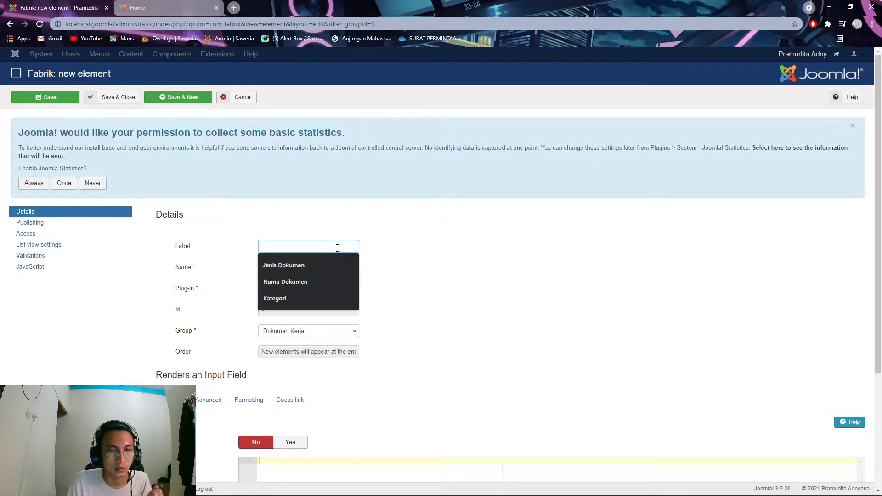
text(Nama)
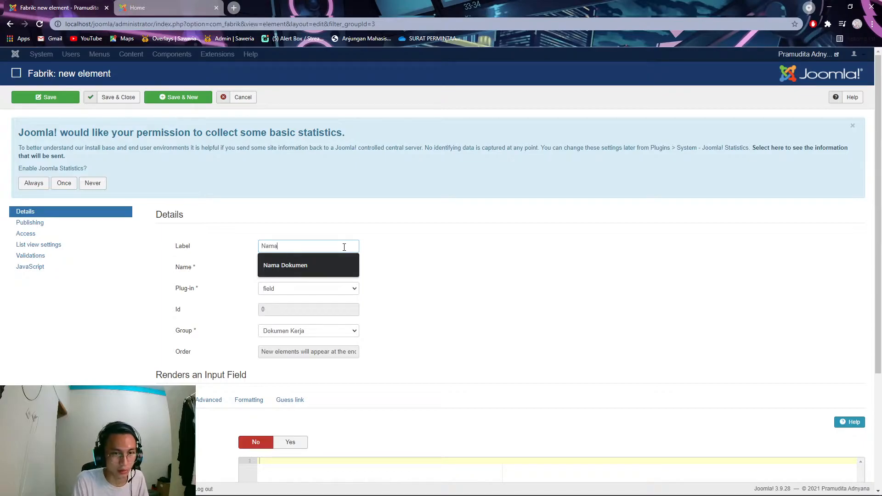
text( Dokumen)
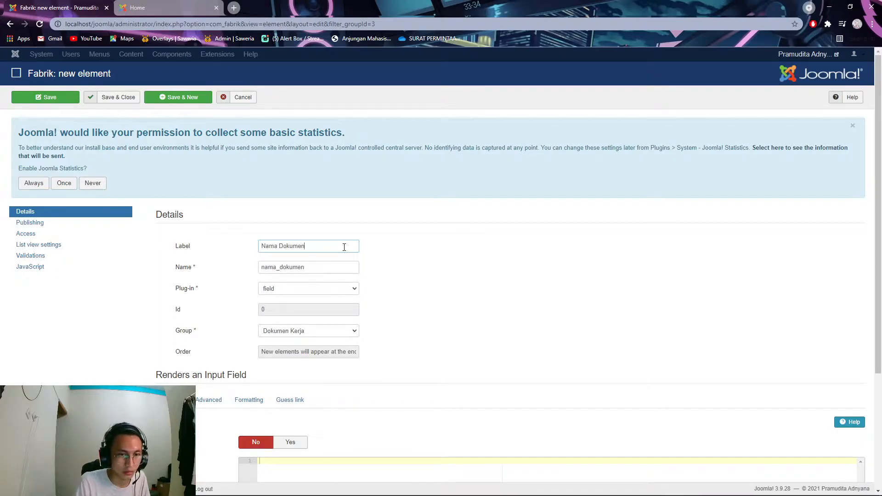
click(337, 290)
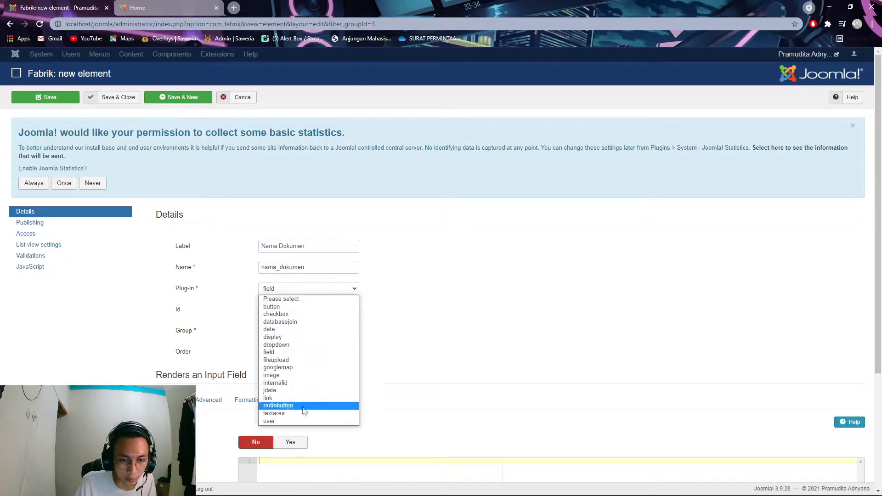
click(360, 292)
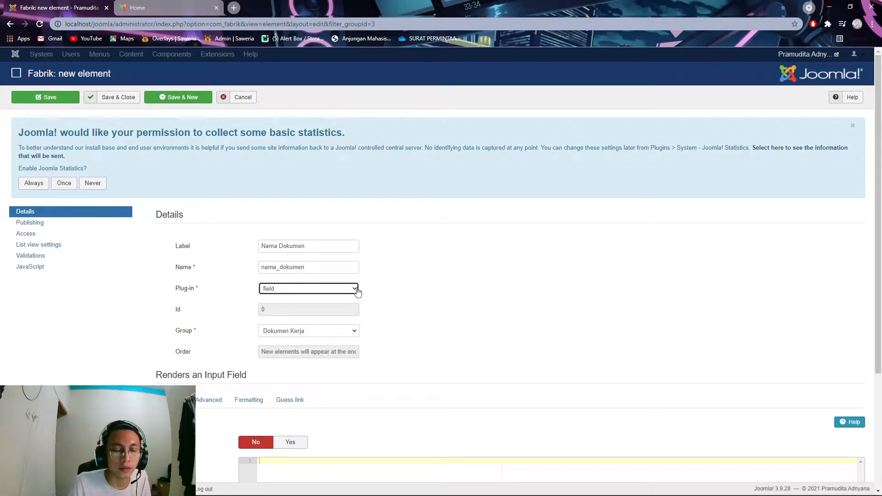
click(357, 292)
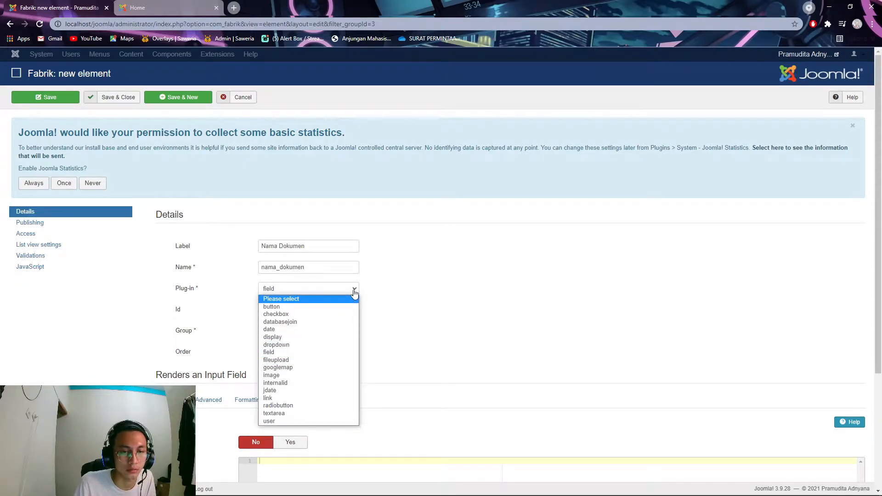
click(354, 293)
scroll(266, 367, down, 1)
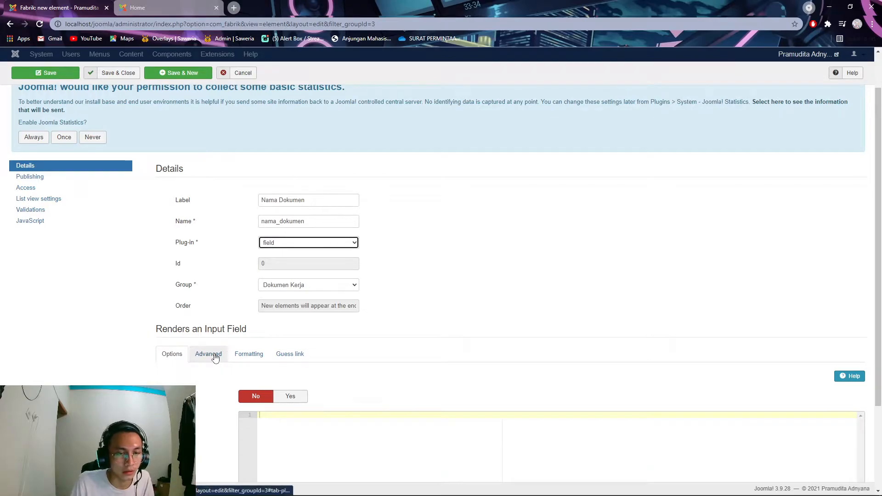
- Keep Nama Dokumen's advanced input type as Text, then save it and start a new element
click(217, 355)
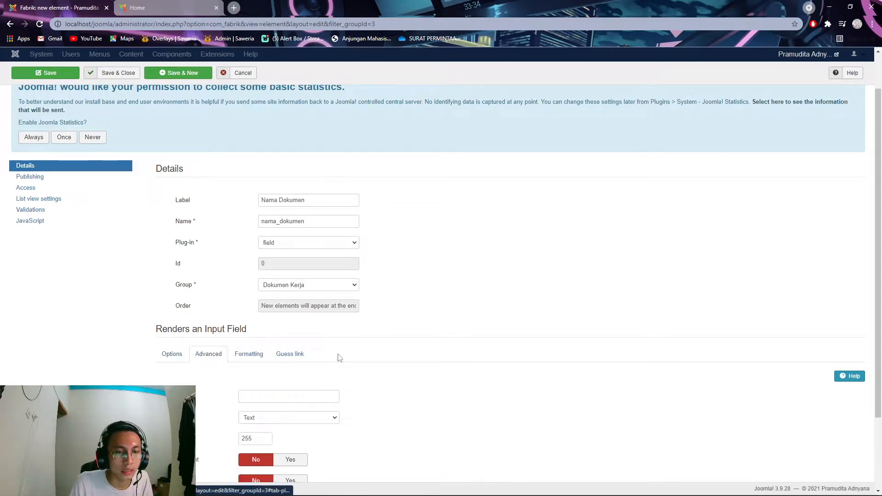
scroll(321, 360, down, 2)
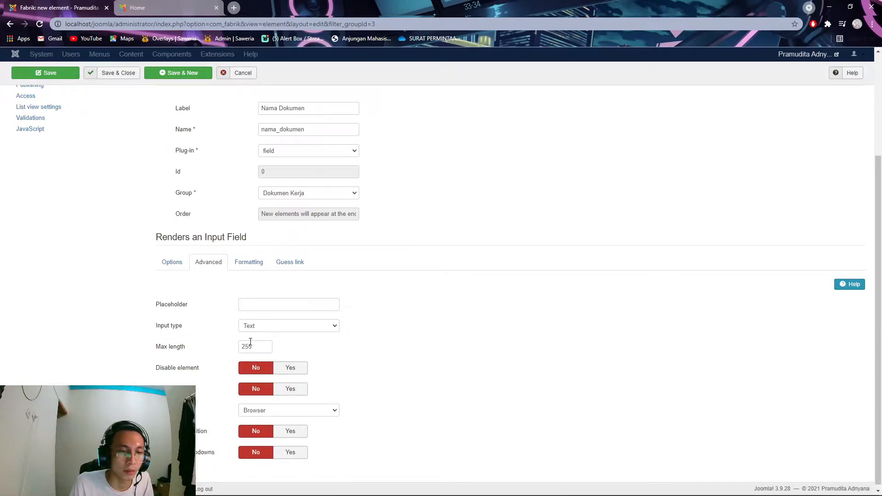
click(293, 327)
click(366, 327)
click(327, 328)
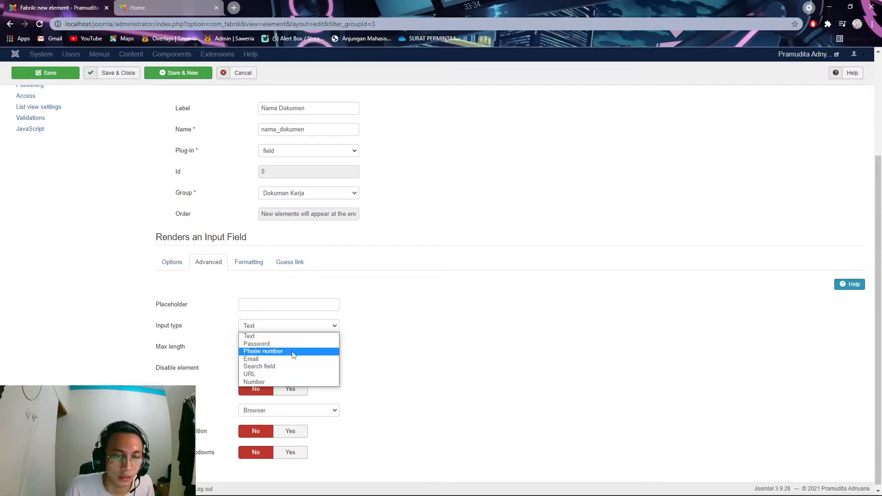
click(359, 328)
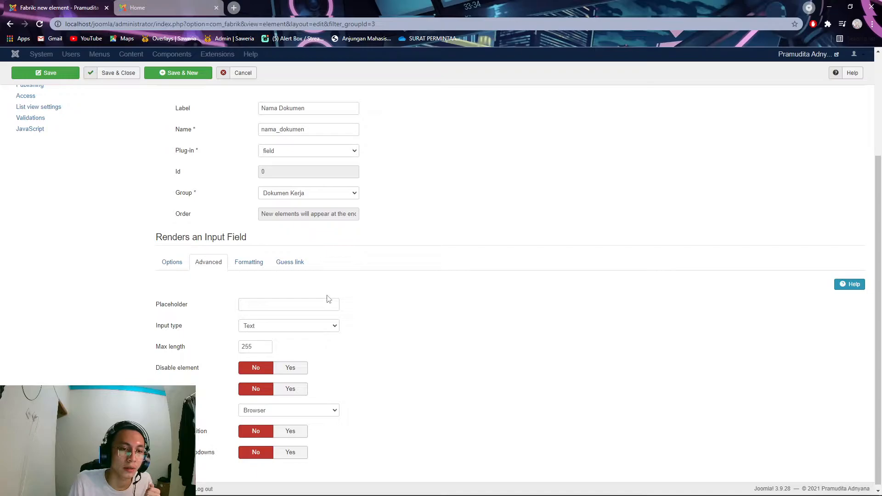
scroll(358, 275, up, 3)
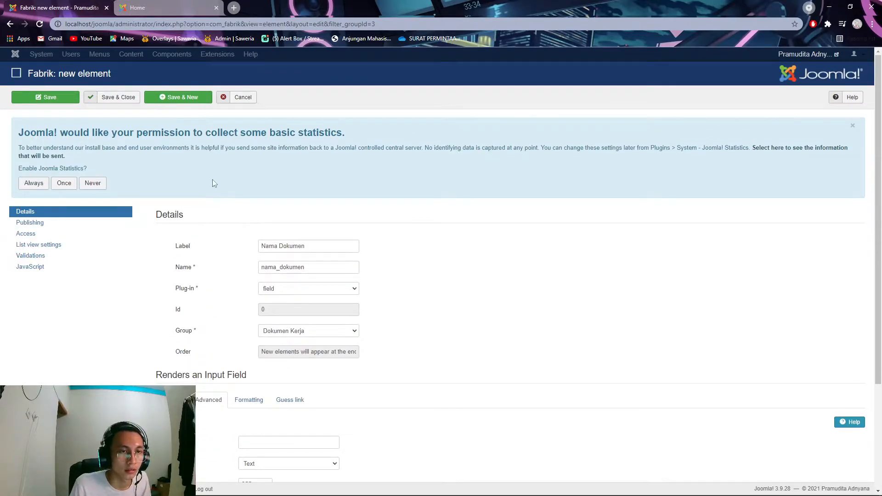
click(181, 99)
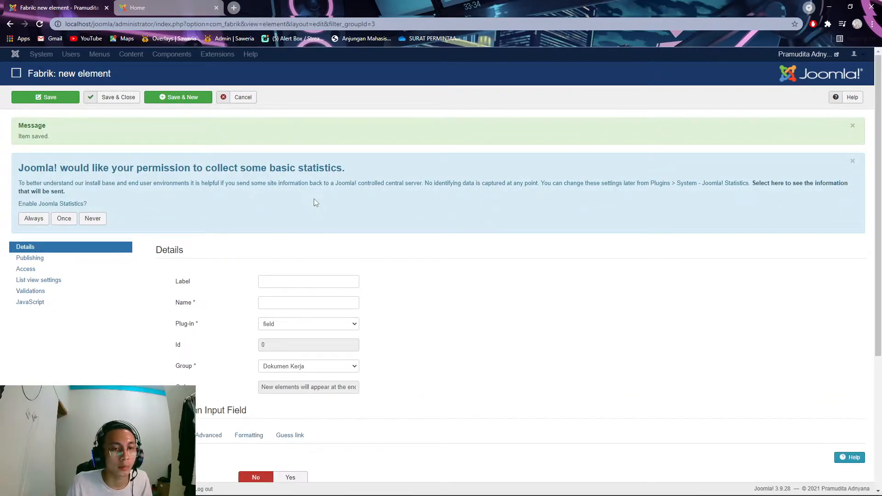
- Label the new element 'Jenis Dokumen' and make it a checkbox
click(303, 277)
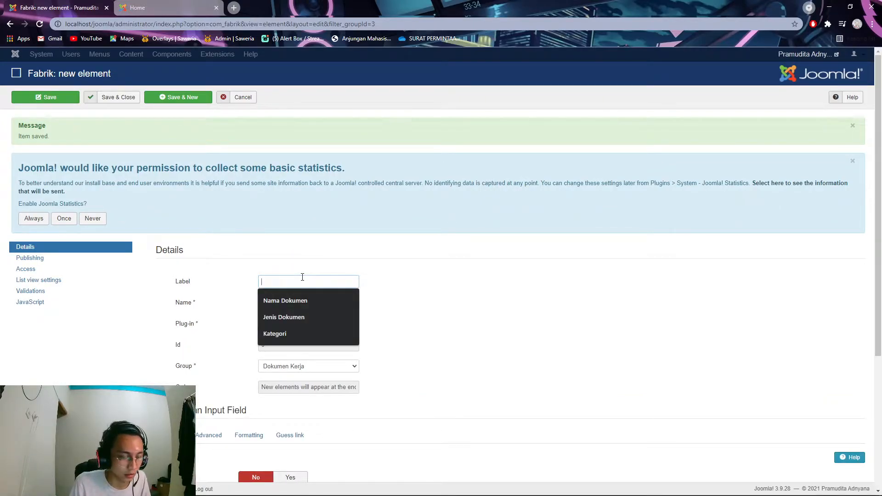
text(Jenis)
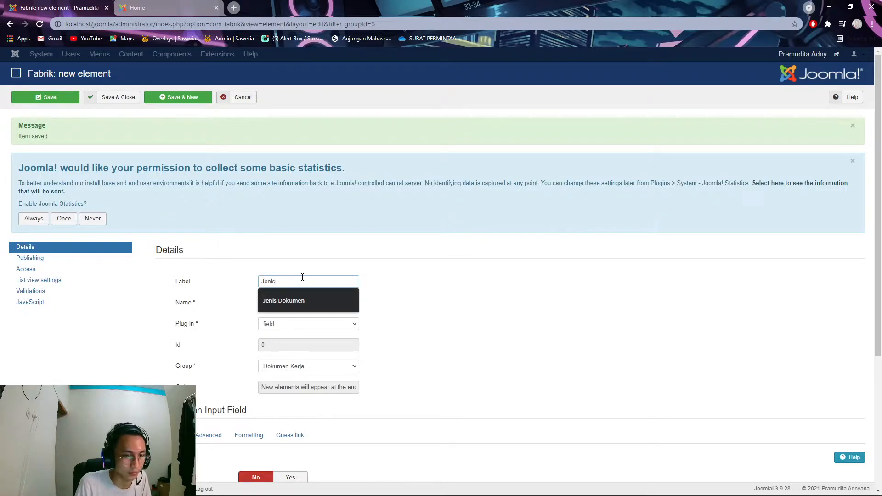
text( Doku)
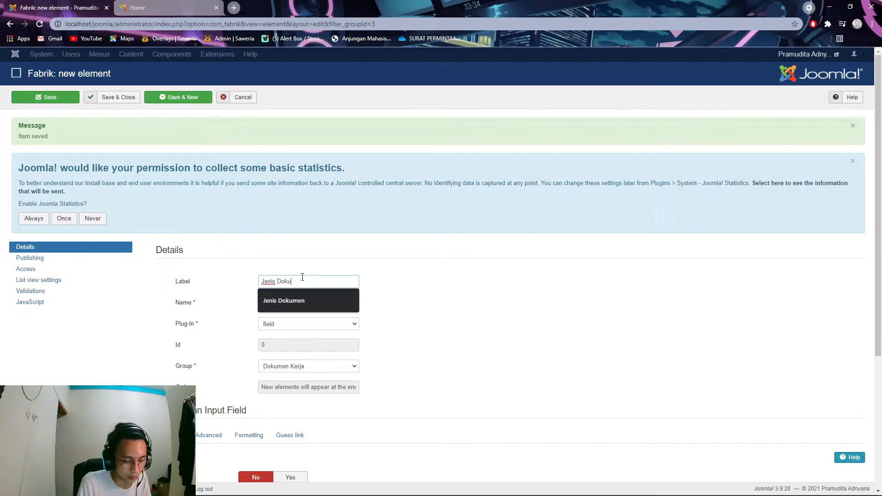
text(men)
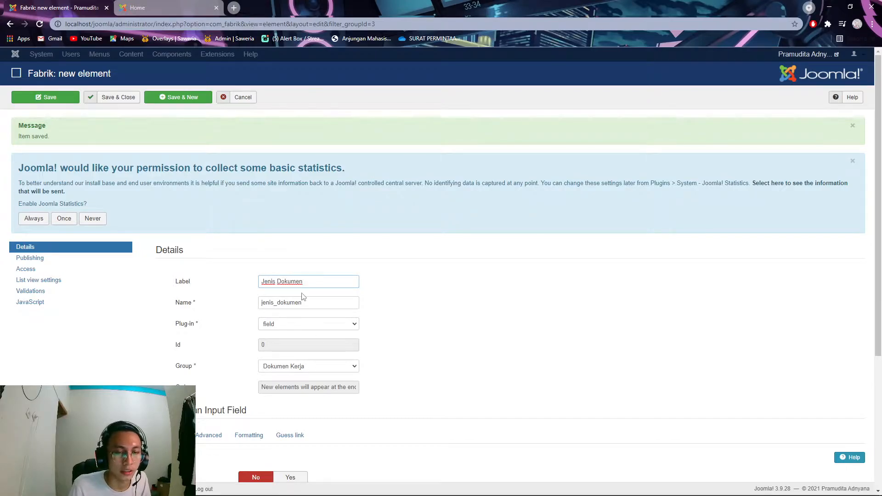
click(319, 325)
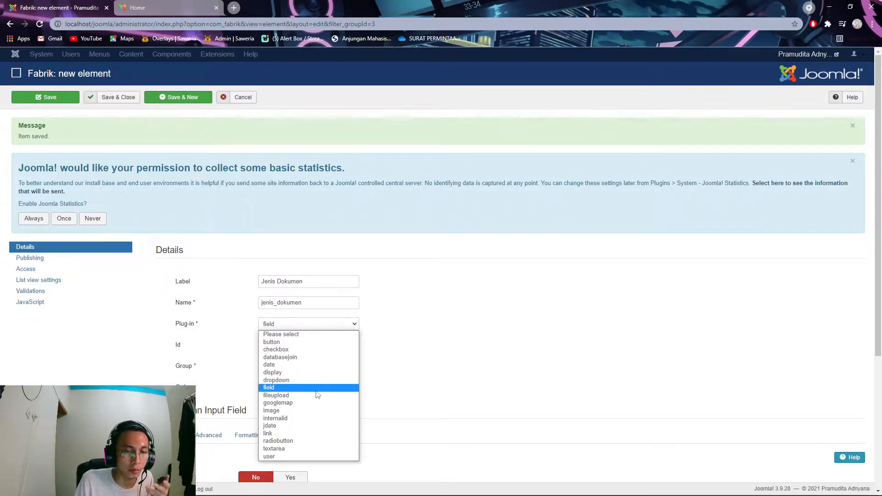
click(303, 354)
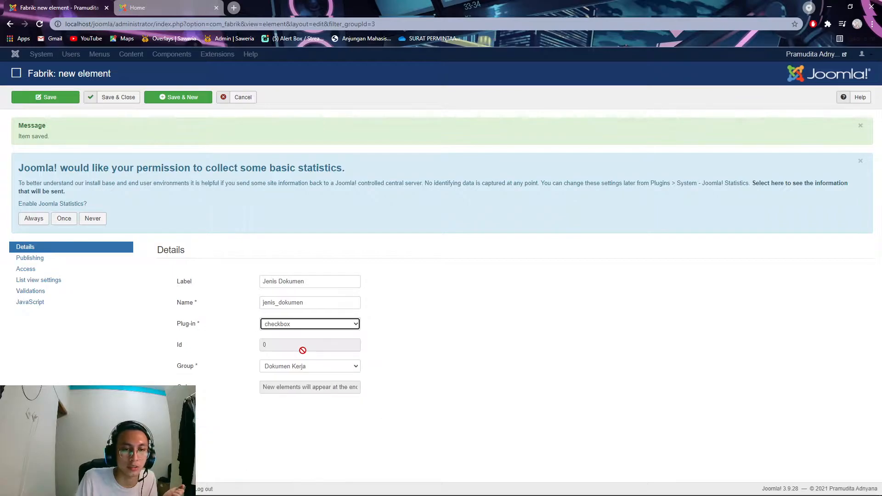
scroll(385, 370, down, 2)
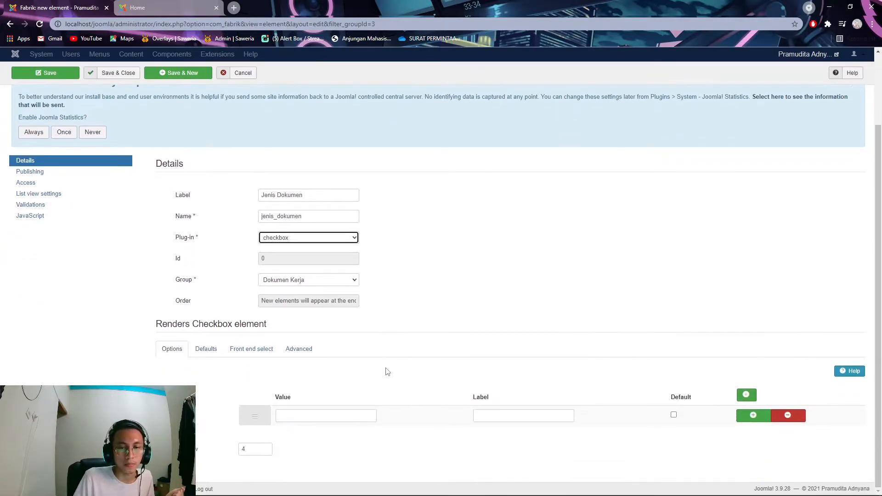
- Give the checkbox two options: Dokumen Masuk and Dokumen Keluar
click(350, 415)
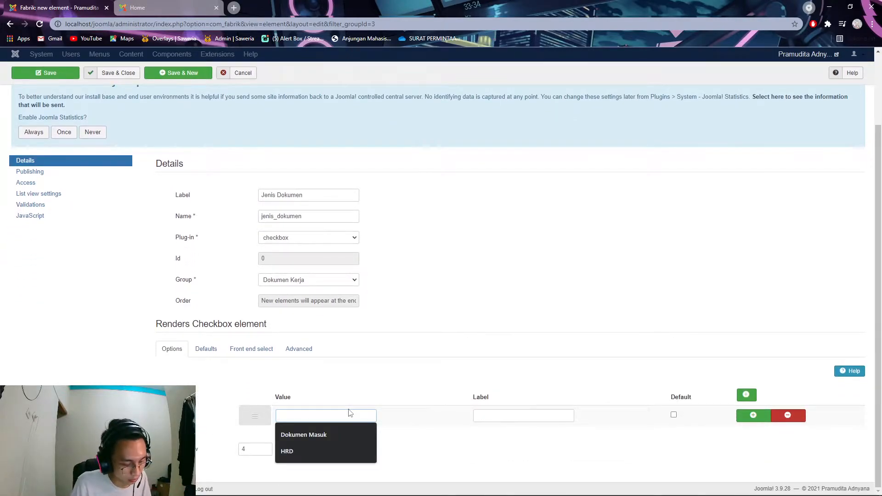
text(Do)
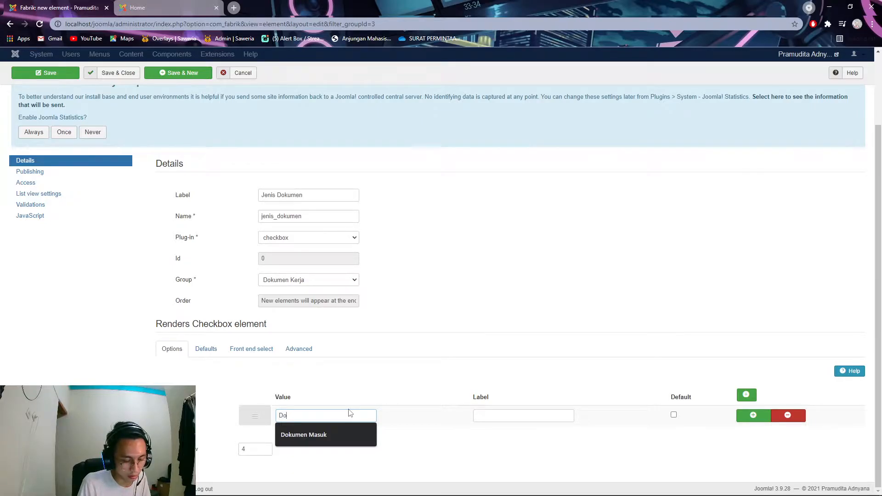
text(kumen Masuk)
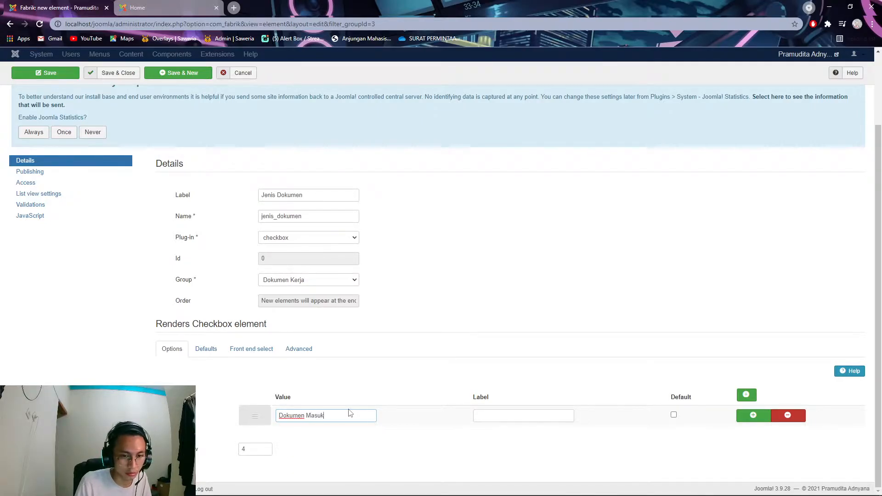
click(753, 415)
click(345, 437)
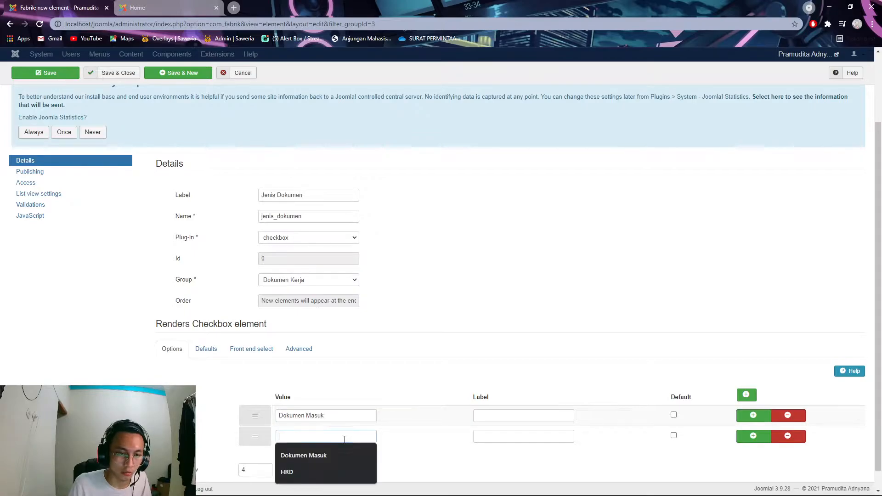
text(Dokumen )
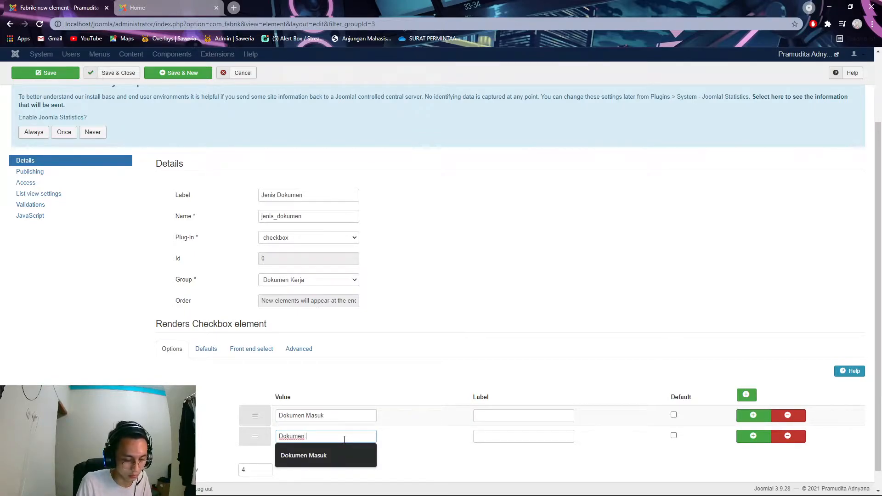
text(Keluar)
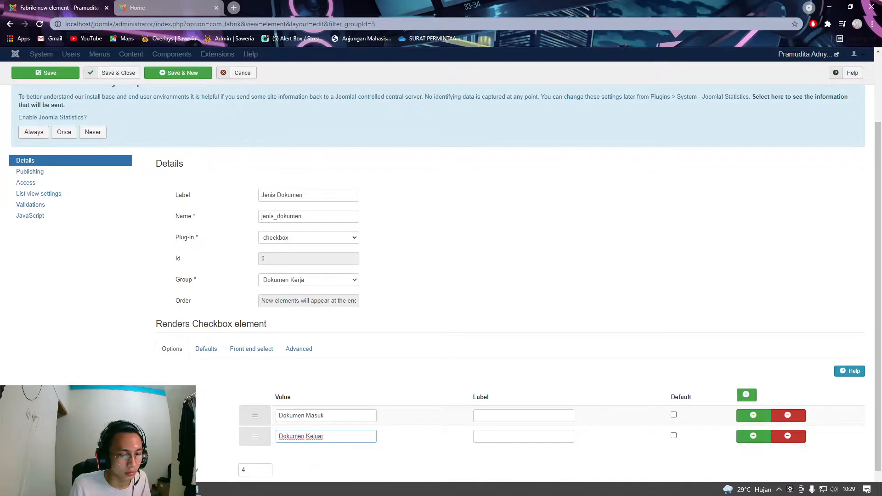
click(194, 489)
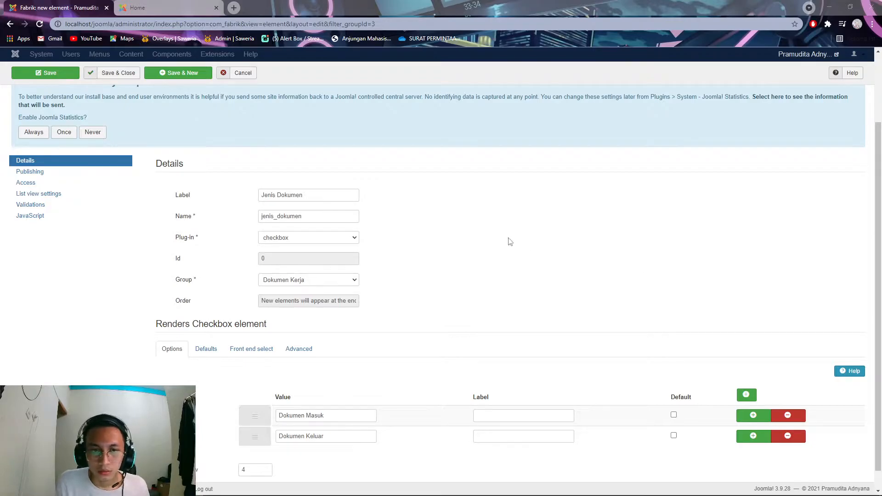
scroll(425, 244, up, 2)
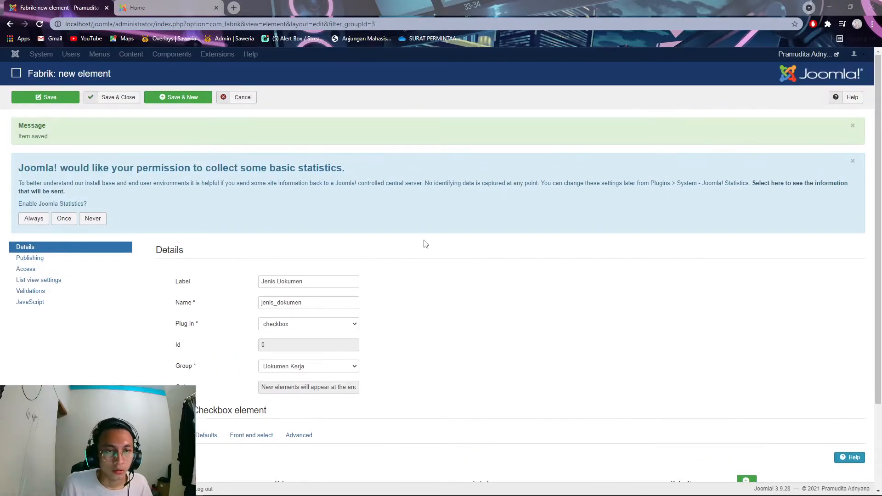
- Save Jenis Dokumen and create a new dropdown element labelled 'Kategori'
click(182, 98)
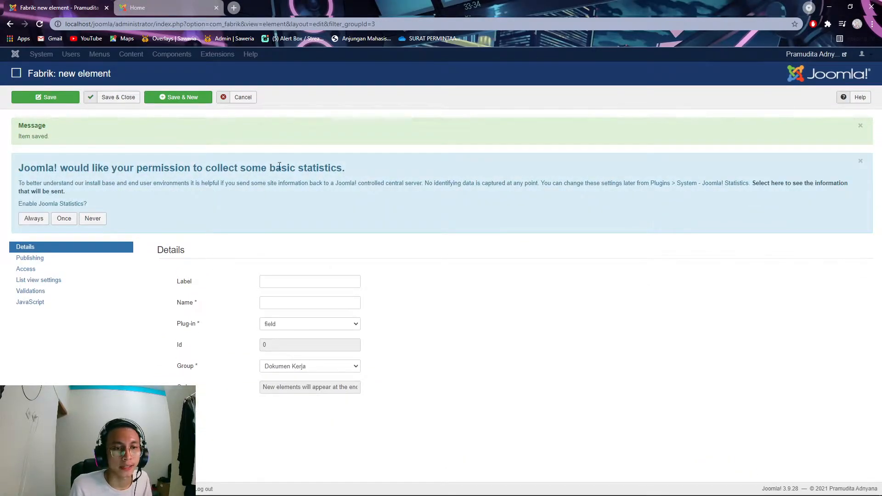
click(296, 279)
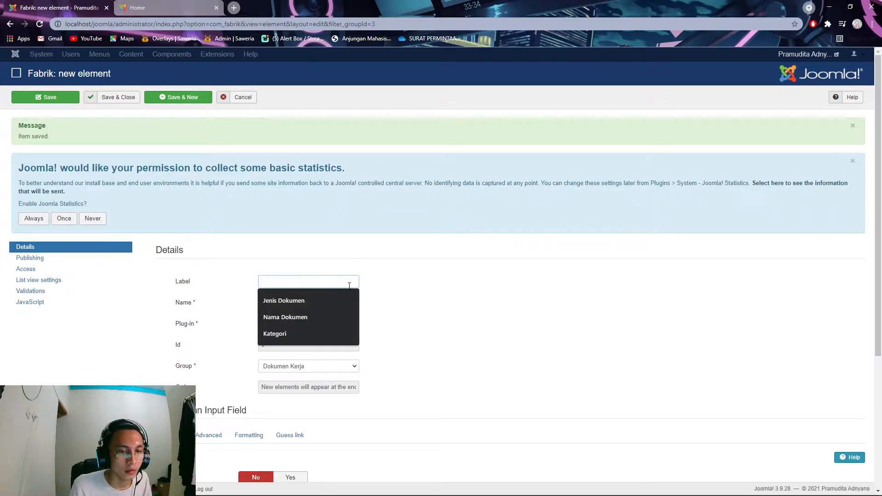
text(Ka)
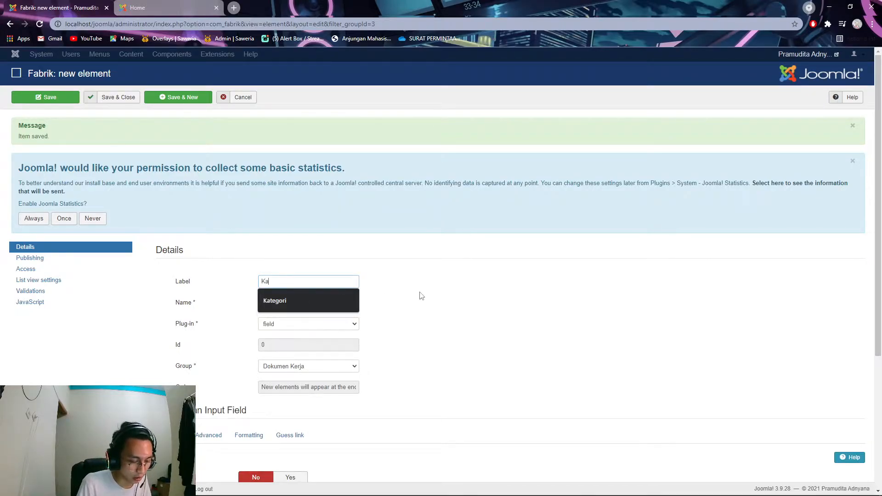
text(tegori)
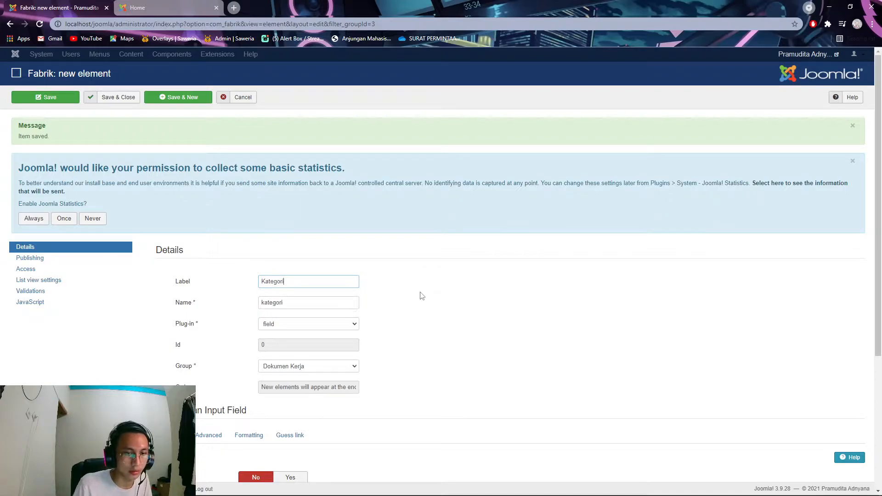
click(327, 326)
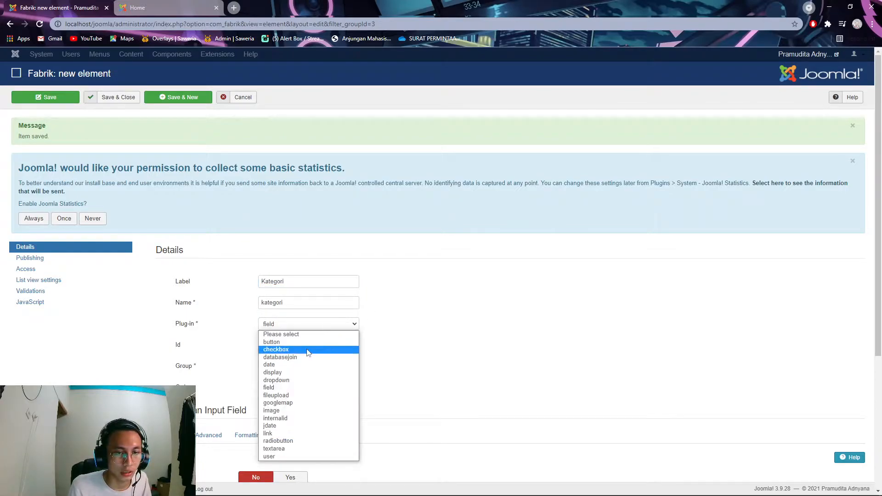
click(309, 382)
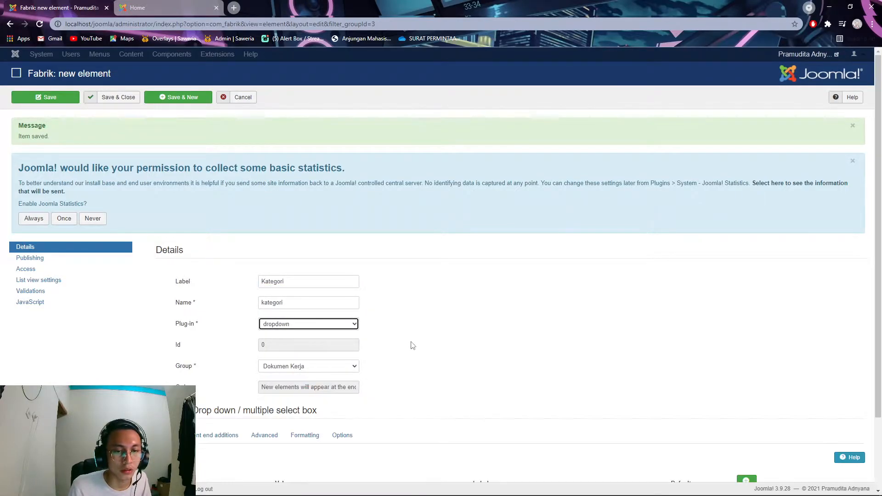
scroll(462, 359, down, 2)
- Enter the first Kategori options: HRD, Keuangan and Operation
click(333, 392)
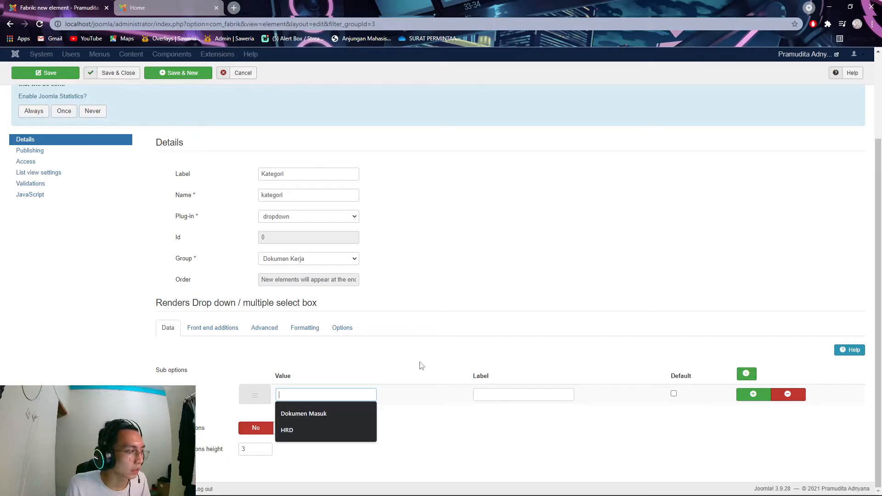
text(HRD)
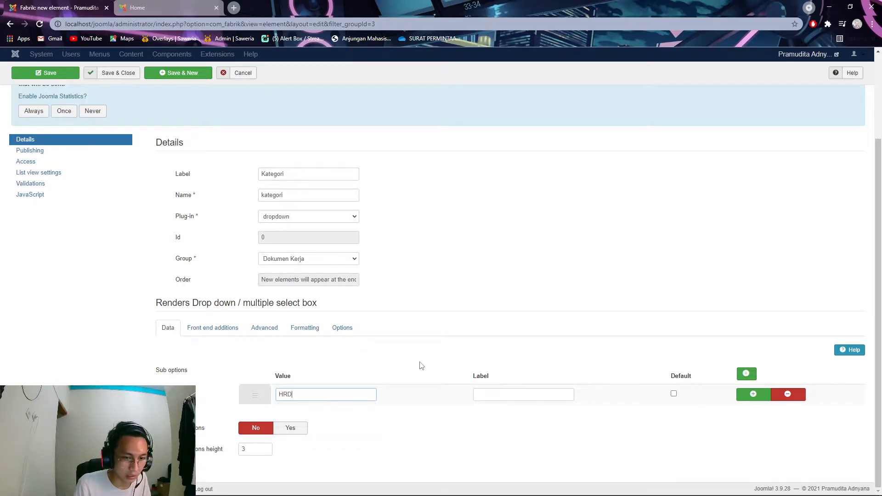
click(752, 396)
click(361, 417)
text(Keuanga)
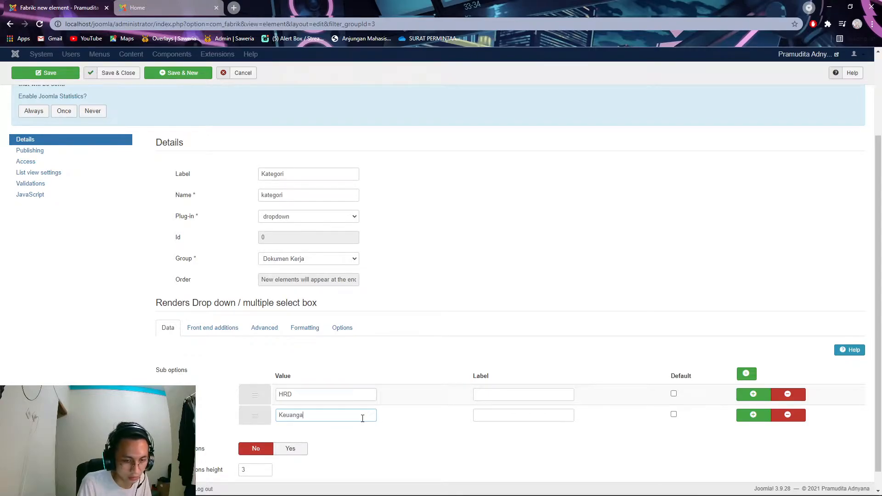
text(n)
click(753, 415)
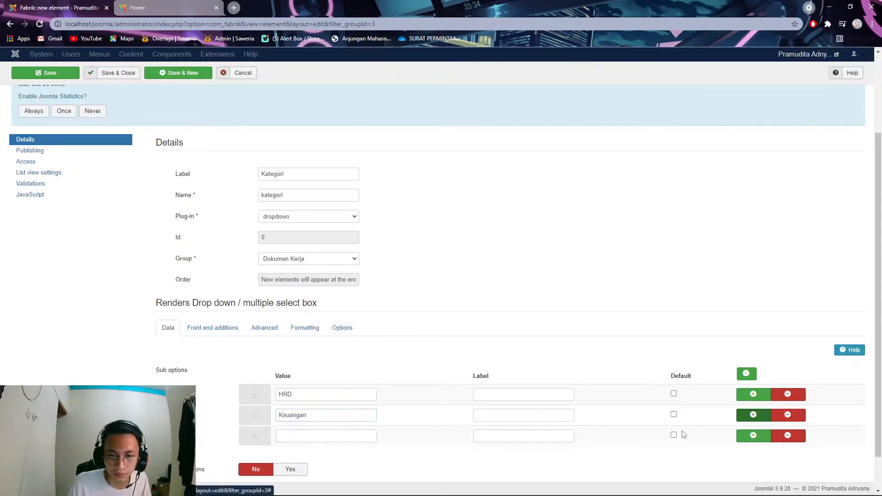
click(352, 437)
text(Operatio)
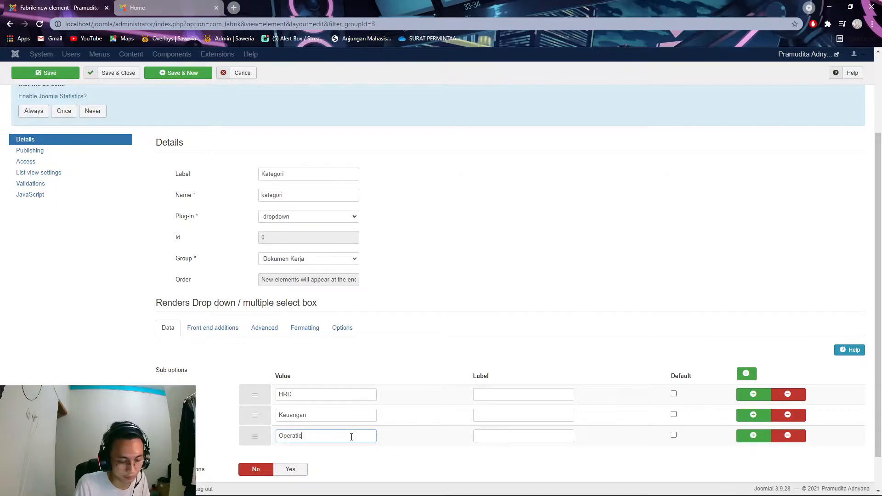
- Add the Payroll and Purchasing options, then save Kategori and start another element
click(753, 436)
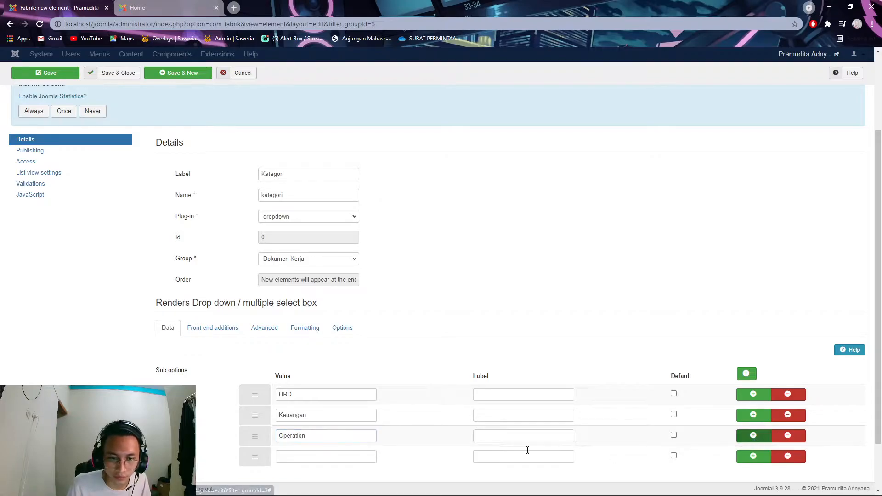
click(357, 456)
text(Payro)
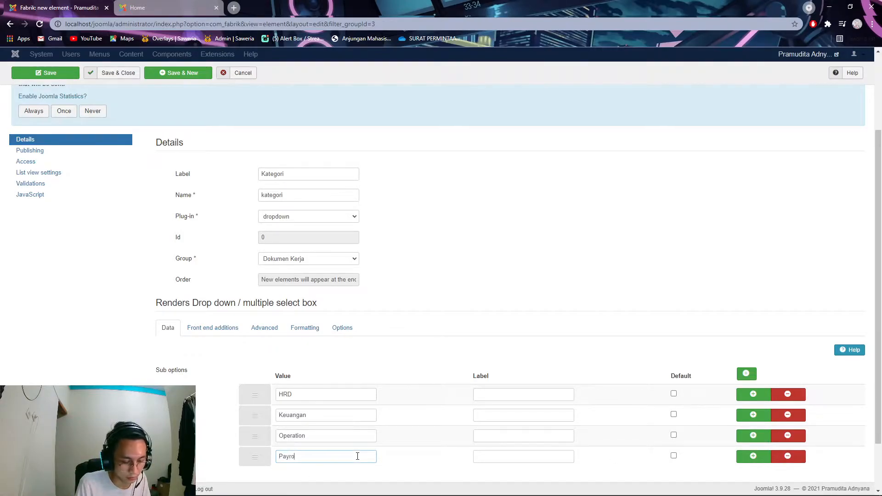
click(754, 456)
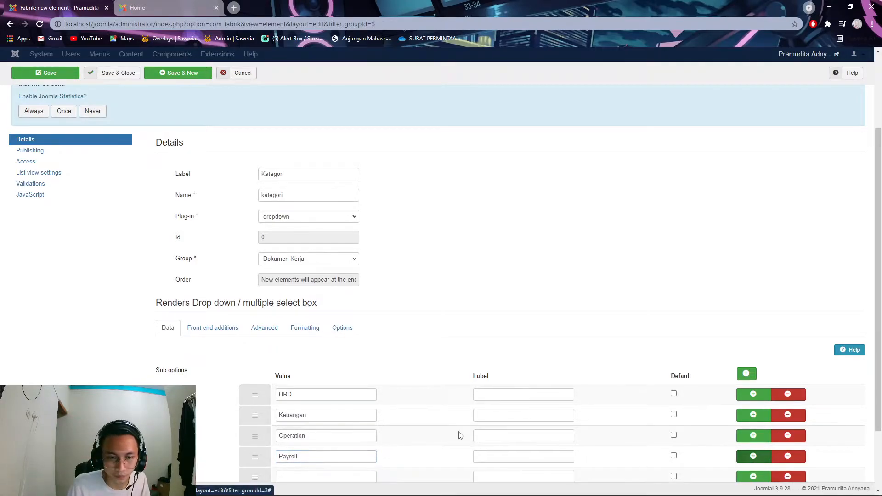
scroll(367, 414, down, 2)
click(329, 398)
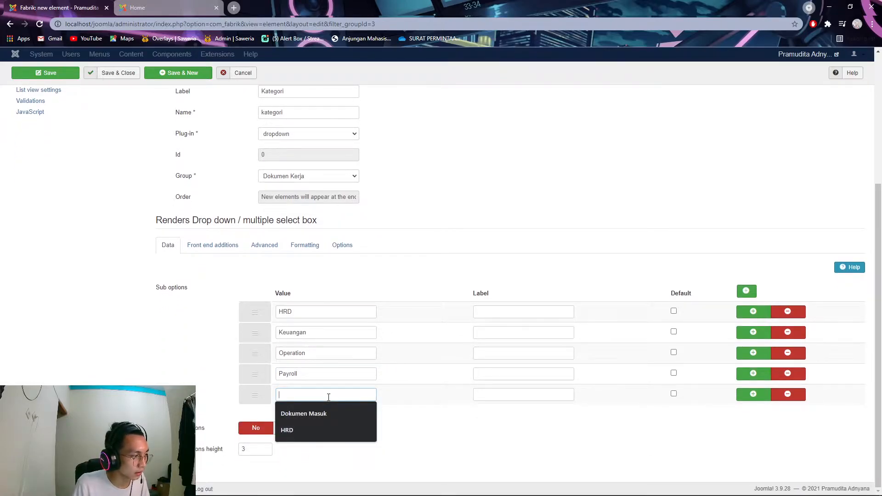
text(Purchasi)
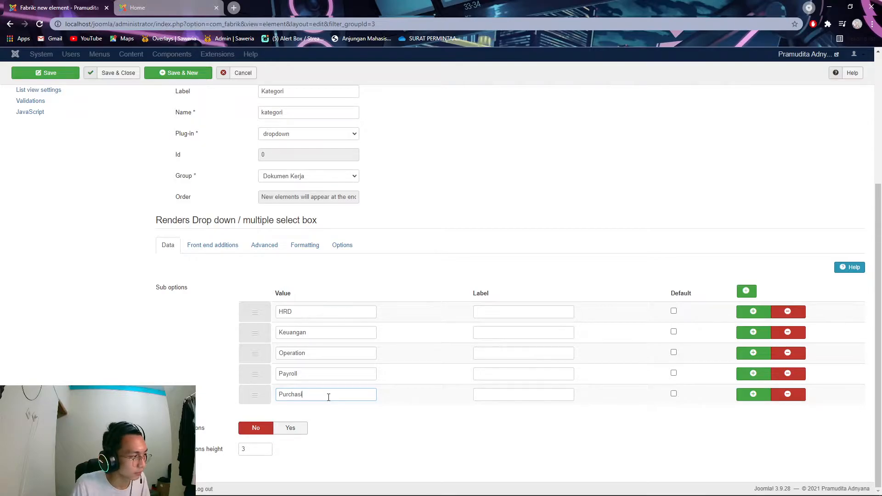
text(ng)
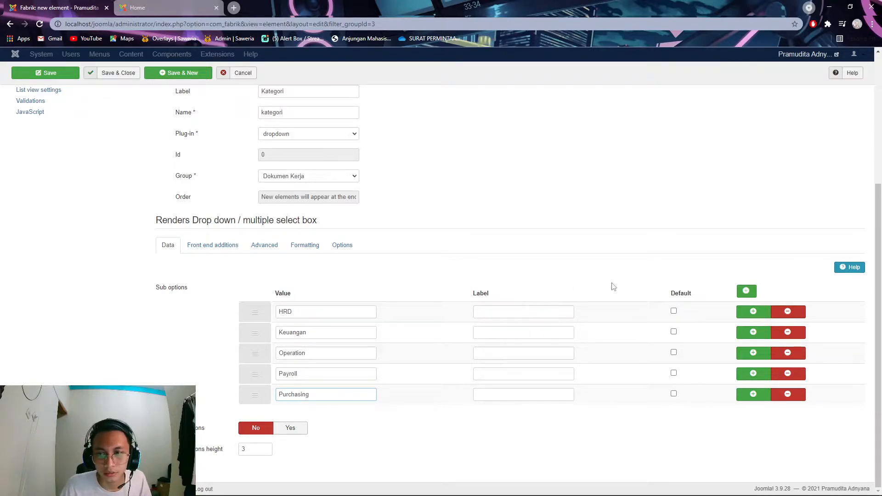
scroll(568, 285, up, 2)
scroll(542, 283, down, 2)
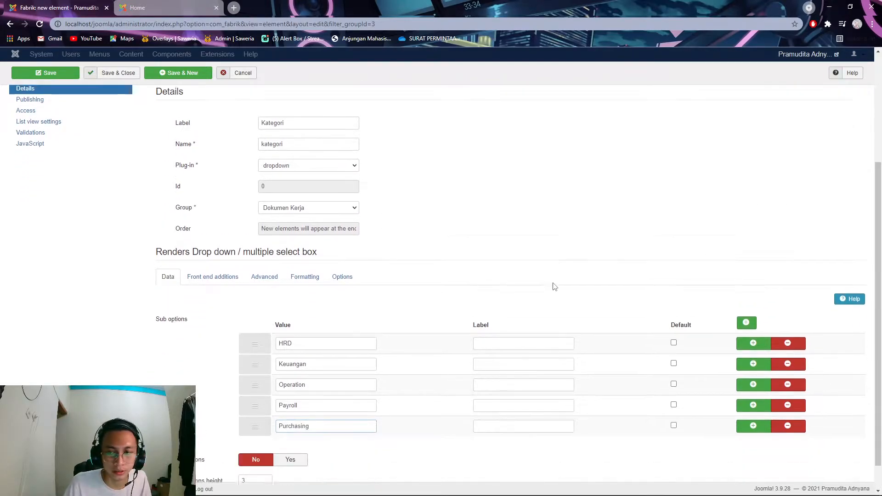
scroll(280, 174, up, 4)
click(191, 92)
- Create a jdate element labelled 'tanggal' and save it, returning to the elements list
click(307, 282)
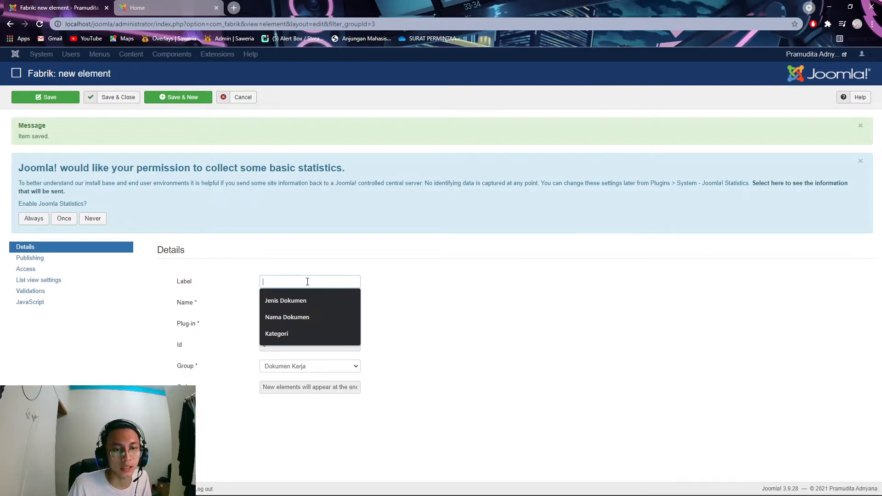
text(tanggal)
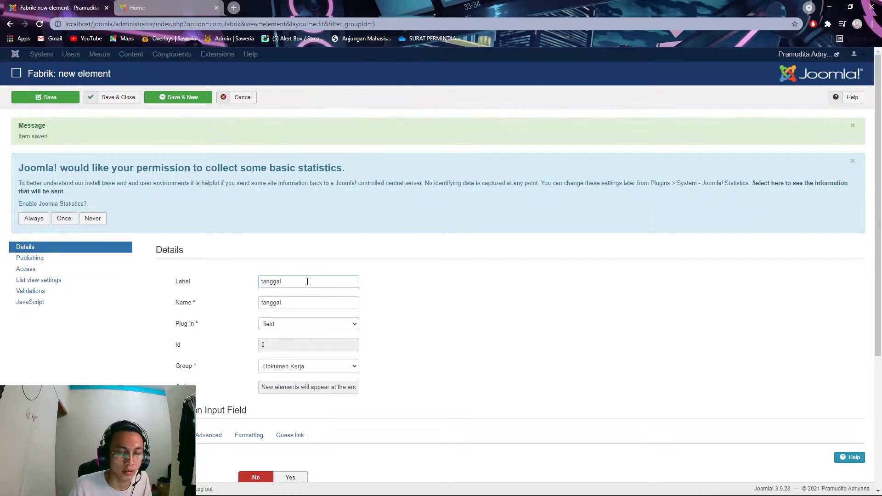
click(328, 327)
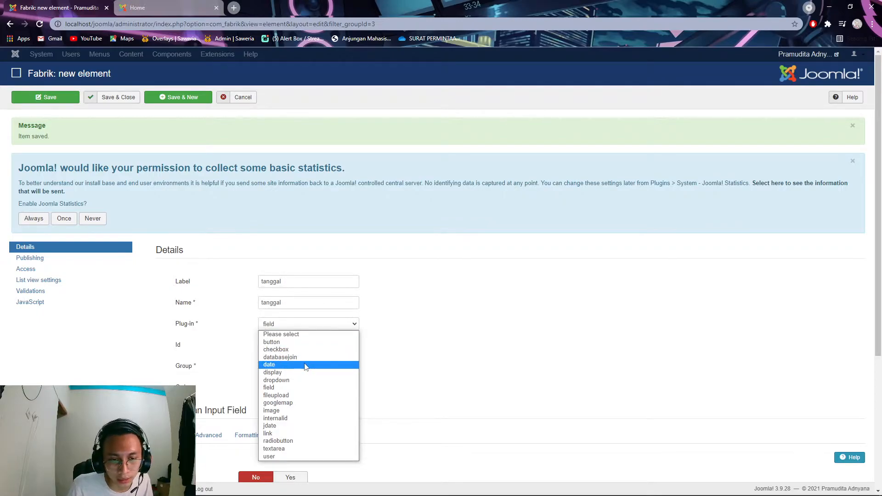
click(295, 428)
scroll(404, 369, down, 2)
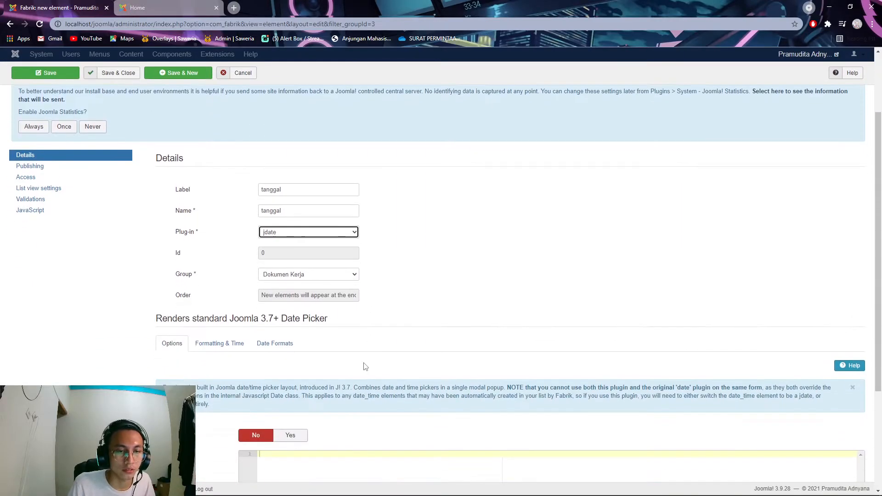
scroll(432, 376, down, 3)
scroll(430, 362, up, 5)
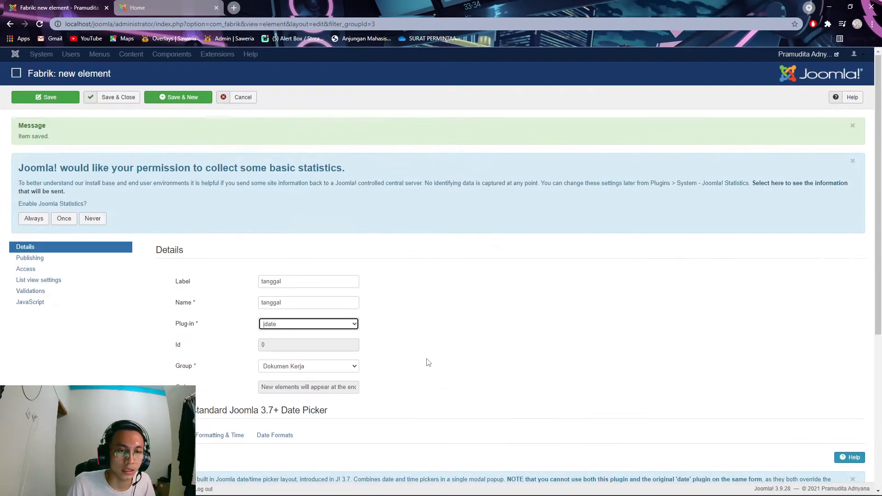
scroll(393, 360, down, 1)
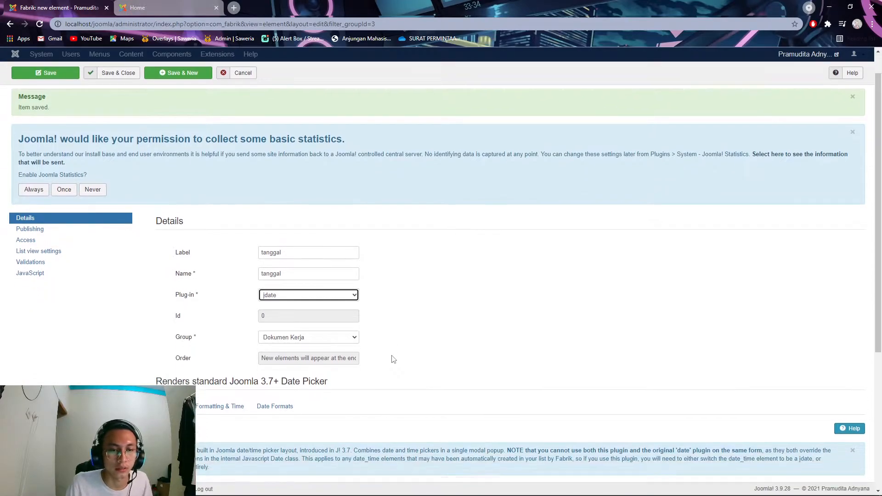
scroll(393, 360, up, 1)
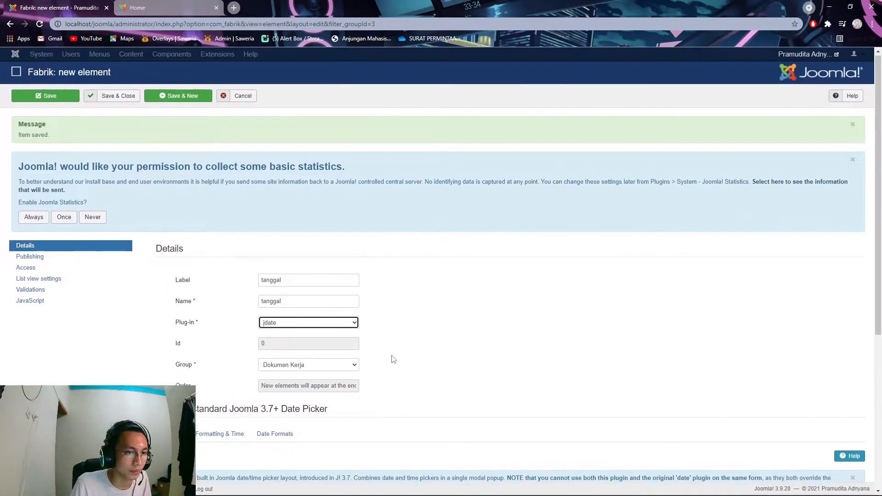
click(133, 98)
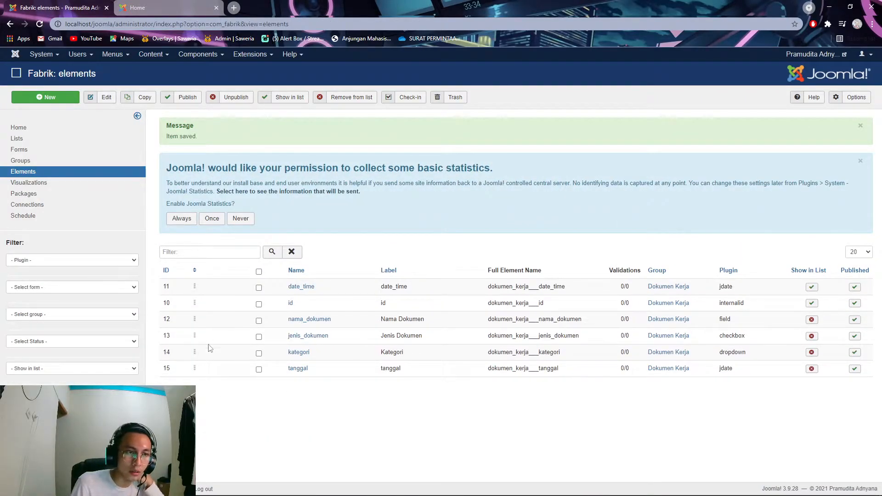
- Show nama_dokumen, jenis_dokumen, kategori and tanggal in the list view
click(66, 140)
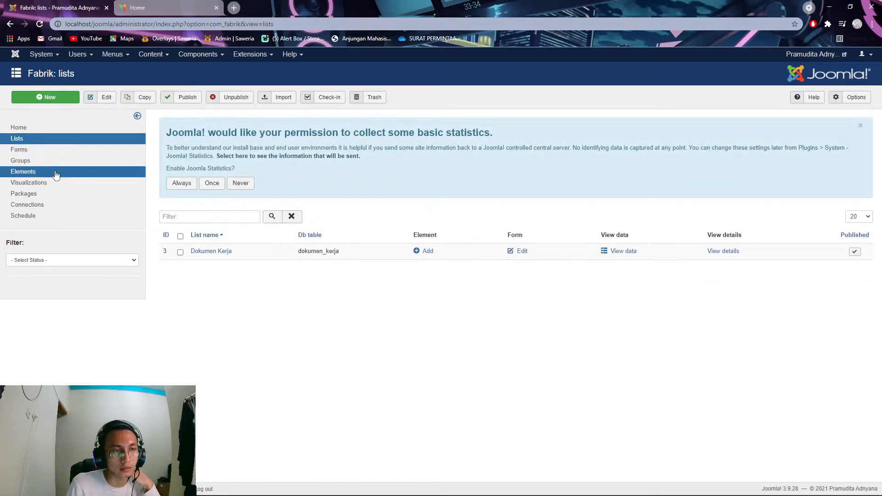
click(55, 172)
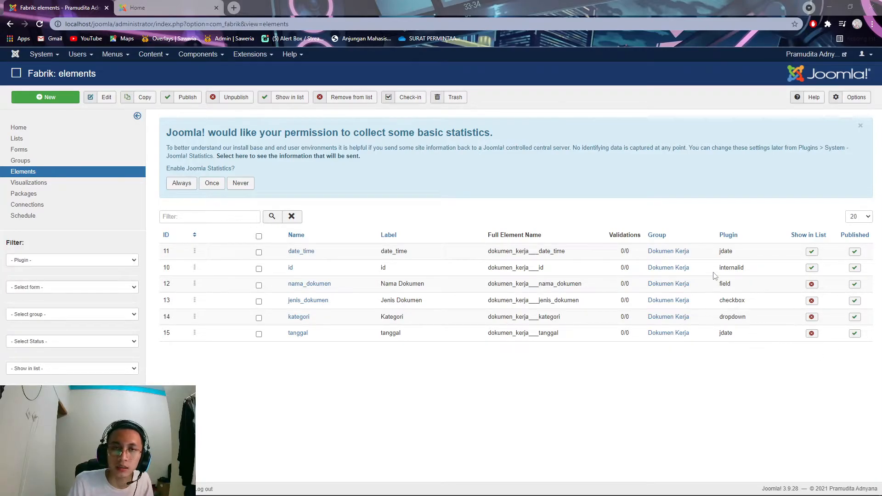
click(168, 6)
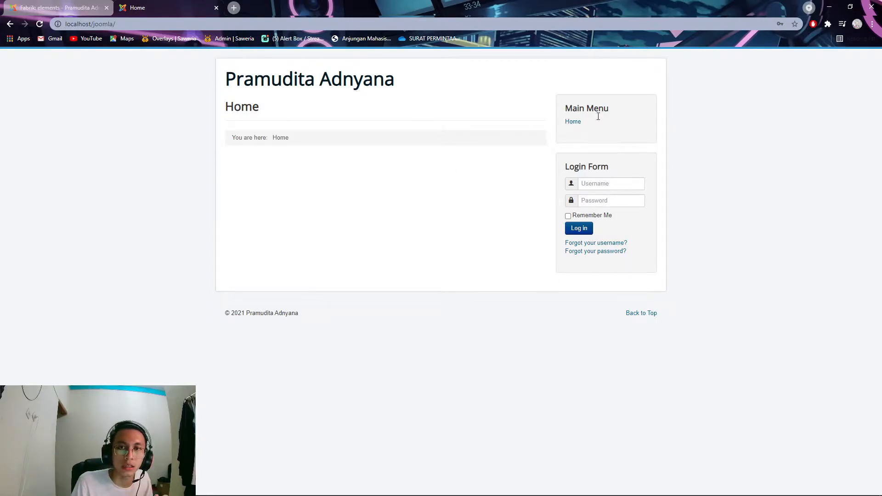
click(60, 7)
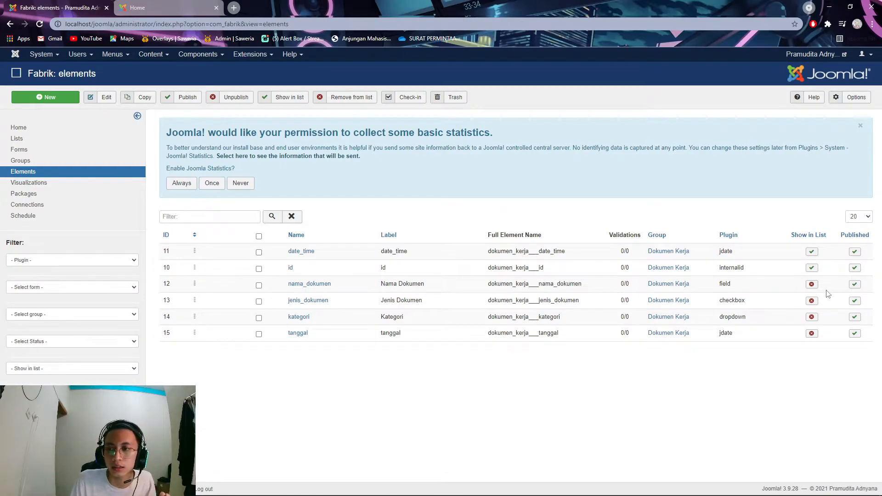
click(258, 284)
click(258, 301)
click(258, 318)
click(259, 334)
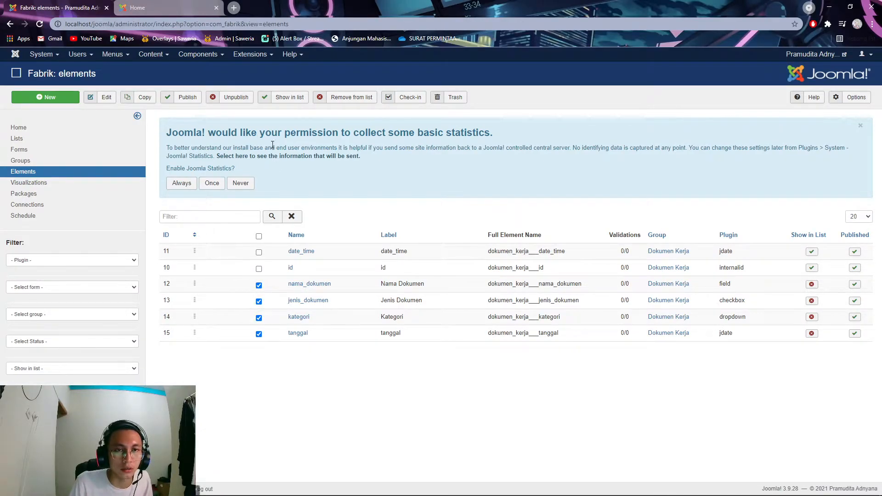
click(290, 98)
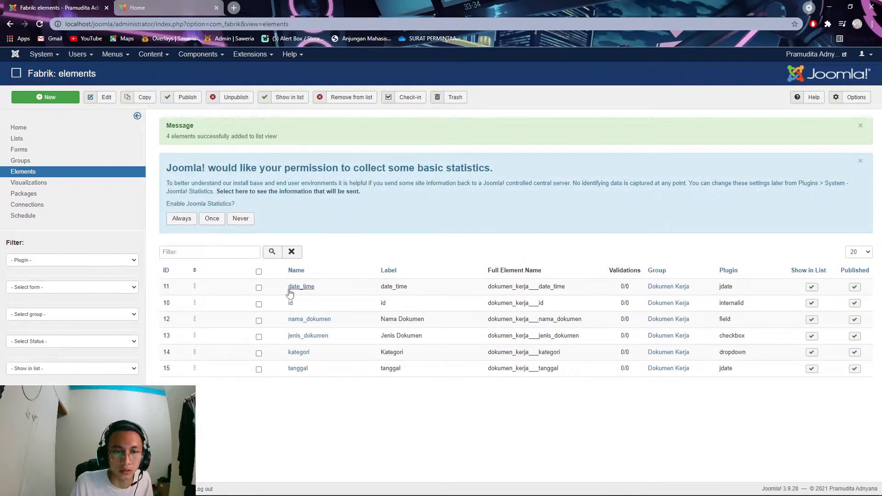
- Remove the date_time and id elements from the list view
click(260, 289)
click(260, 305)
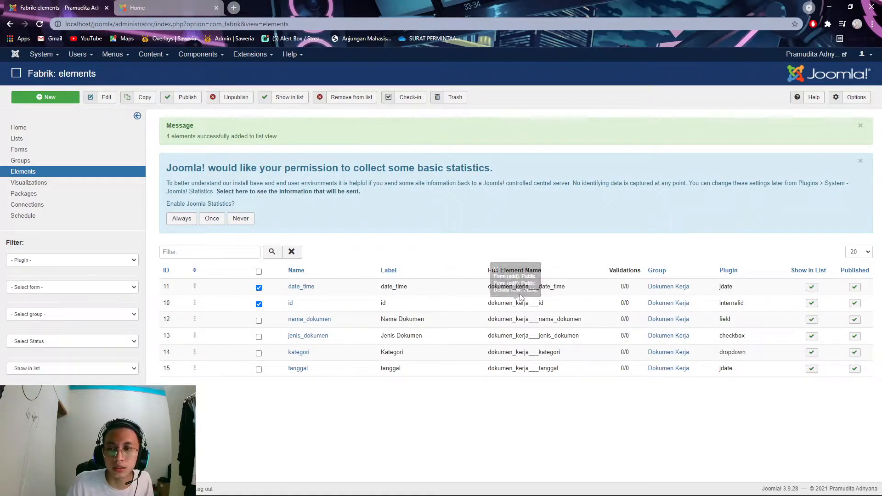
click(352, 98)
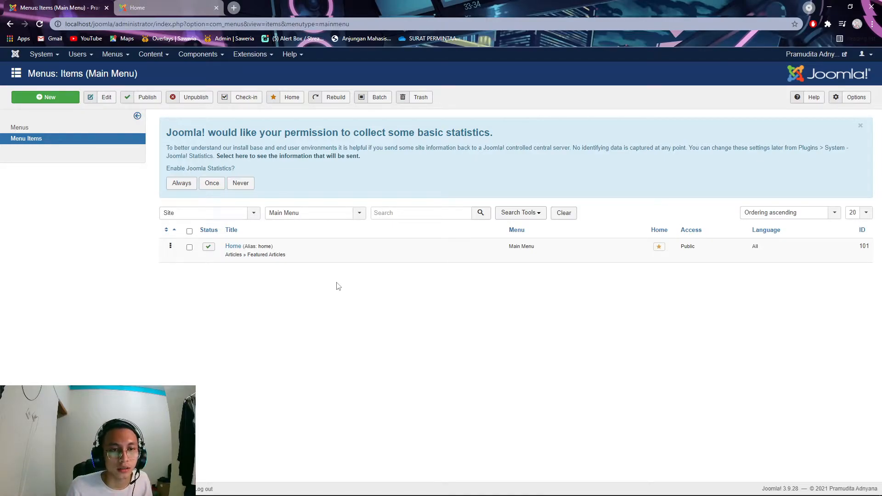
- Start a new Main Menu item titled 'Dokumen'
click(115, 55)
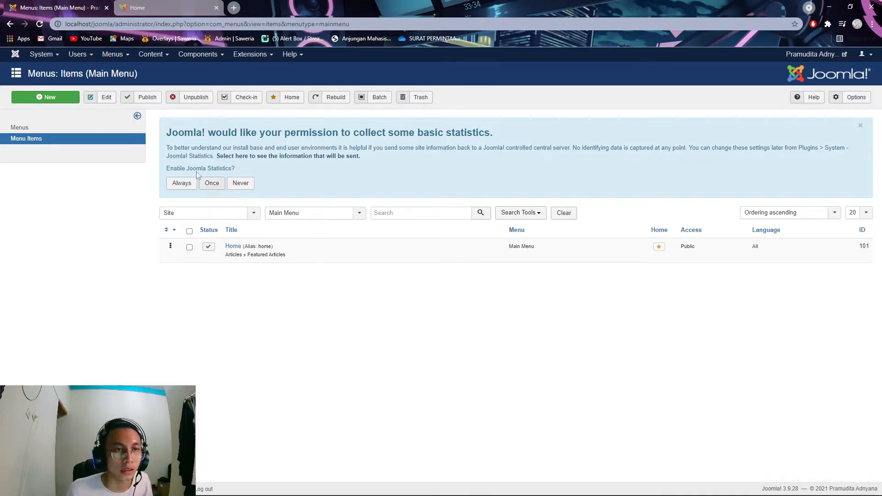
click(58, 102)
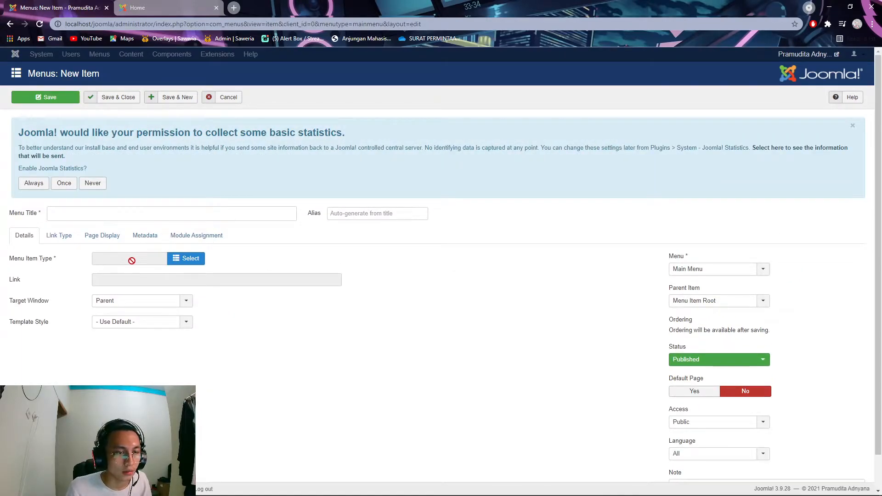
click(131, 215)
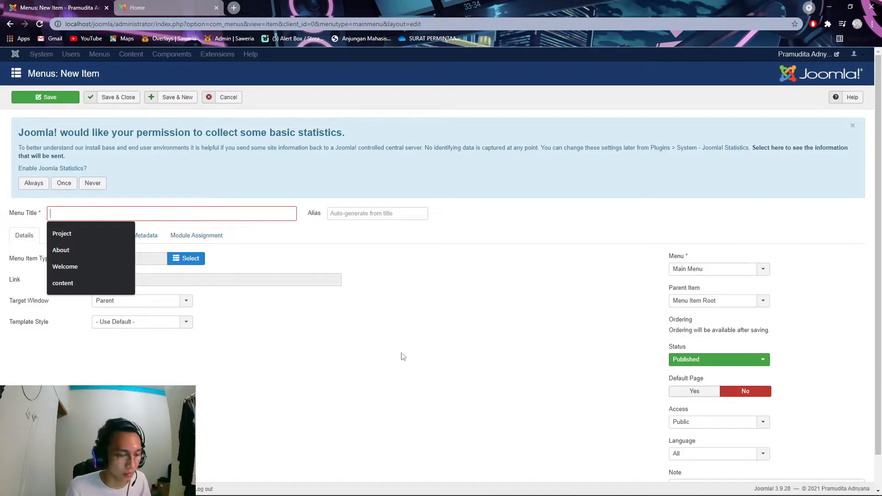
text(D)
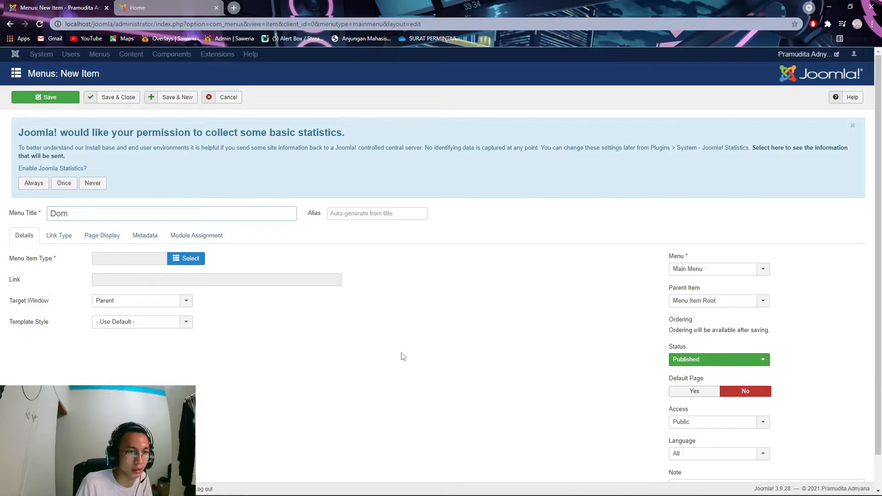
text(okumen)
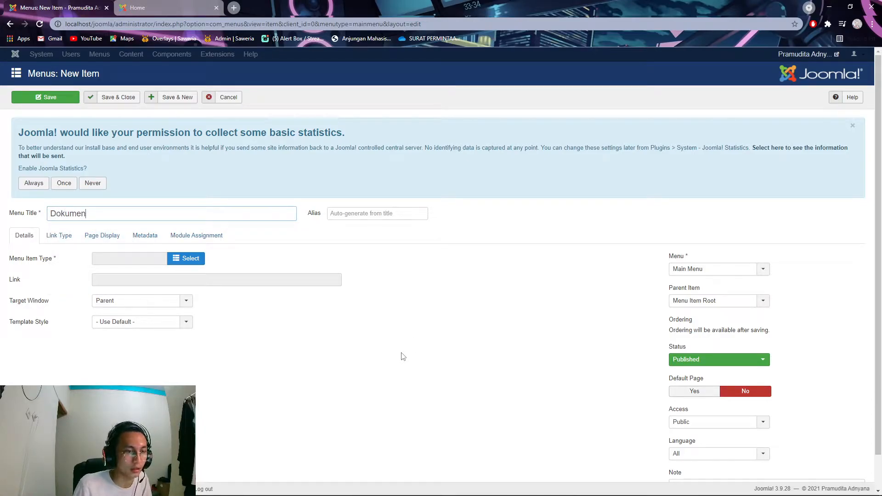
- Make the item a Fabrik List linked to Dokumen Kerja, then save and close
click(169, 260)
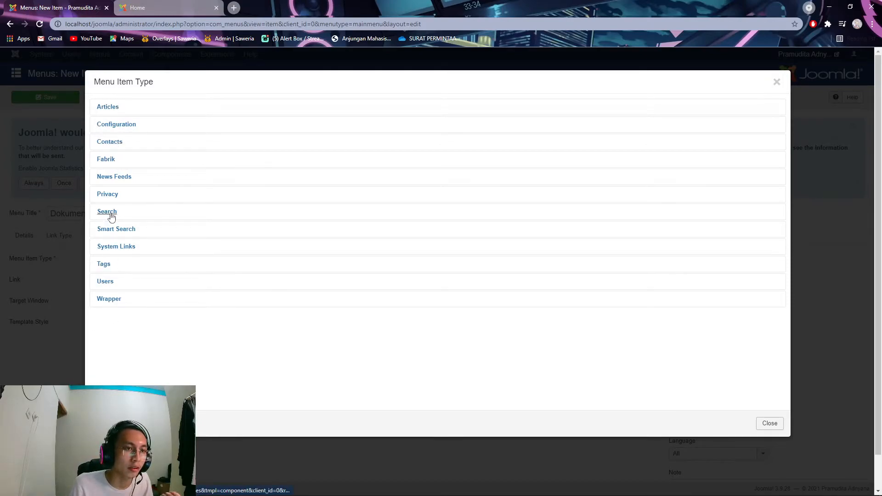
click(118, 164)
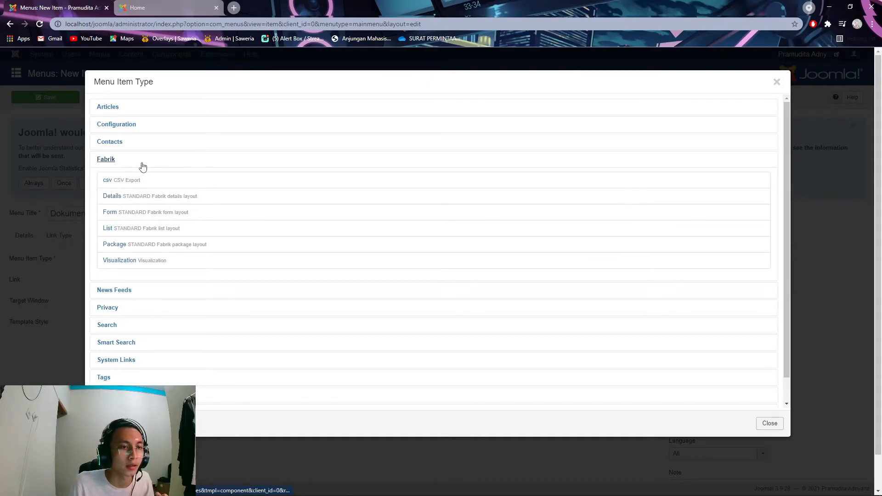
click(214, 232)
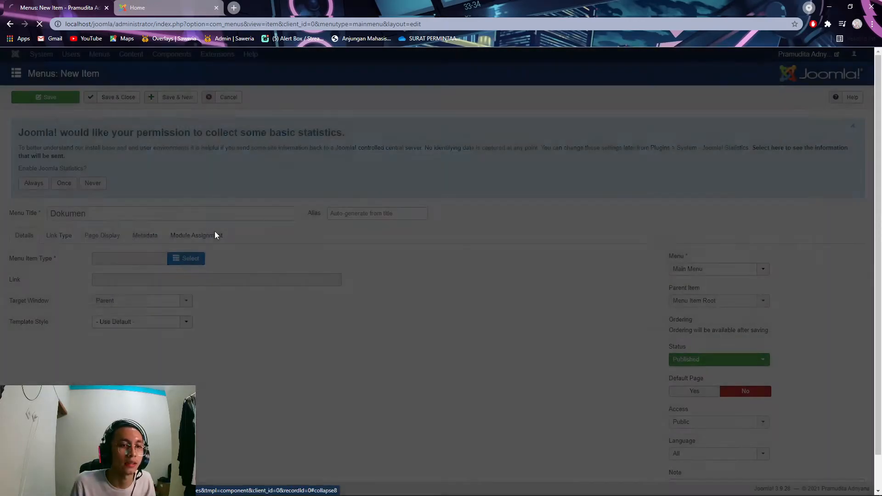
click(193, 282)
click(196, 283)
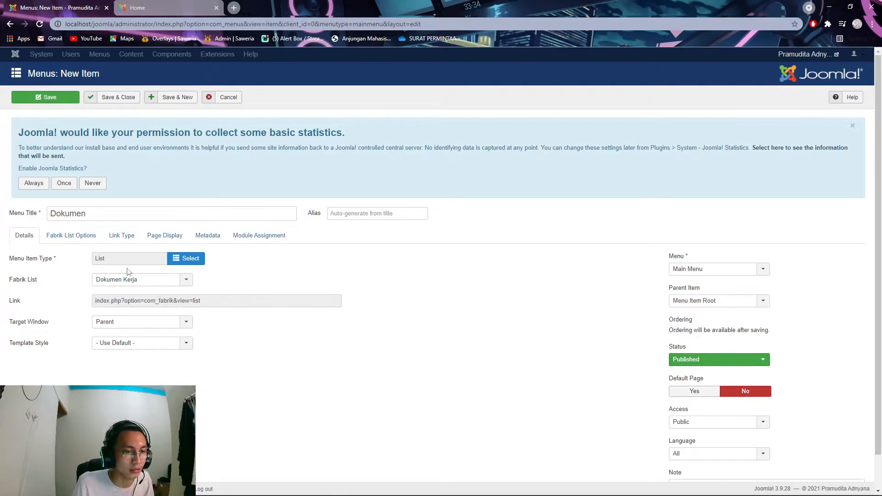
click(184, 281)
click(206, 281)
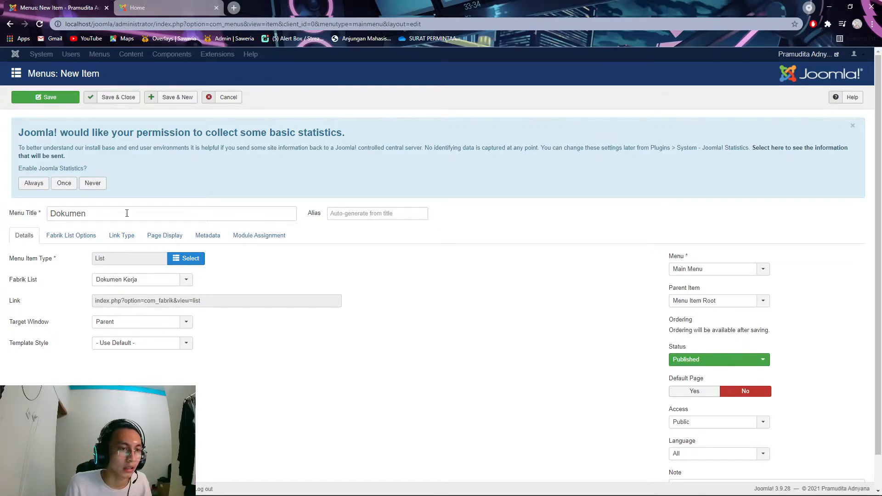
click(51, 98)
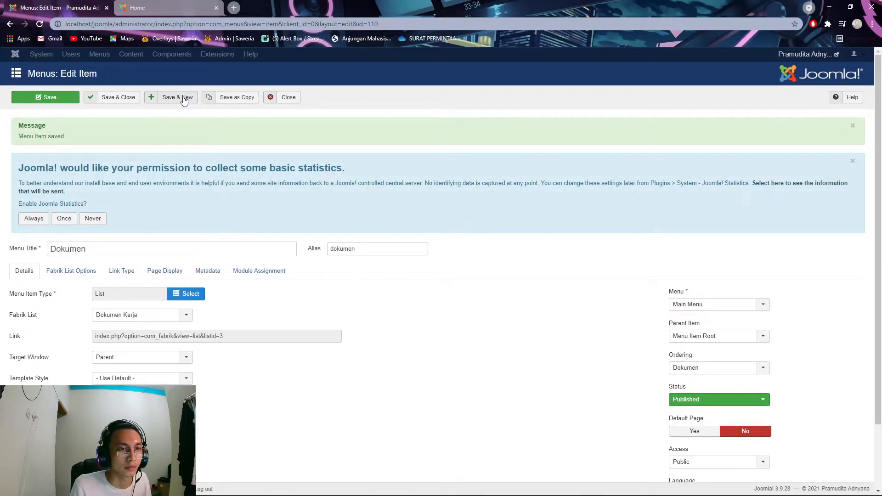
click(122, 98)
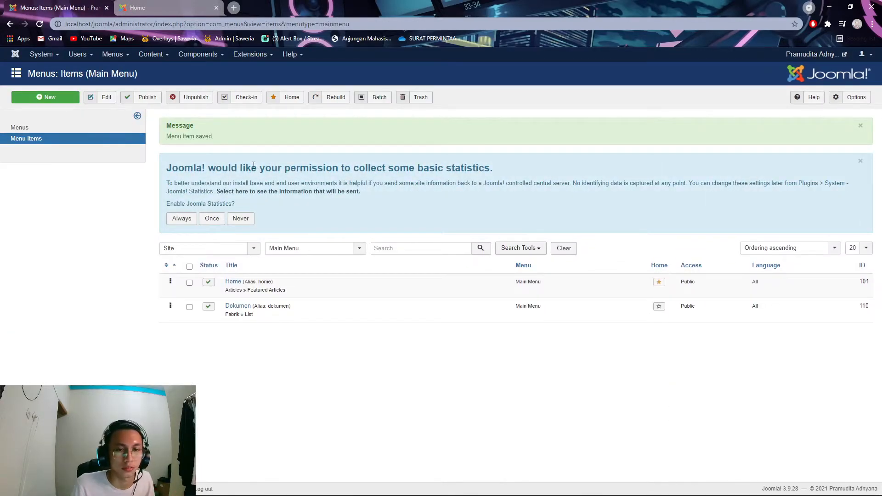
click(190, 6)
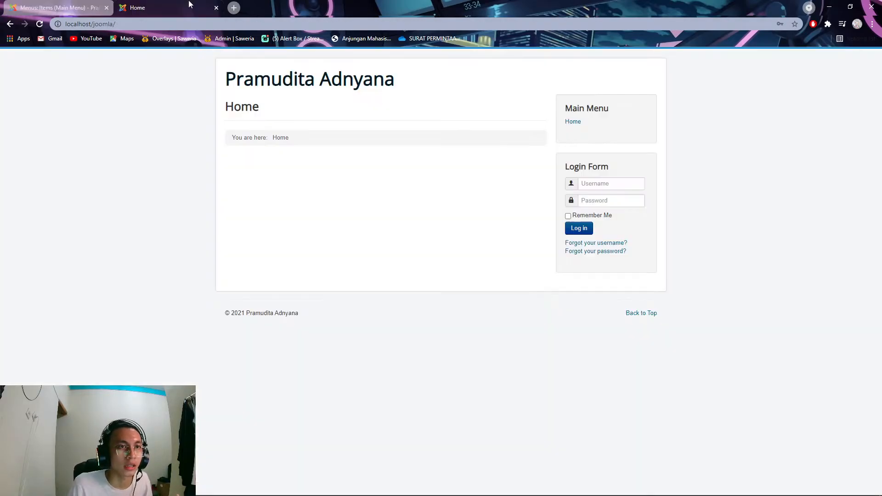
click(40, 25)
click(580, 132)
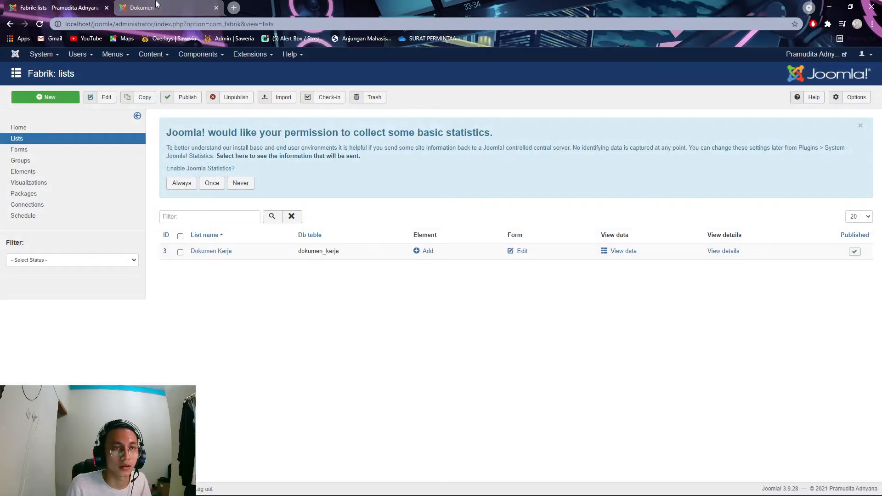
click(156, 5)
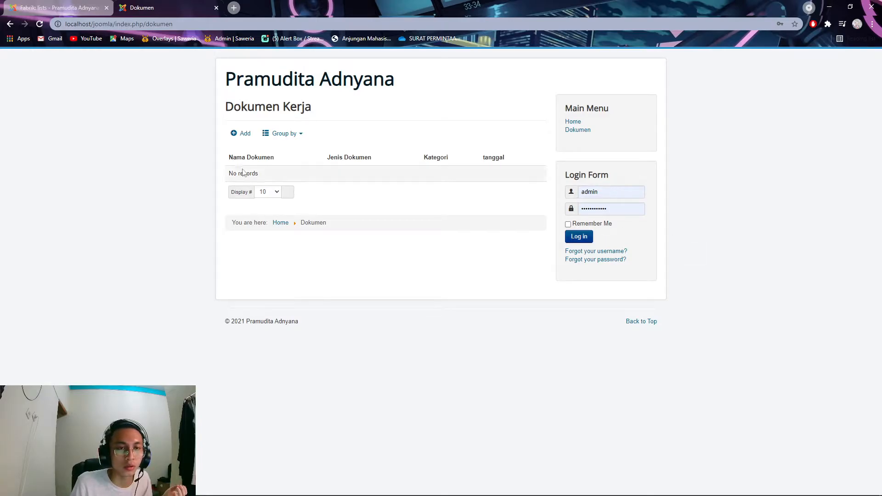
click(58, 8)
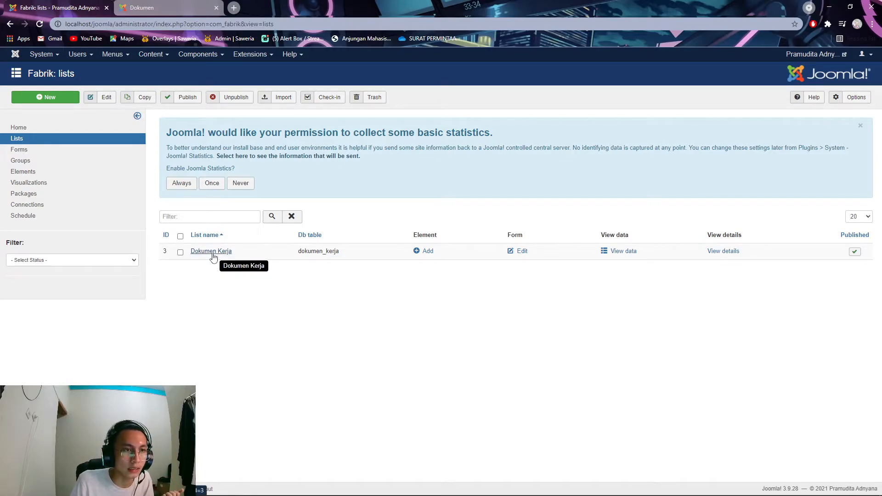
- Restrict Dokumen Kerja's Add records access to Registered and save the list
click(212, 252)
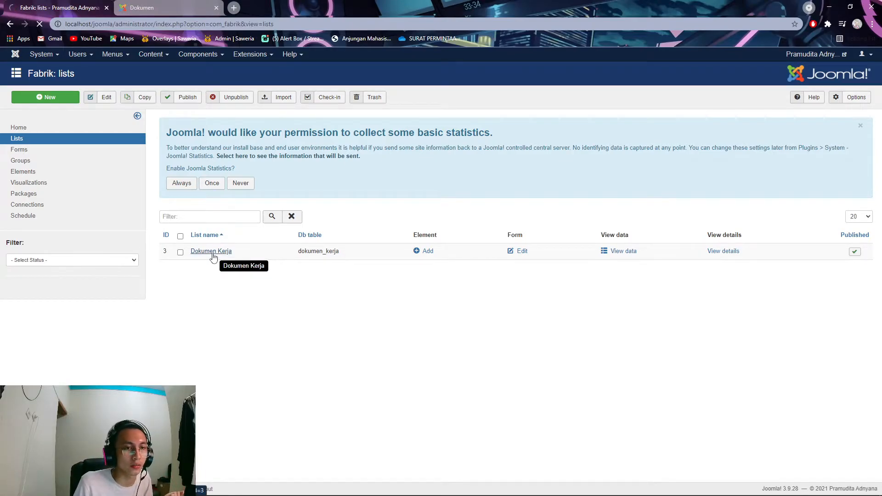
click(47, 264)
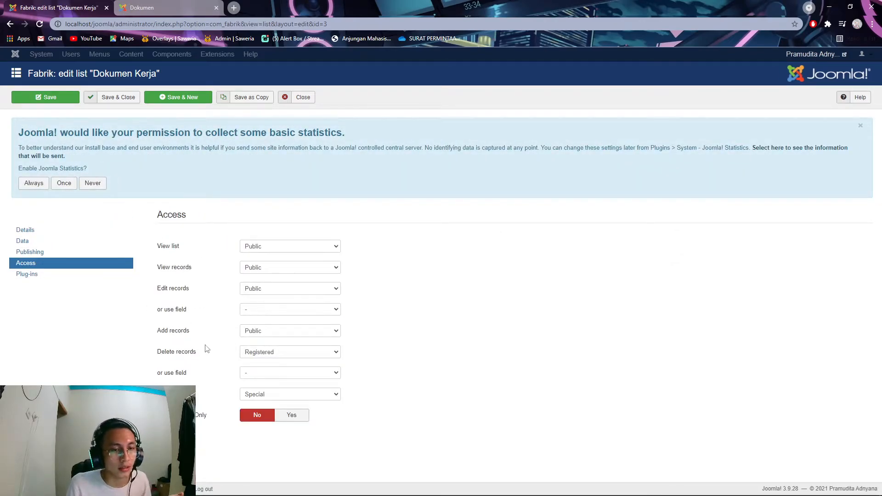
click(310, 332)
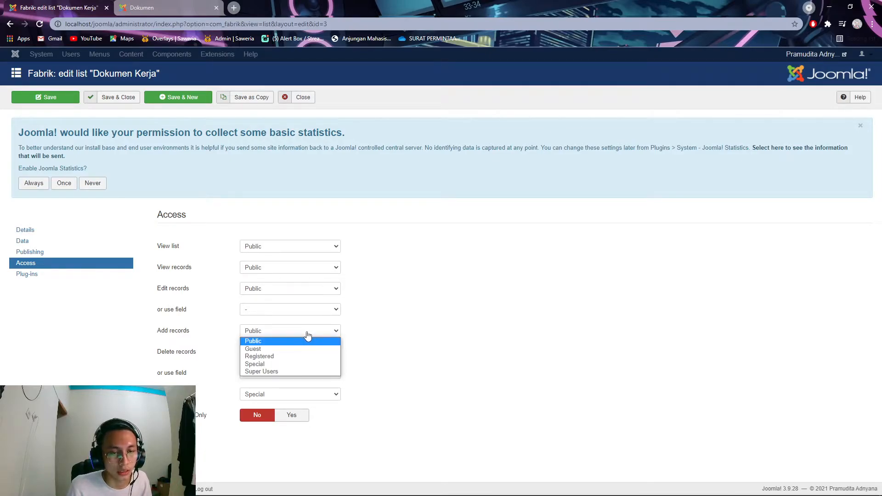
click(295, 358)
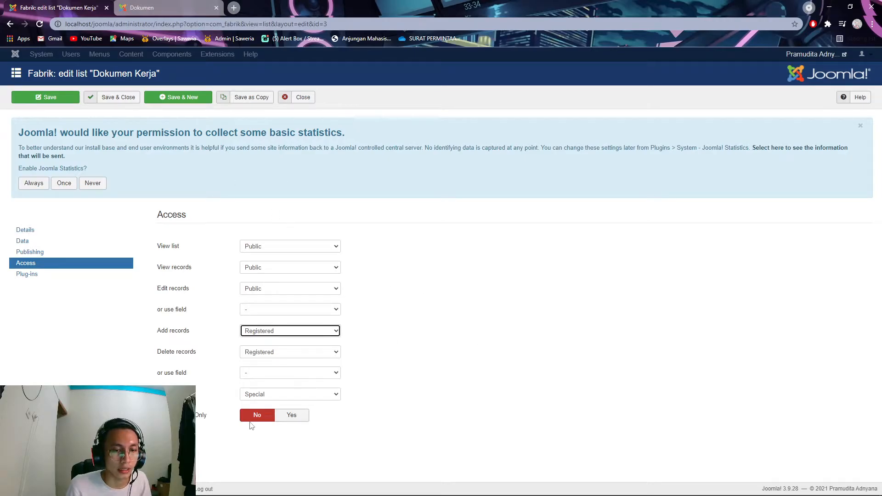
click(111, 98)
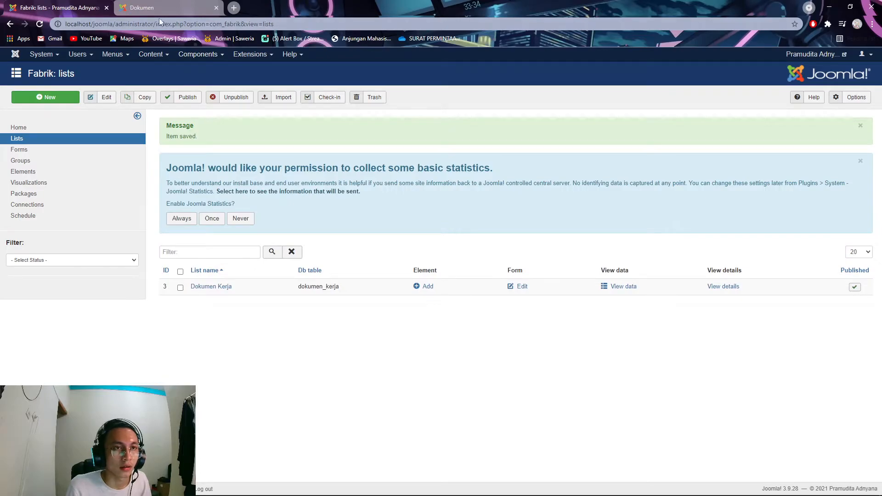
click(142, 8)
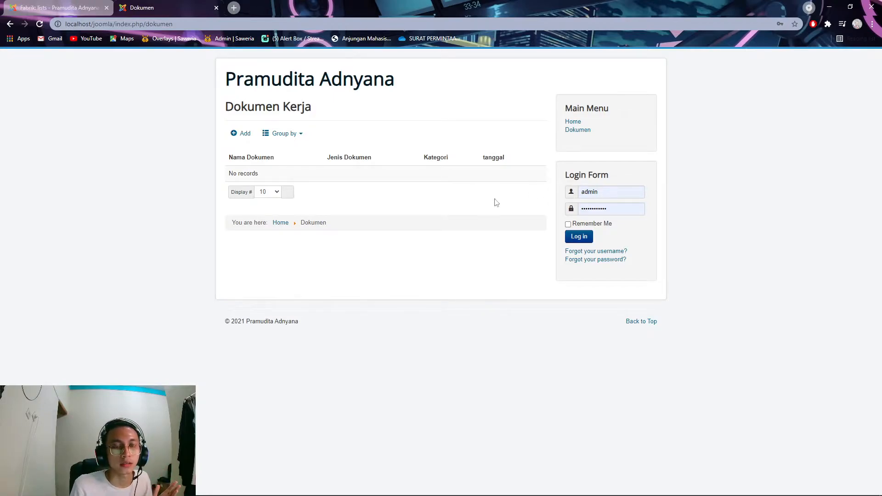
- Reload the Dokumen page and log in to the front end with the admin username and password
click(40, 24)
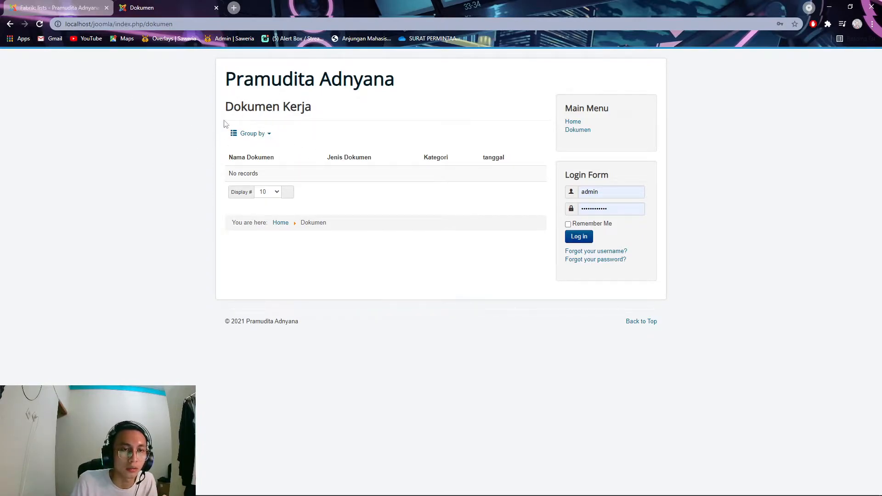
double_click(624, 192)
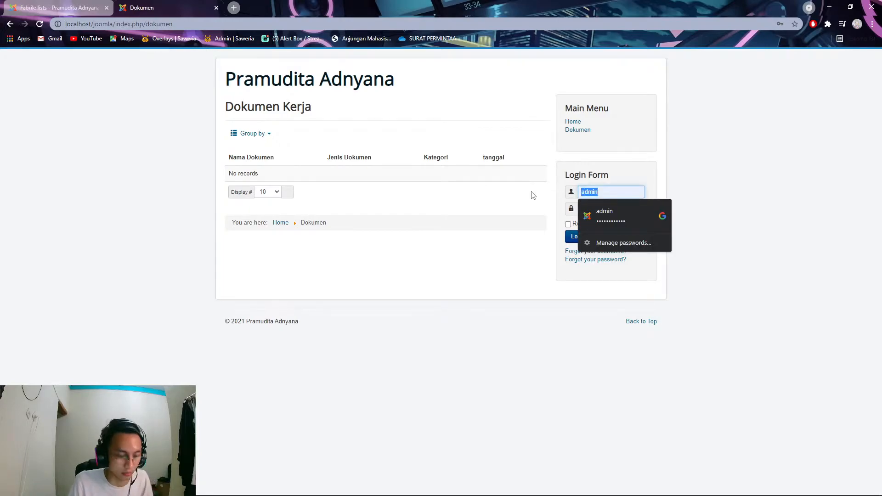
text(admin1)
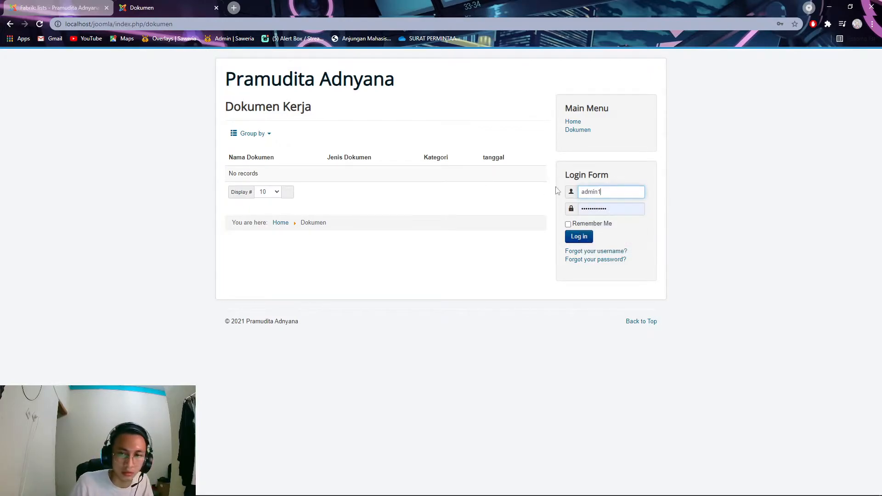
drag(620, 207, 562, 212)
text(••••)
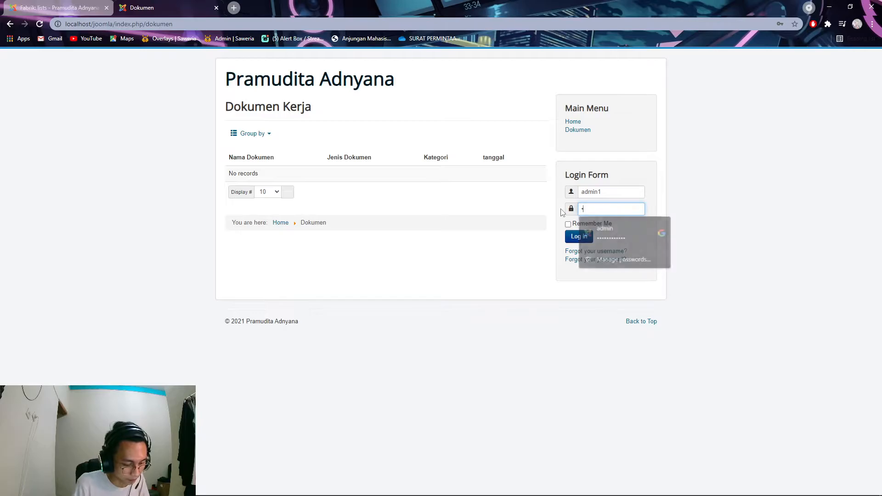
click(578, 236)
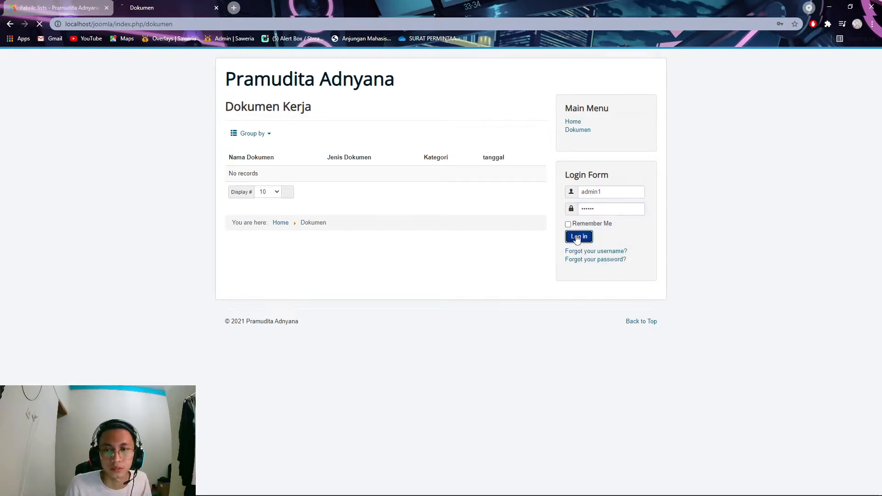
- Dismiss the browser's password prompts and open the new-record form for Dokumen Kerja
click(516, 157)
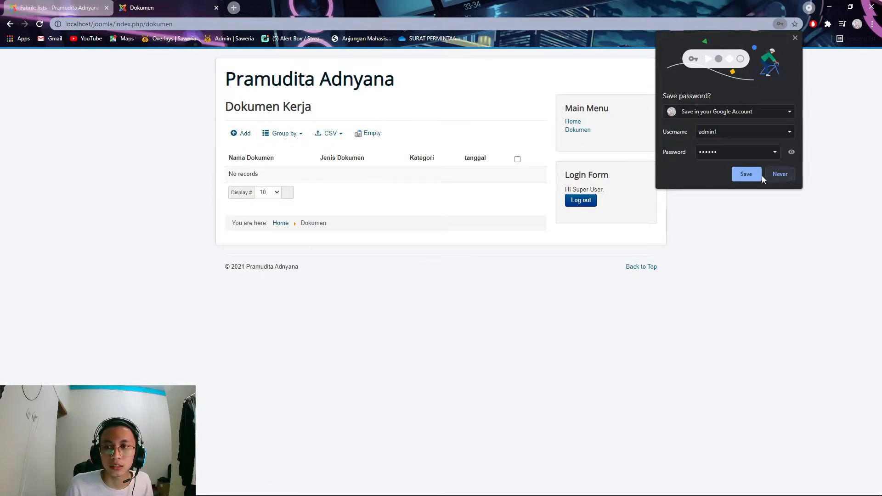
click(748, 174)
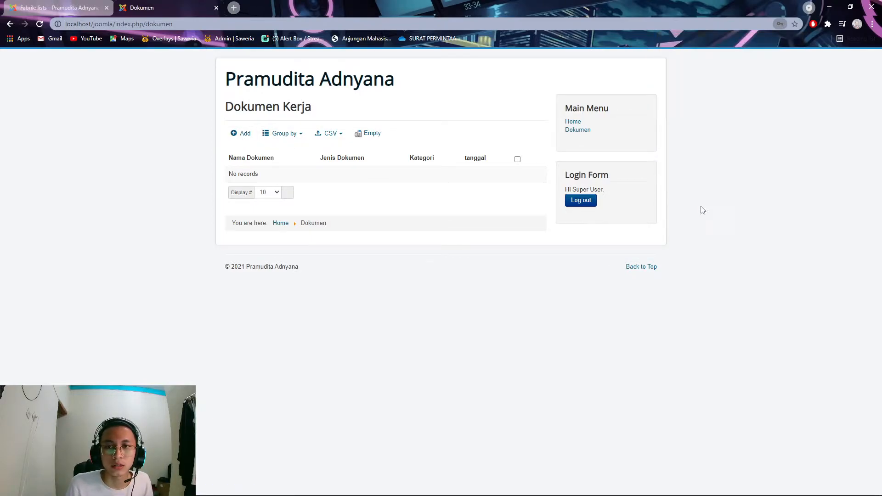
click(244, 134)
- Try the empty Dokumen Kerja form's Nama Dokumen field and Jenis Dokumen checkbox, then return to Fabrik lists
click(322, 178)
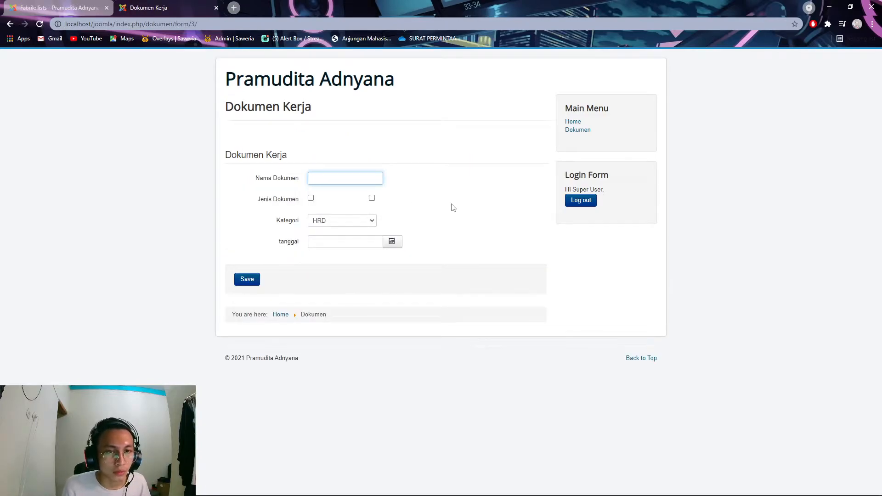
click(326, 197)
click(338, 200)
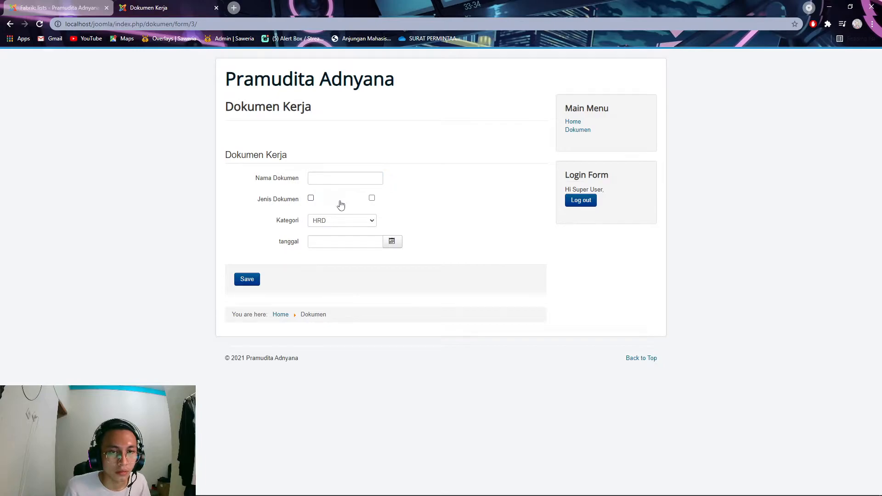
click(321, 180)
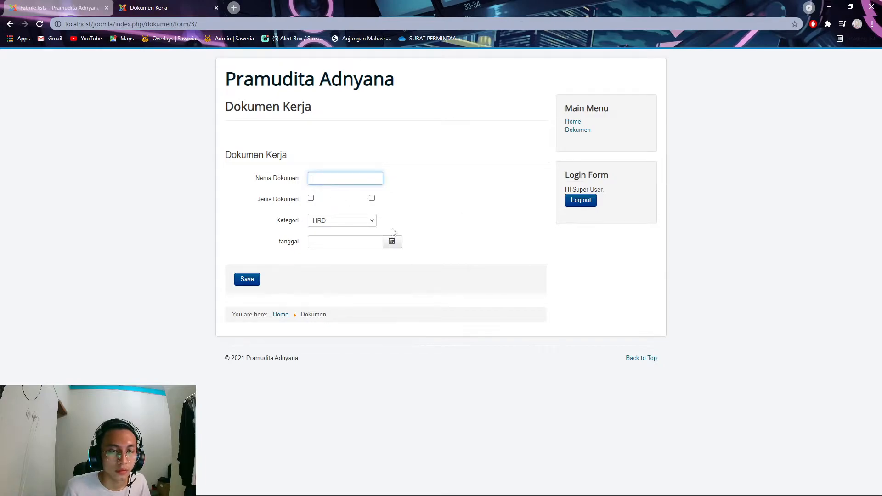
click(447, 241)
click(337, 179)
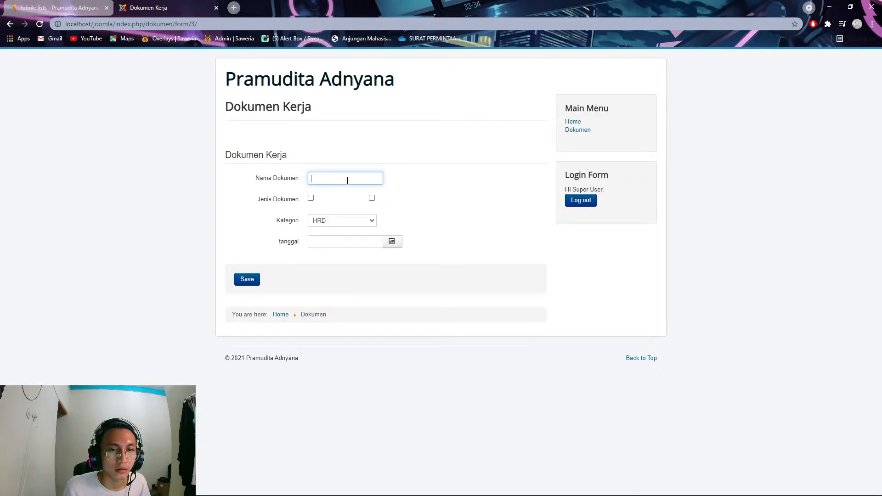
click(82, 6)
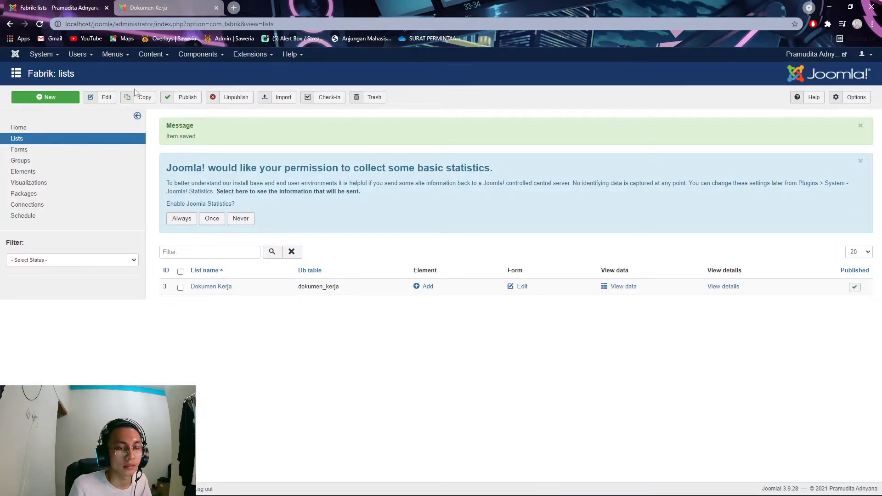
- Make Dokumen Masuk and Dokumen Keluar default choices in jenis_dokumen, then reload the front-end form
click(53, 172)
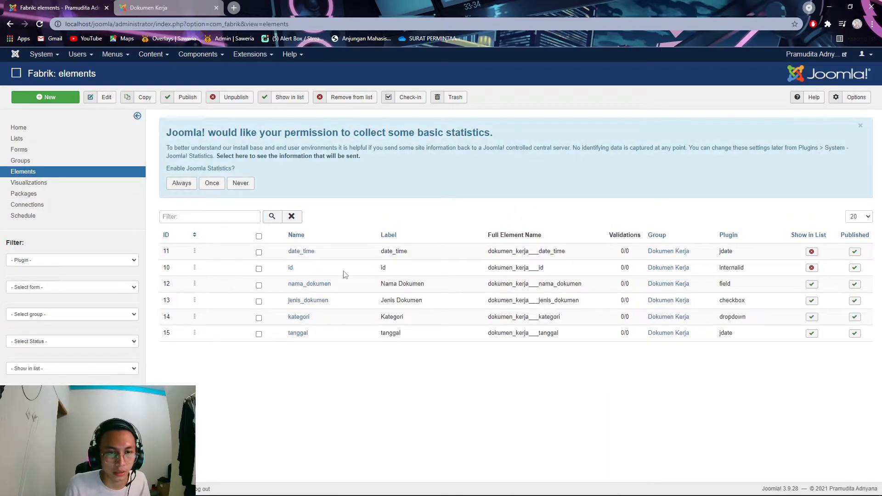
click(305, 301)
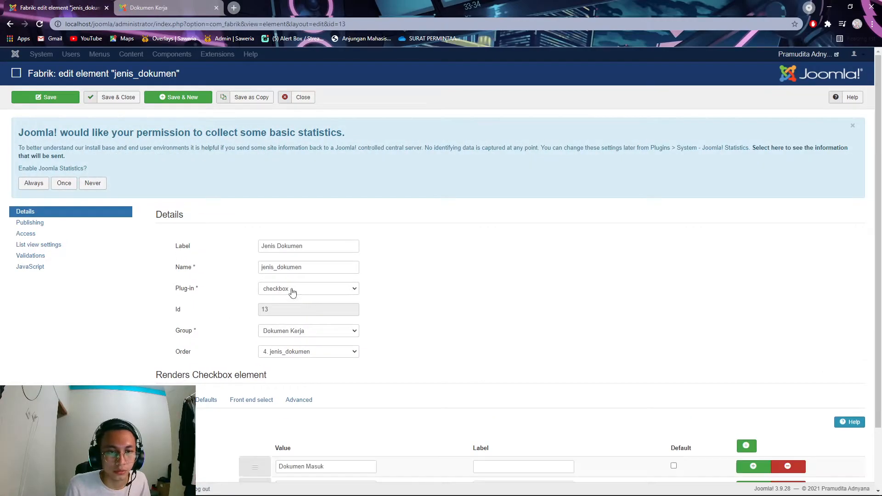
scroll(291, 293, down, 2)
click(673, 393)
click(673, 415)
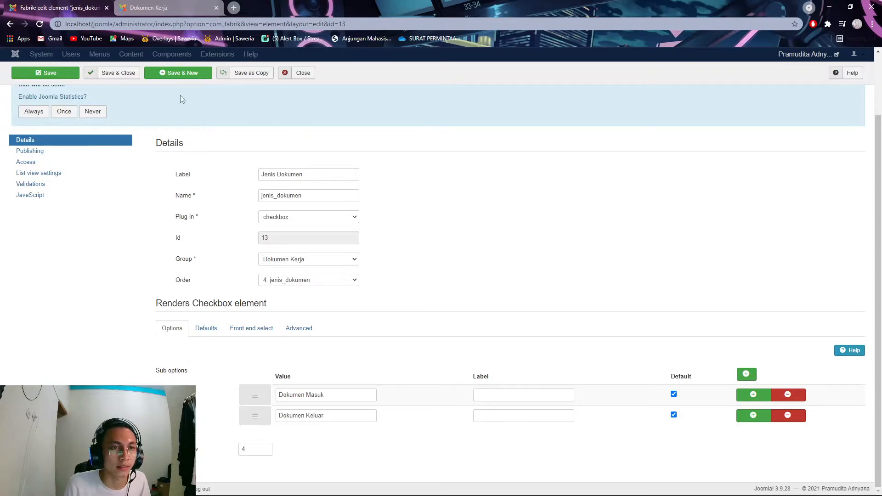
click(106, 73)
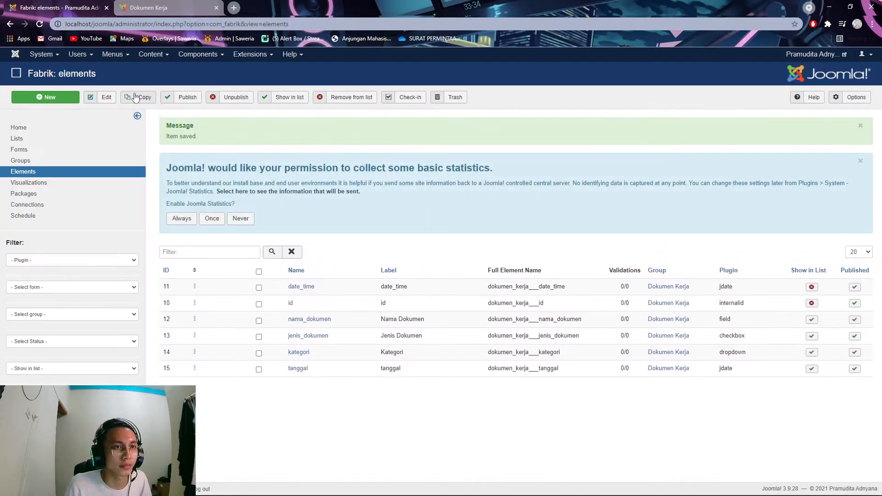
key(ctrl+Tab)
click(42, 26)
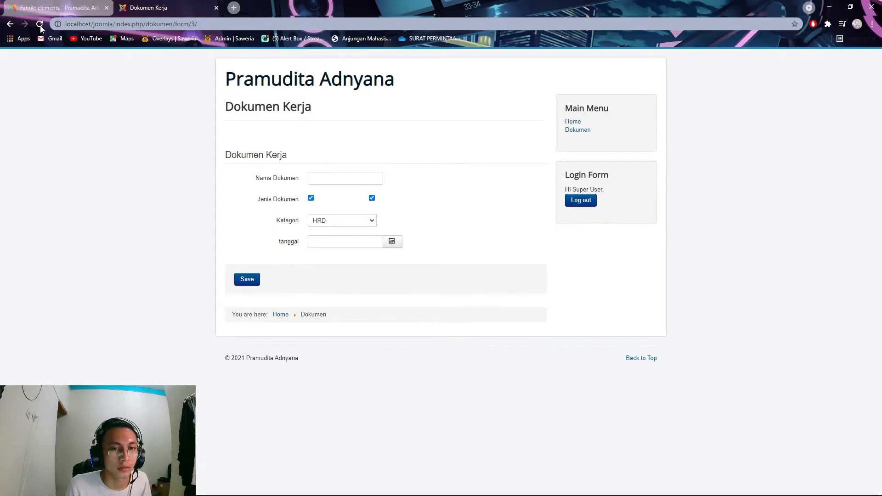
- Reopen jenis_dokumen and paste Dokumen Masuk into the first option's label
click(70, 6)
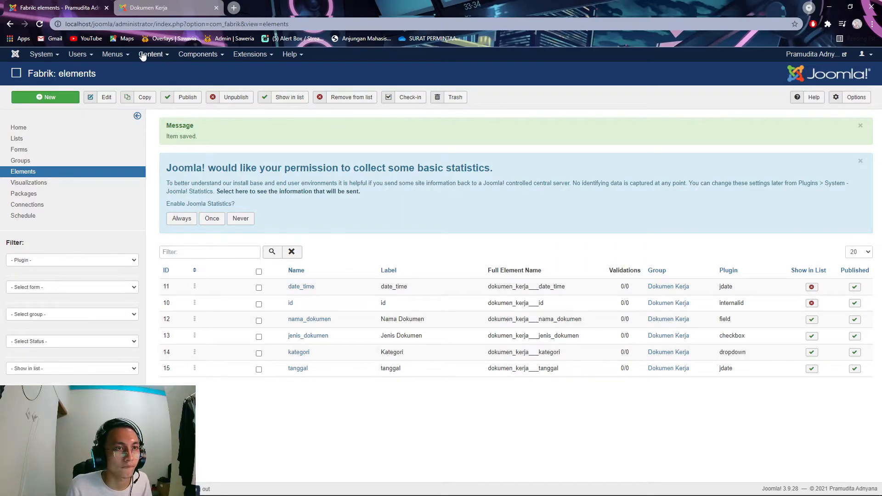
click(311, 336)
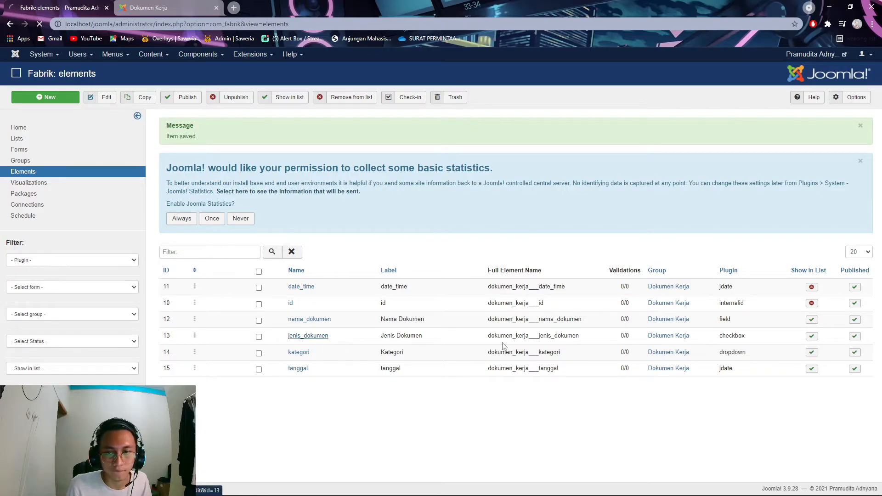
scroll(610, 376, down, 2)
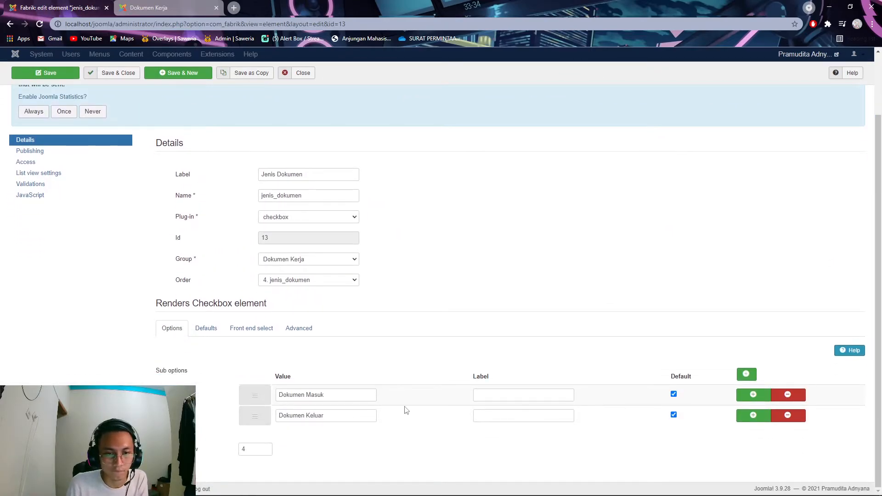
click(517, 398)
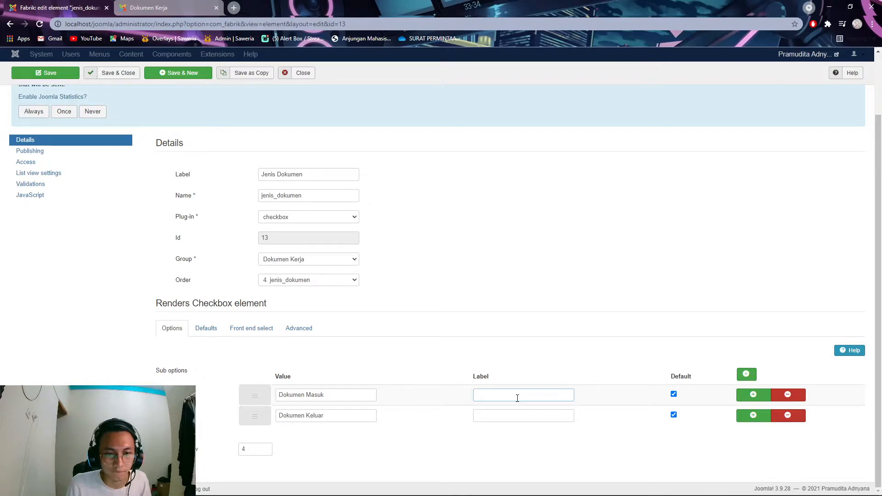
drag(339, 396, 246, 394)
key(ctrl+c)
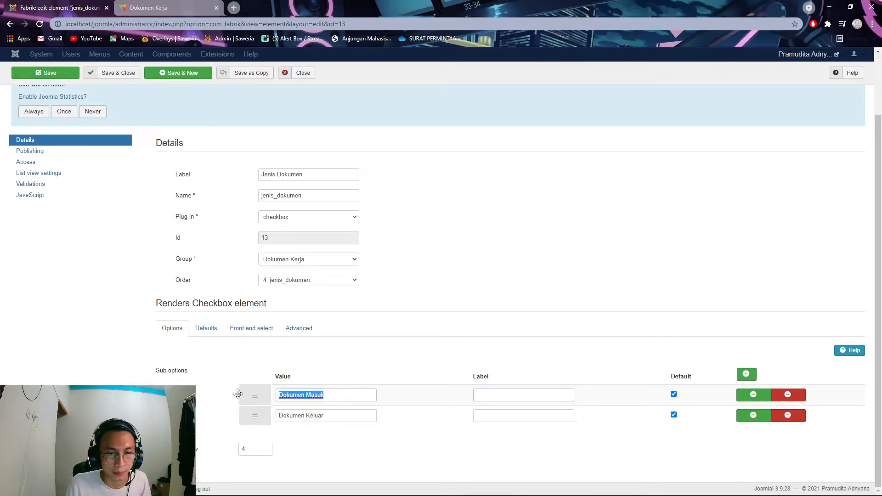
key(BackSpace)
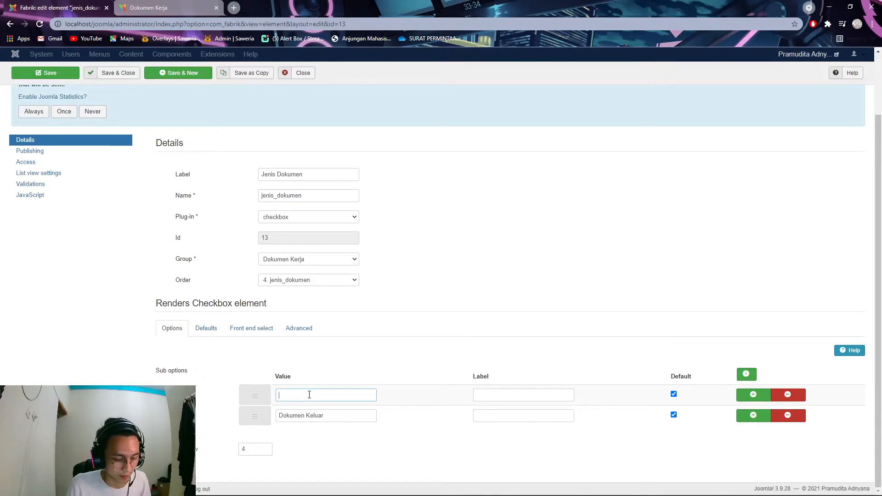
key(ctrl+z)
click(517, 393)
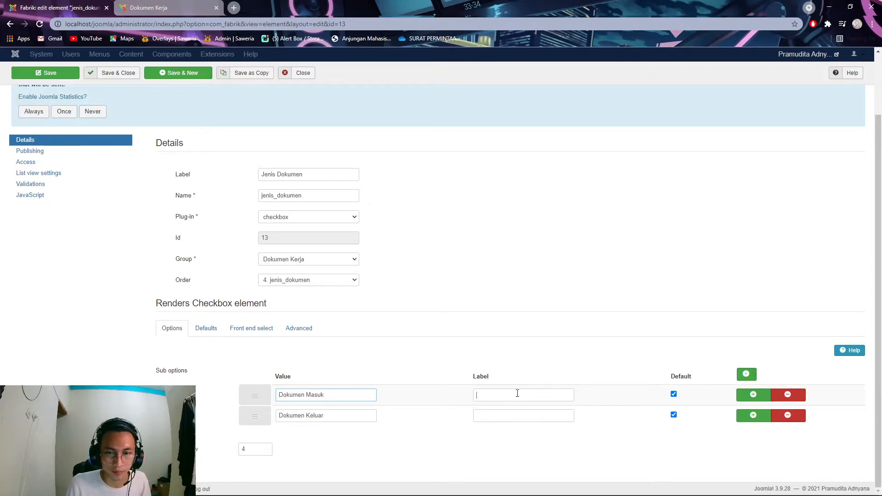
key(ctrl+v)
- Copy Dokumen Keluar into the second option's label, clear both Default boxes, and save & close
drag(339, 418, 248, 415)
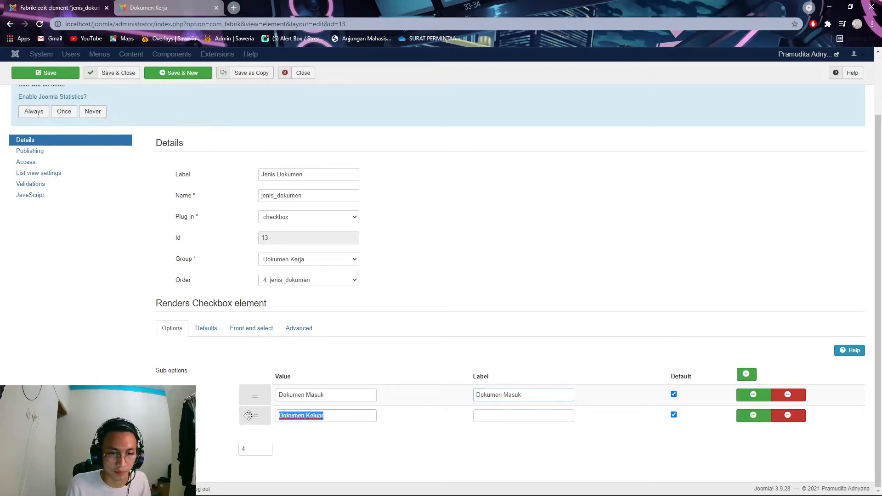
key(ctrl+c)
click(528, 416)
key(ctrl+v)
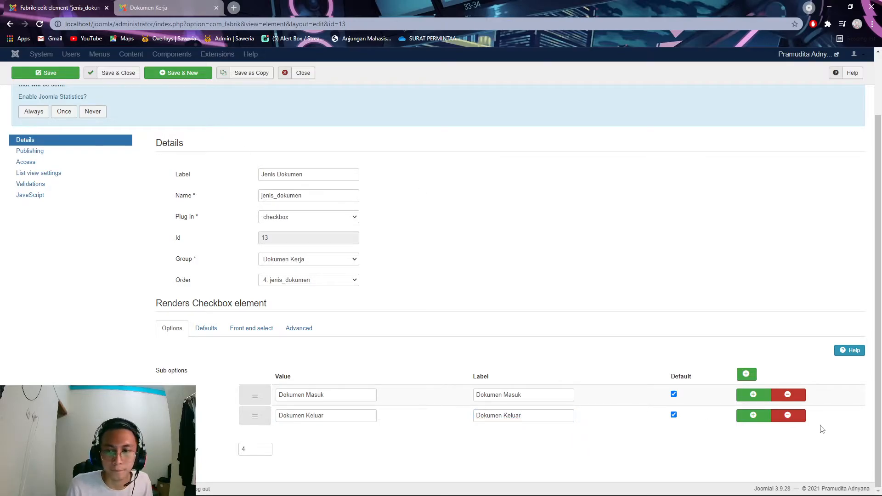
click(674, 415)
click(674, 394)
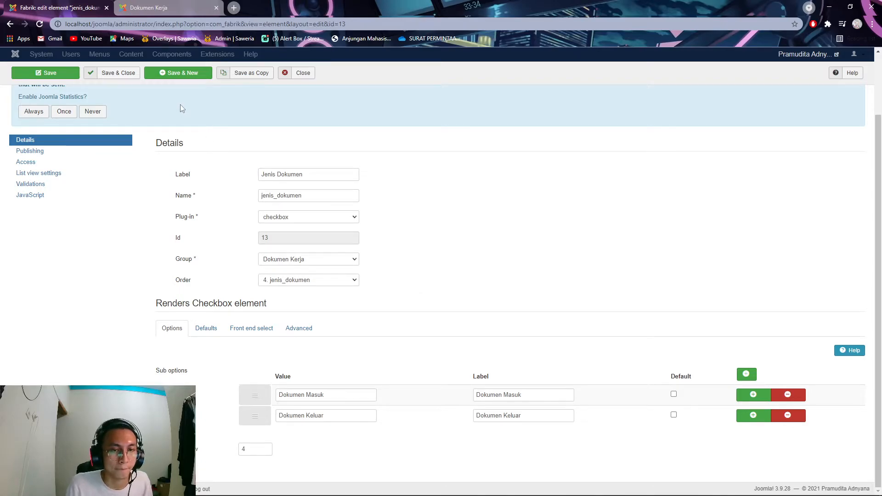
click(120, 73)
- Reload the front-end form, then recheck both option labels in the jenis_dokumen editor
key(ctrl+Tab)
click(39, 25)
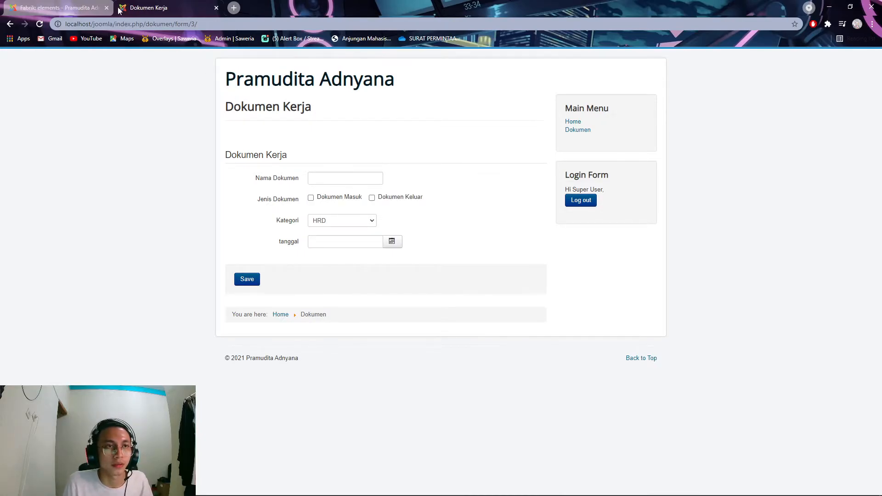
key(ctrl+Tab)
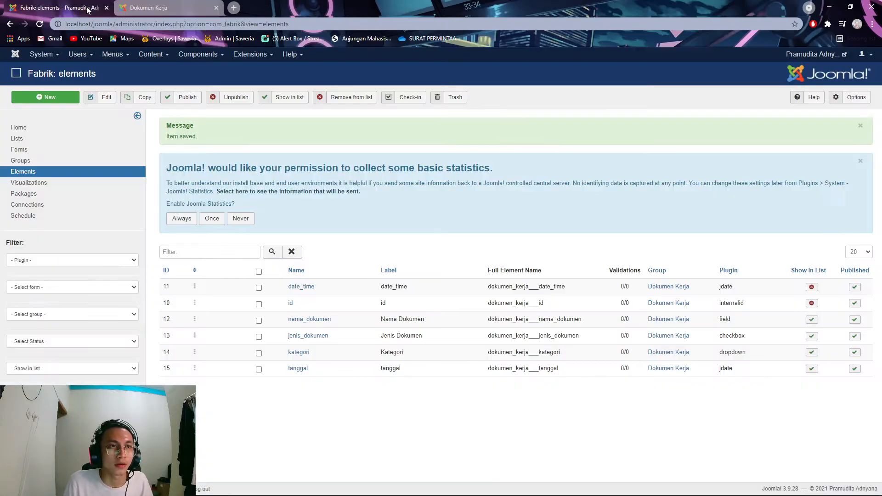
click(320, 336)
scroll(374, 405, down, 1)
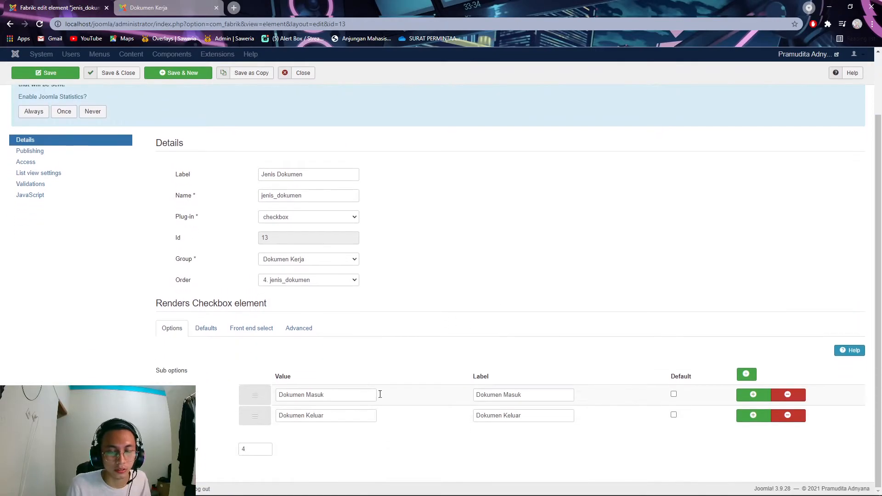
click(529, 392)
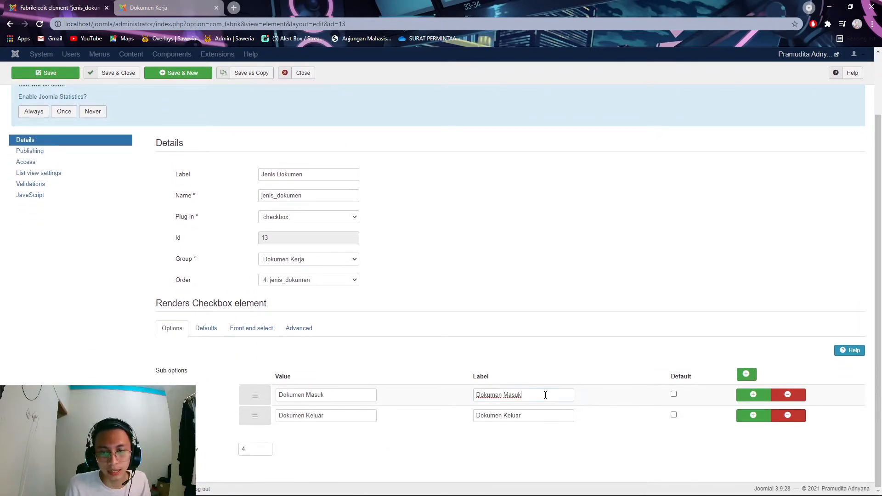
click(535, 415)
click(177, 9)
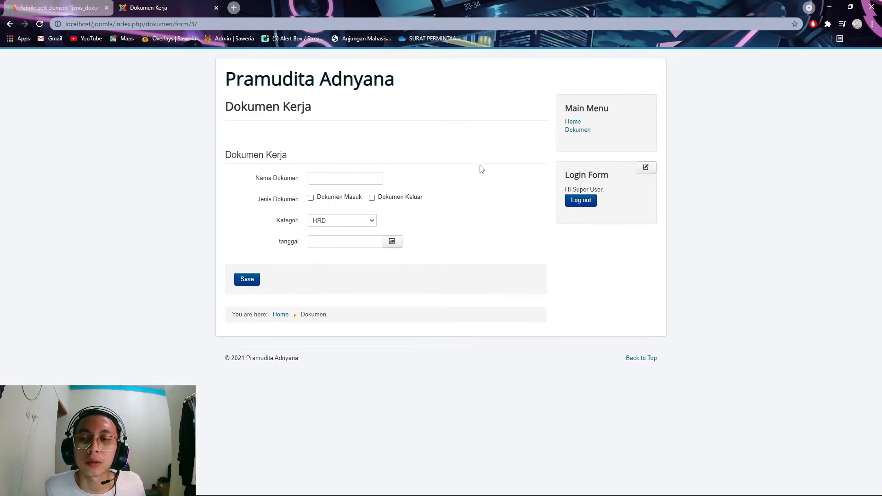
- Save record Baru 1 as Dokumen Masuk, category Keuangan, dated today 2021-11-01
click(360, 178)
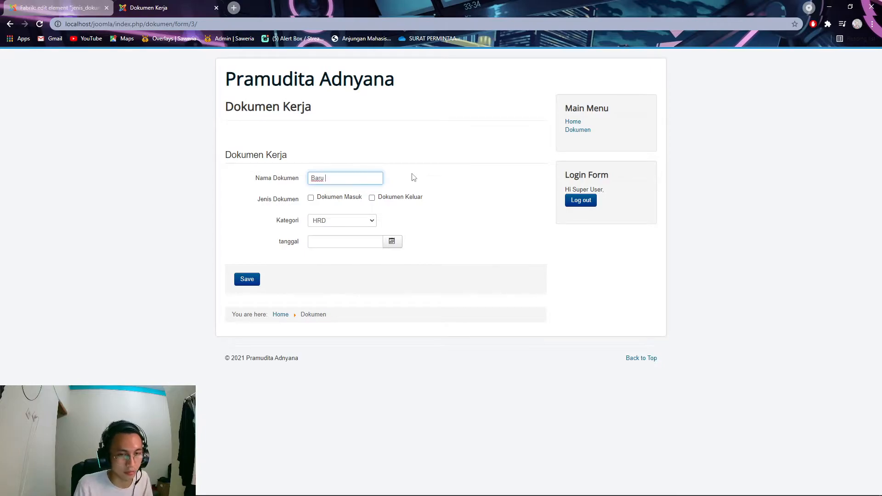
click(311, 201)
click(372, 221)
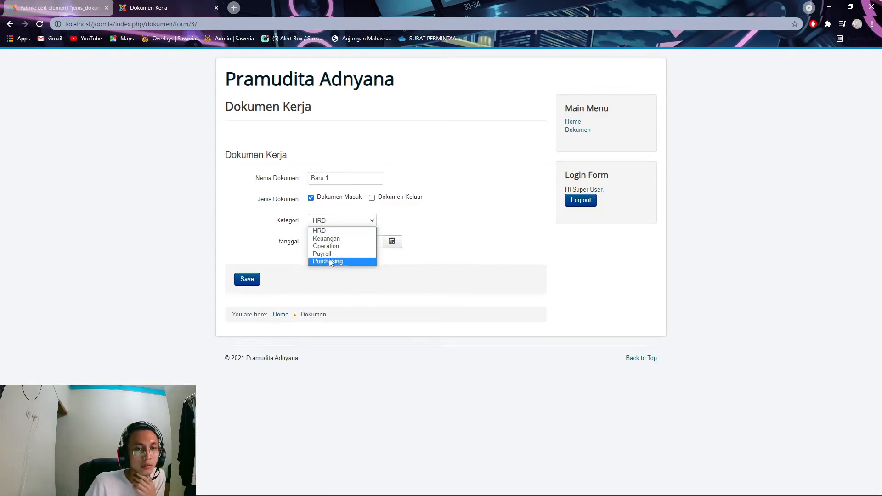
click(327, 238)
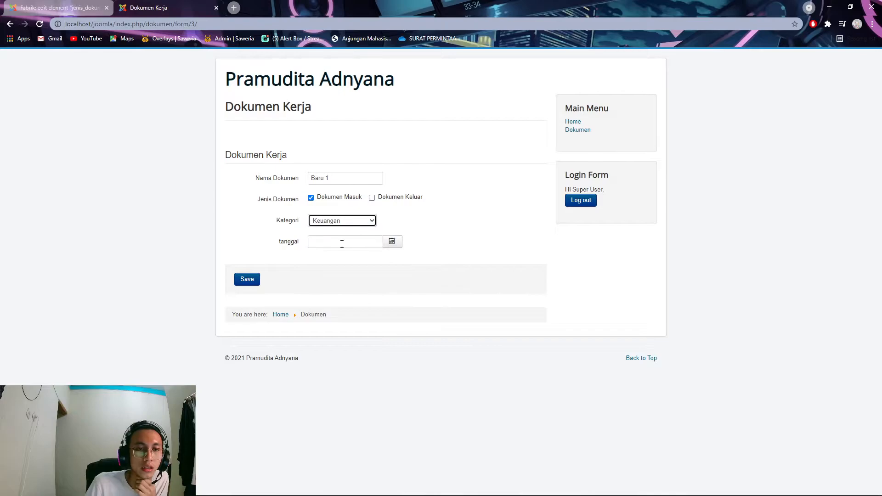
click(392, 242)
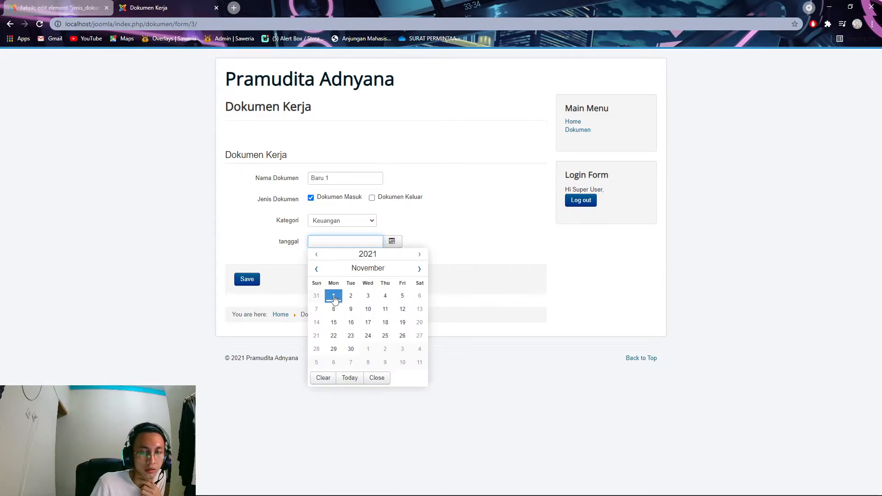
click(353, 377)
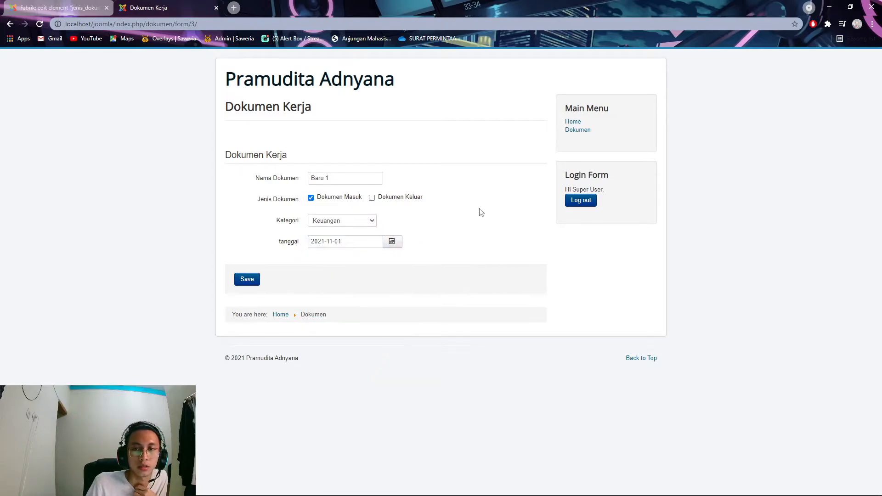
click(250, 284)
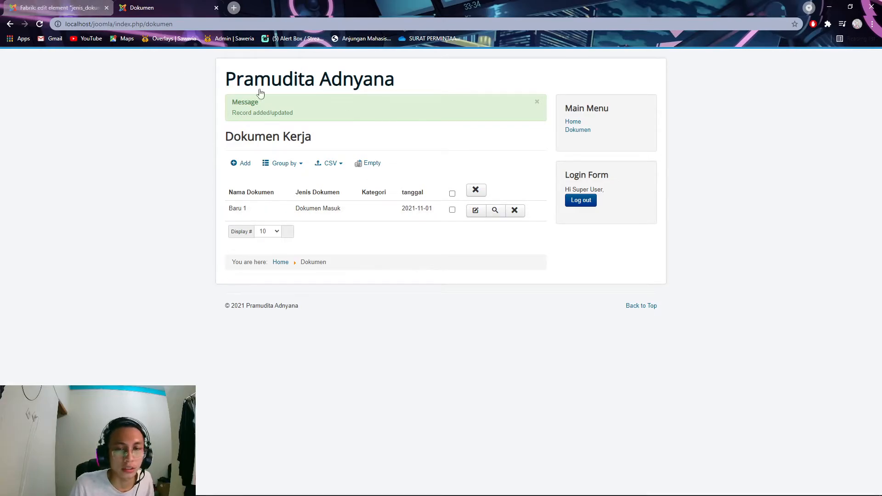
click(66, 10)
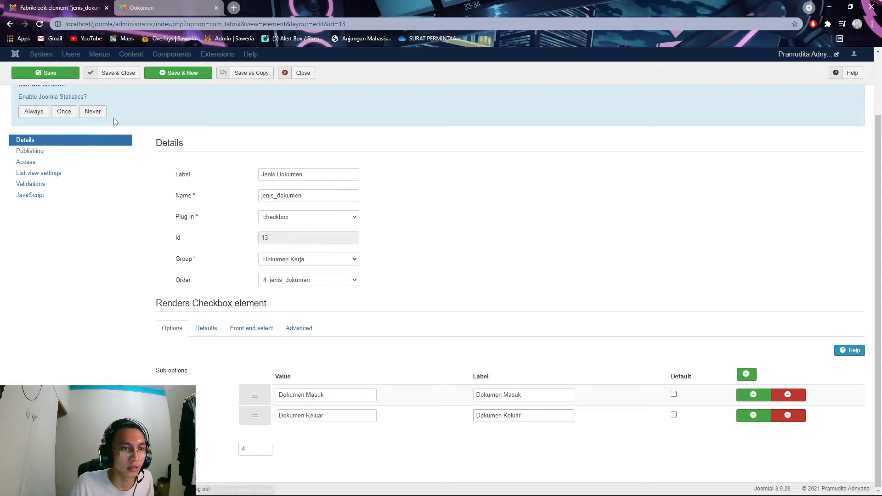
- Save & close jenis_dokumen, open kategori, and copy HRD and Keuangan into their labels
click(114, 79)
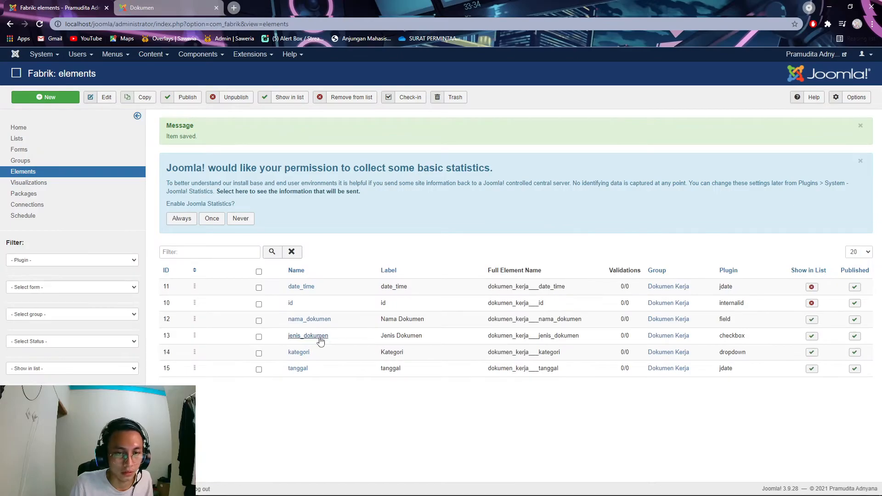
click(307, 352)
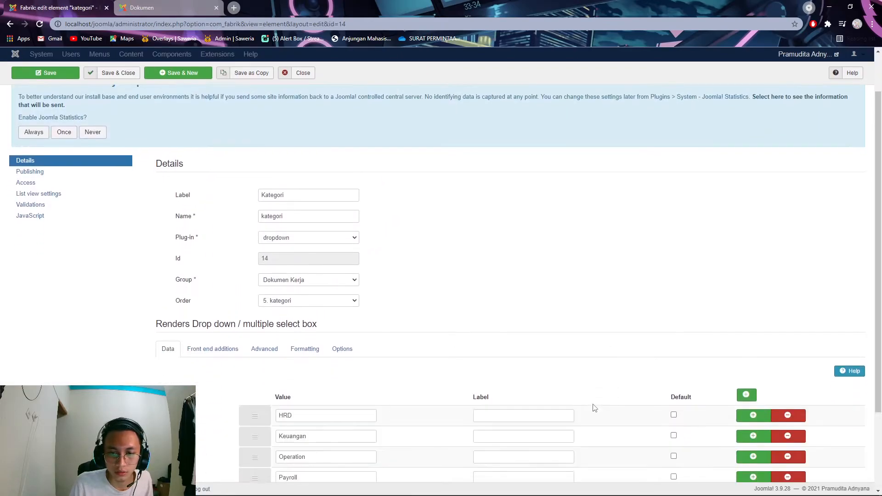
scroll(593, 400, down, 2)
double_click(288, 311)
key(ctrl+c)
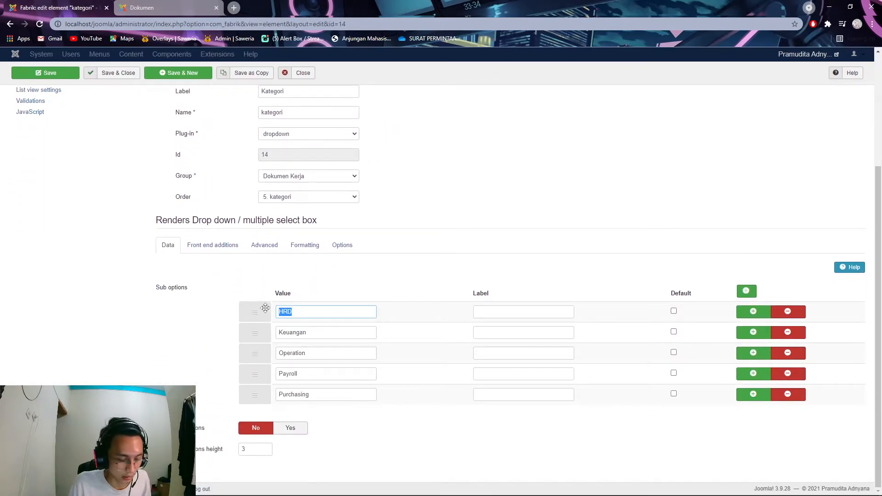
click(493, 314)
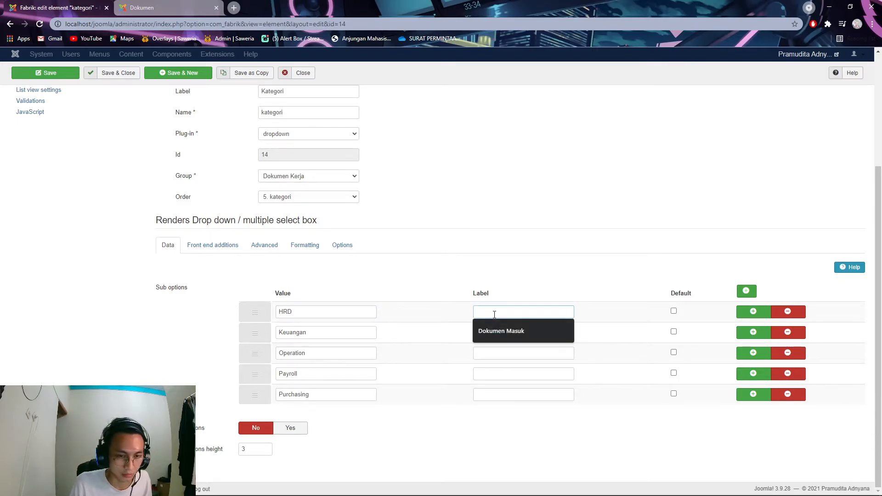
key(ctrl+v)
double_click(338, 332)
key(ctrl+c)
click(490, 336)
key(ctrl+v)
- Copy Operation, Payroll and Purchasing into their labels and save & close the kategori element
double_click(294, 352)
key(ctrl+c)
click(497, 353)
key(ctrl+v)
double_click(289, 373)
key(ctrl+c)
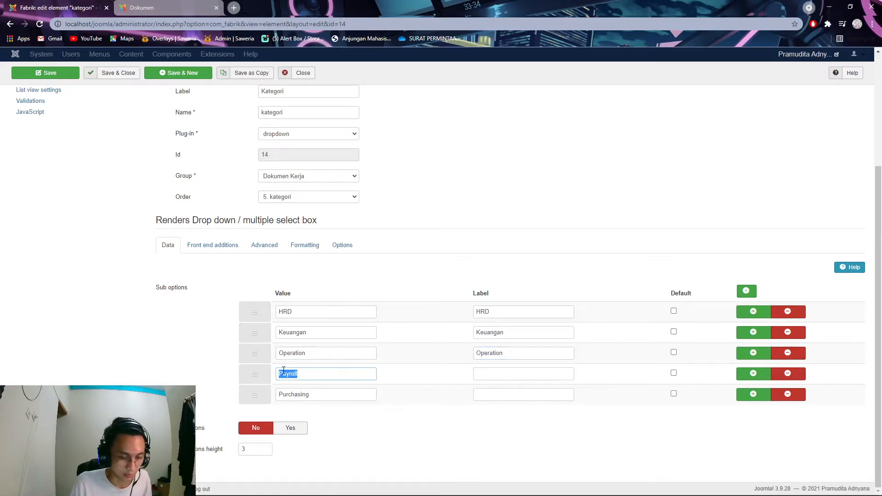
click(498, 374)
key(ctrl+v)
double_click(304, 394)
key(ctrl+c)
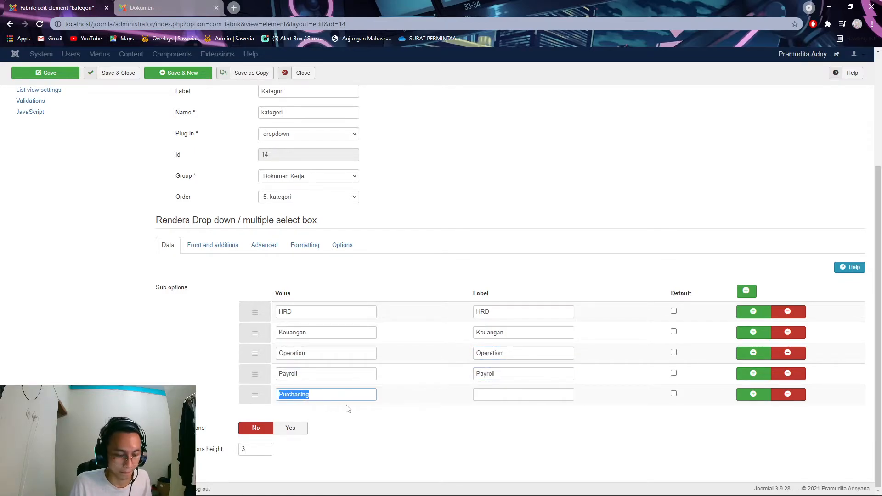
click(528, 395)
key(ctrl+v)
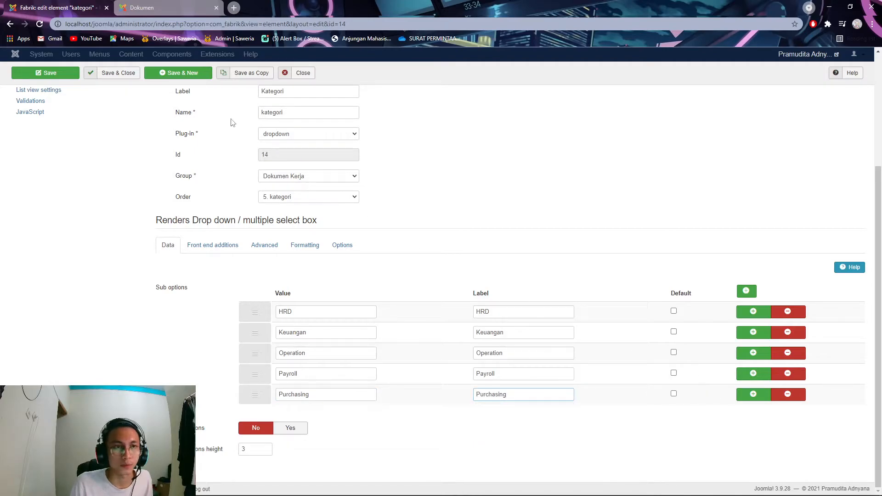
click(117, 74)
click(140, 10)
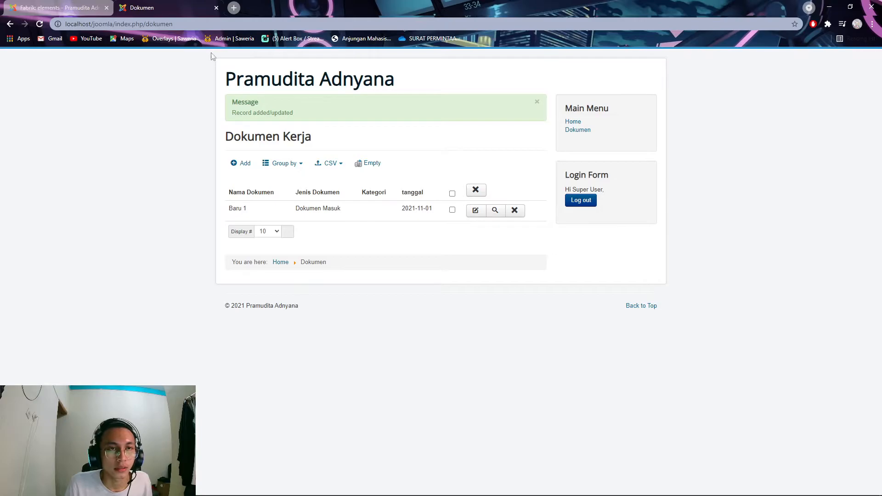
- Reload the list and add record Baru 2: Dokumen Masuk, Keuangan, dated in an earlier month
click(42, 25)
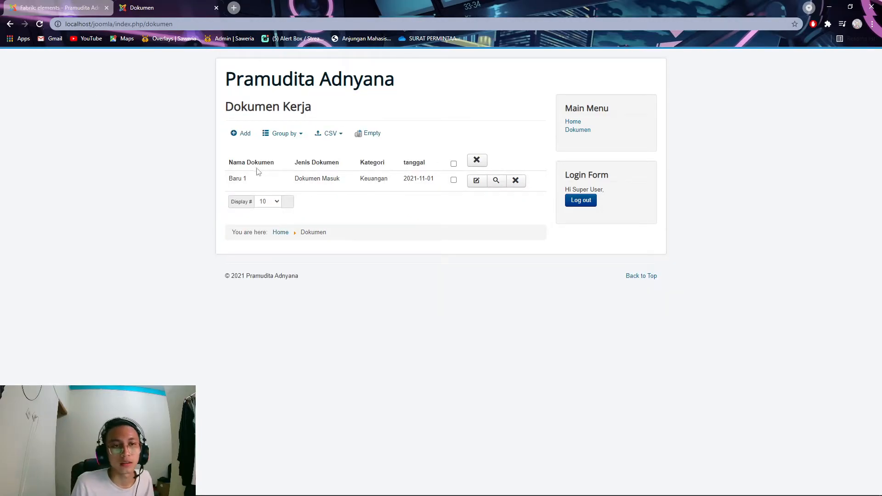
click(245, 133)
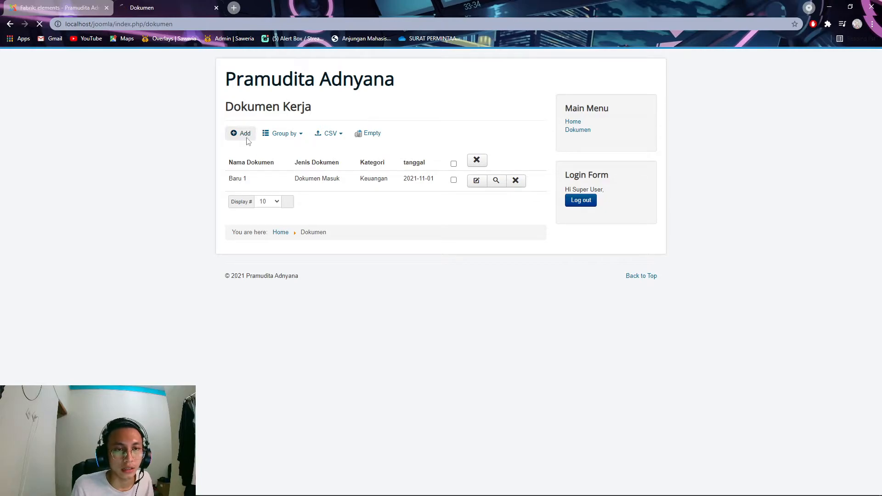
click(331, 179)
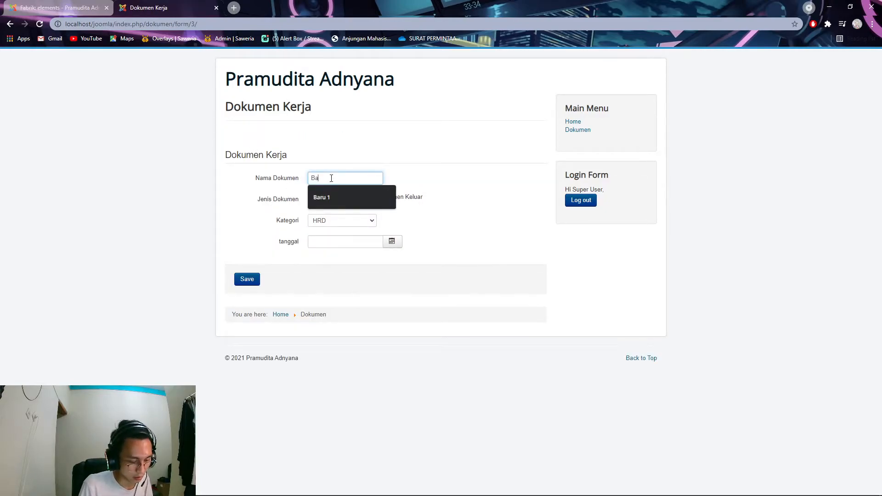
text(Baru 2)
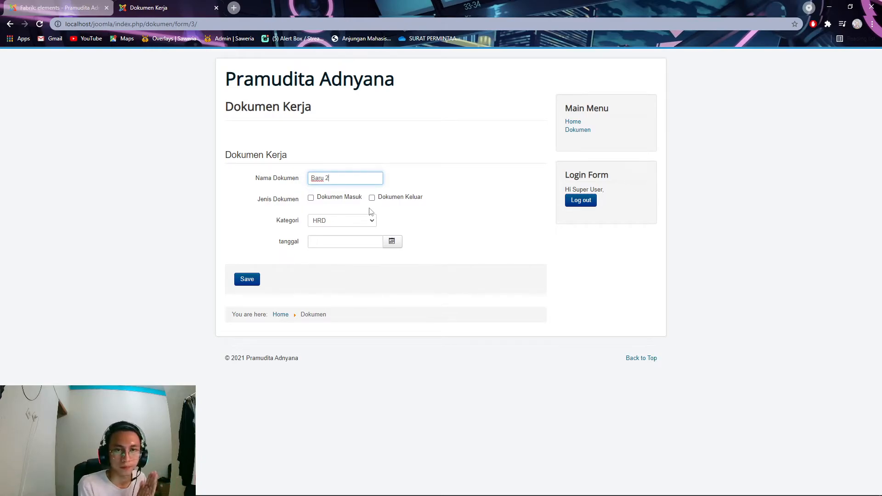
click(311, 198)
click(342, 220)
click(345, 242)
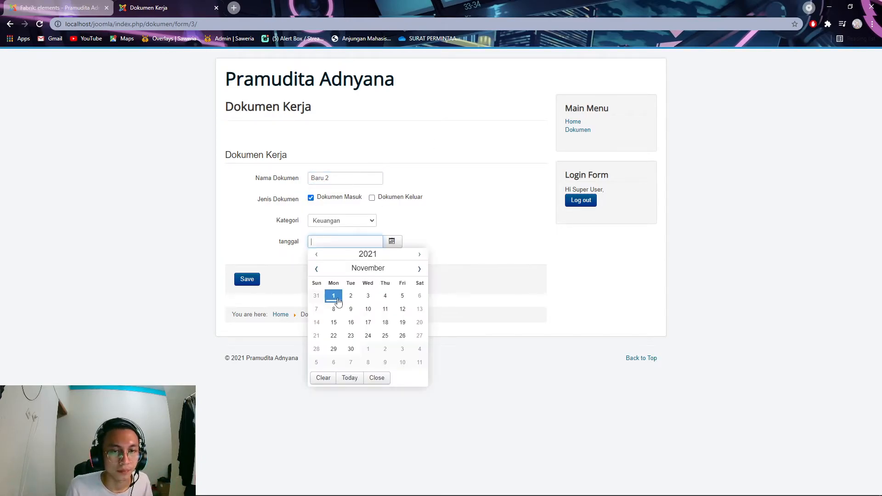
click(317, 270)
click(317, 270)
click(317, 270)
click(316, 270)
click(354, 310)
click(248, 280)
- Add record Baru 3: Dokumen Masuk, Purchasing, dated the 10th
click(323, 181)
text(Bari)
key(BackSpace)
text(u 3)
click(311, 198)
click(341, 221)
click(340, 245)
click(345, 242)
click(398, 312)
click(247, 280)
- Add record Baru 4: Dokumen Masuk, Payroll, dated 2021-10-21
click(244, 161)
click(331, 179)
text(Baru 4)
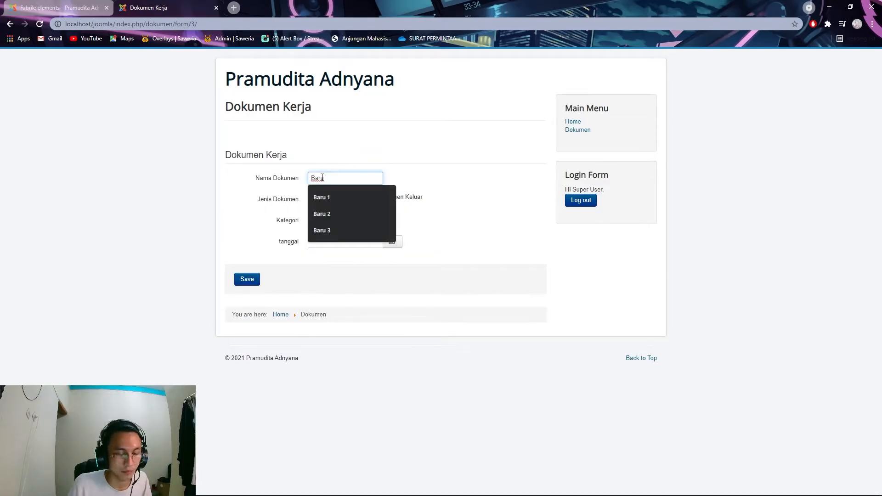
click(311, 198)
click(341, 220)
click(322, 254)
click(335, 242)
click(394, 351)
click(247, 279)
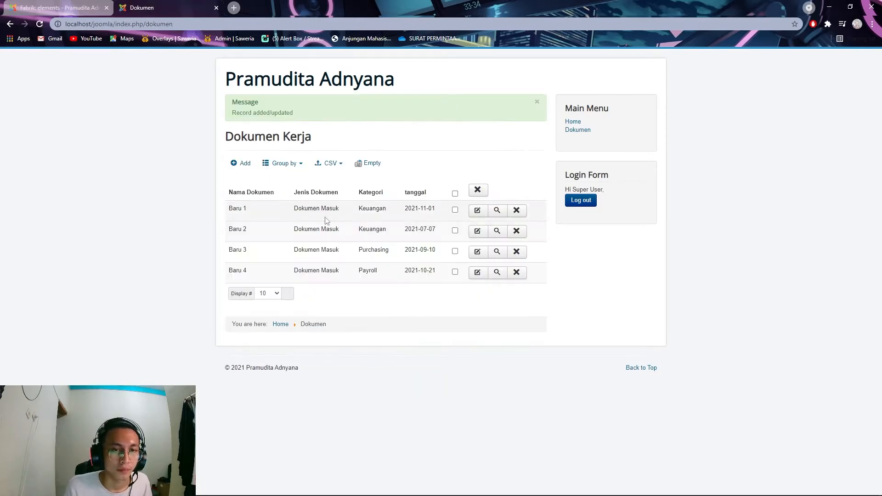
- Add record Baru 5: Dokumen Masuk, Payroll, dated 7 September 2021
click(244, 164)
click(331, 178)
text(Baru 5)
click(311, 198)
click(342, 221)
click(336, 255)
click(342, 242)
click(316, 269)
click(316, 269)
click(350, 308)
click(250, 283)
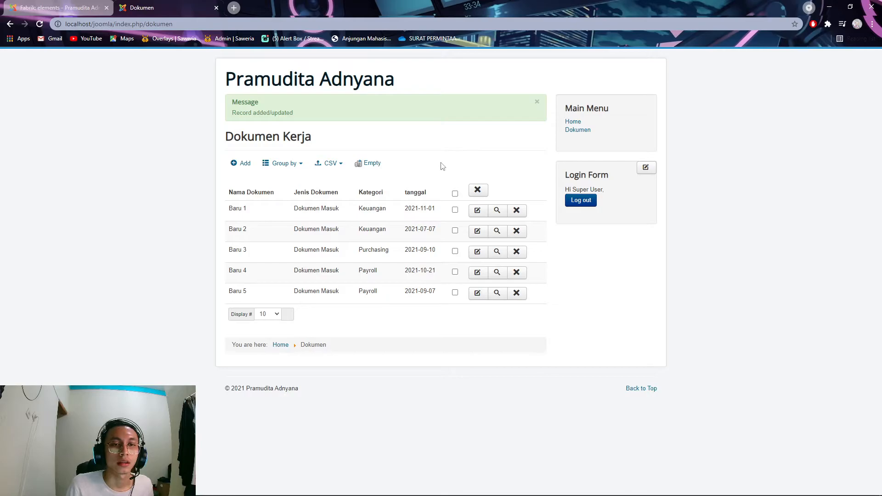
- Return to the back-end Fabrik elements page listing the Dokumen Kerja elements
click(84, 12)
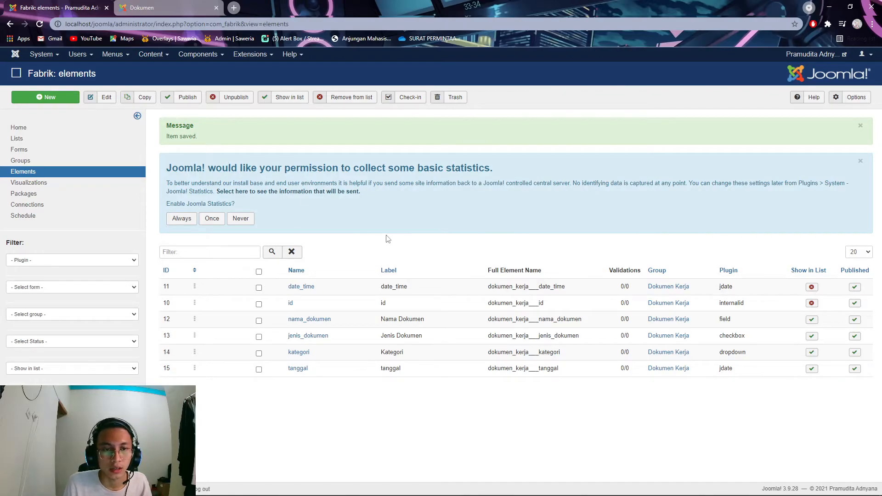
- Create a new Fabrik list labelled 'Data User' and save it with the default content type
click(46, 140)
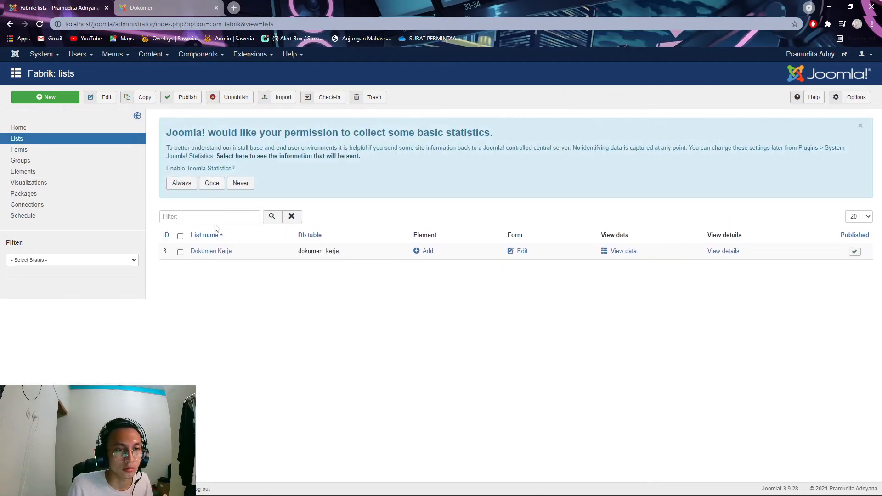
click(51, 97)
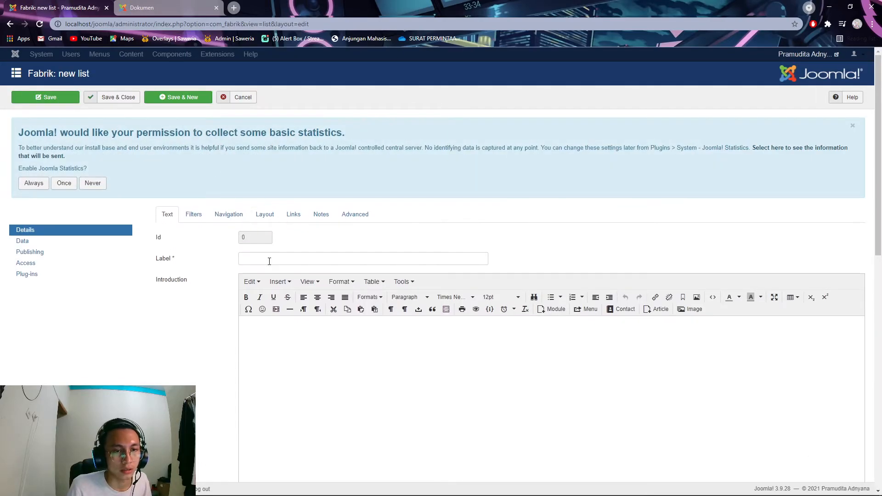
click(269, 261)
text(D)
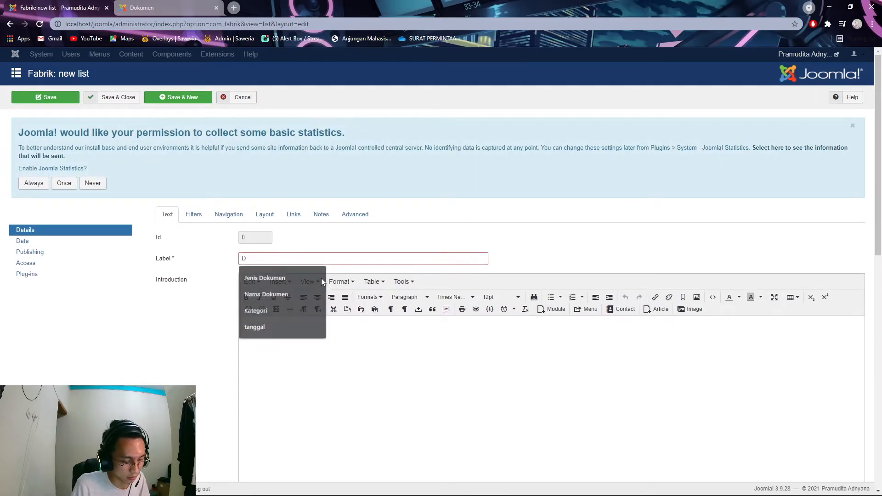
text(ata User)
click(46, 97)
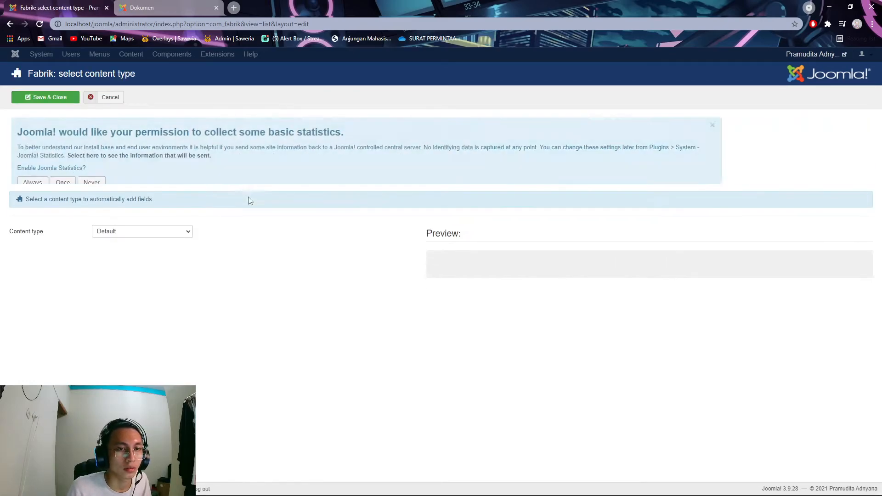
click(50, 99)
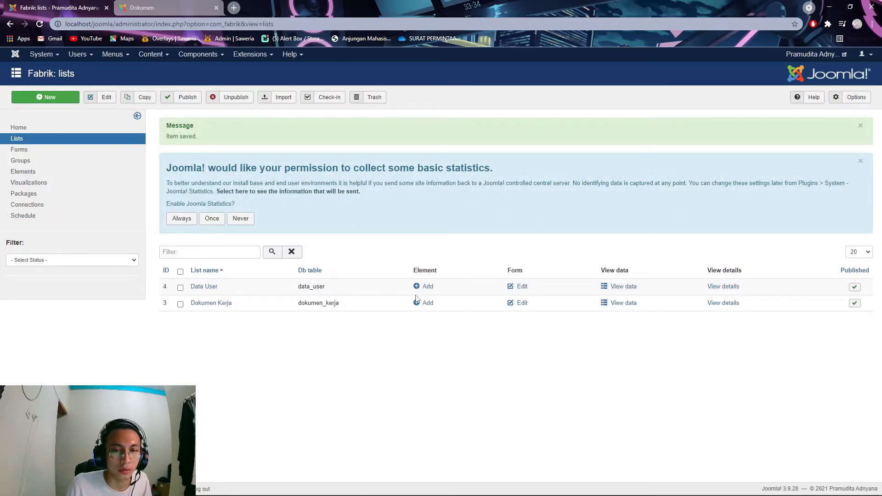
click(425, 287)
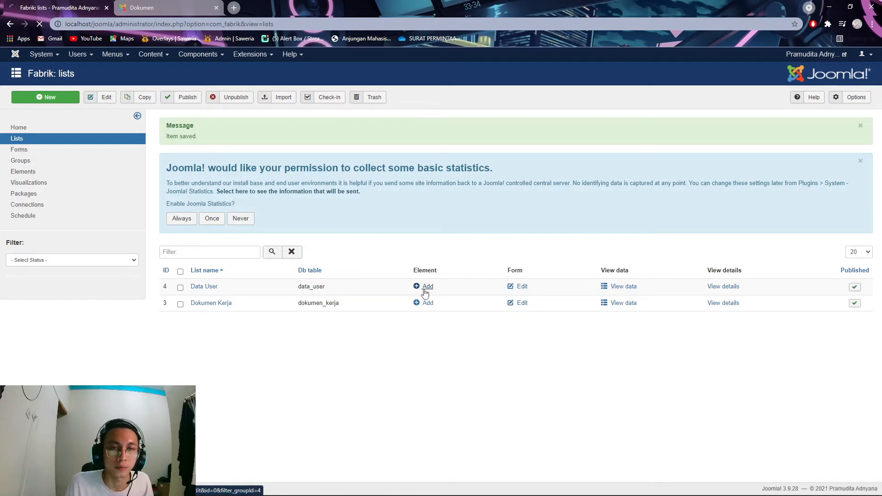
- Add a field element labelled 'Nama User' (nama_user) to Data User and save & new
click(288, 247)
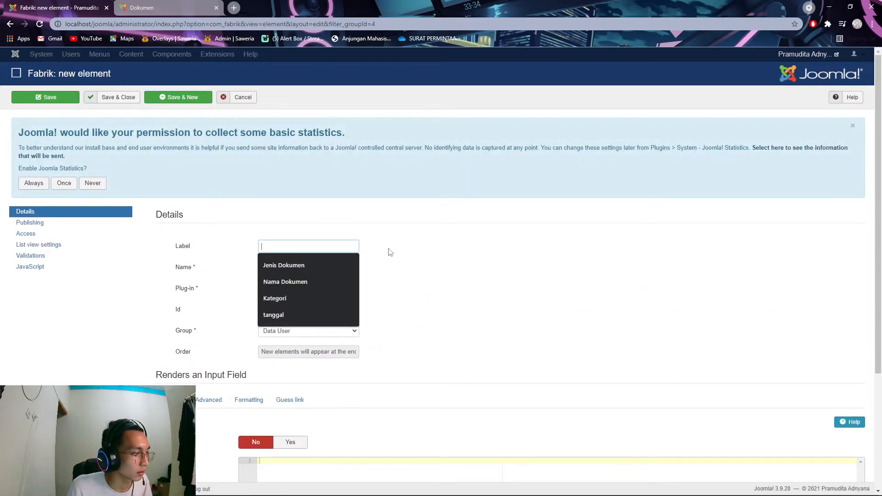
click(192, 488)
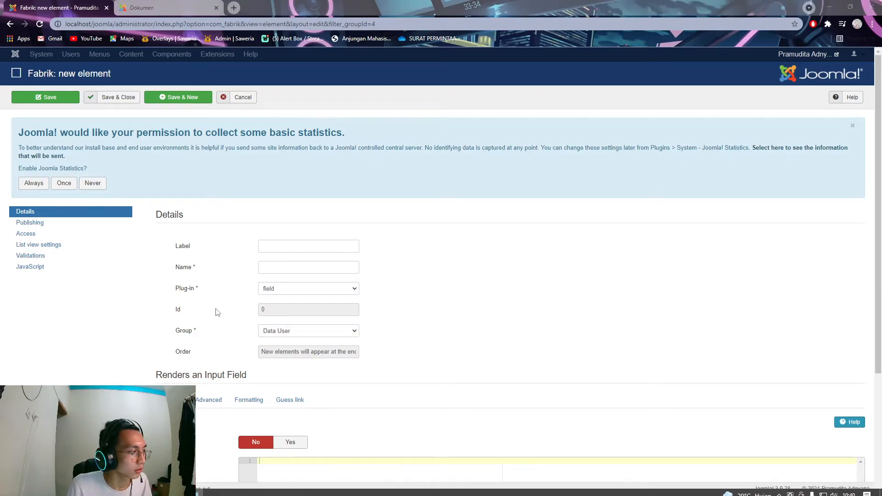
click(312, 249)
text(Nama User)
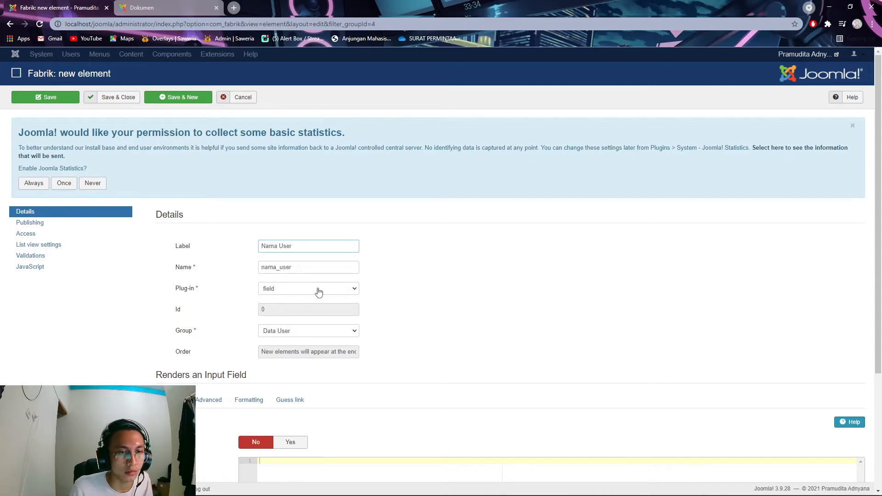
click(147, 102)
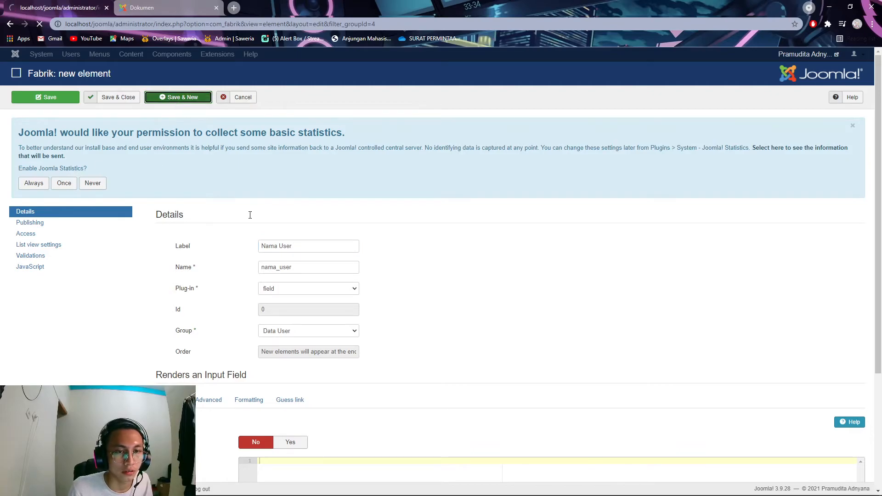
- Enter label 'Nomor Induk Pegawai', review the plug-in and advanced options, and save & new
click(302, 283)
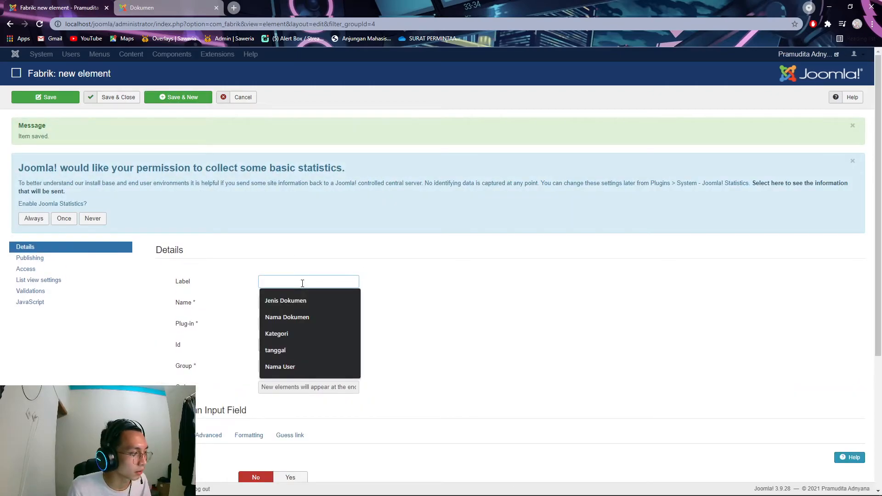
text(No)
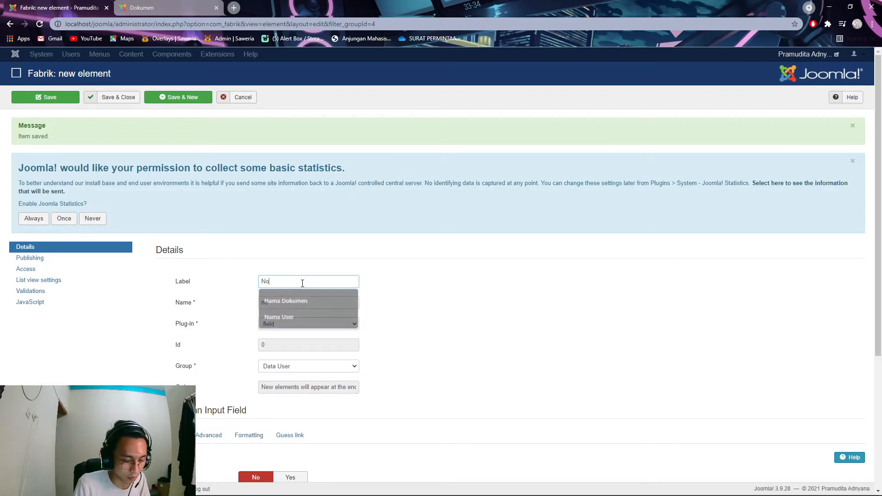
text(mor Induk Pegawai)
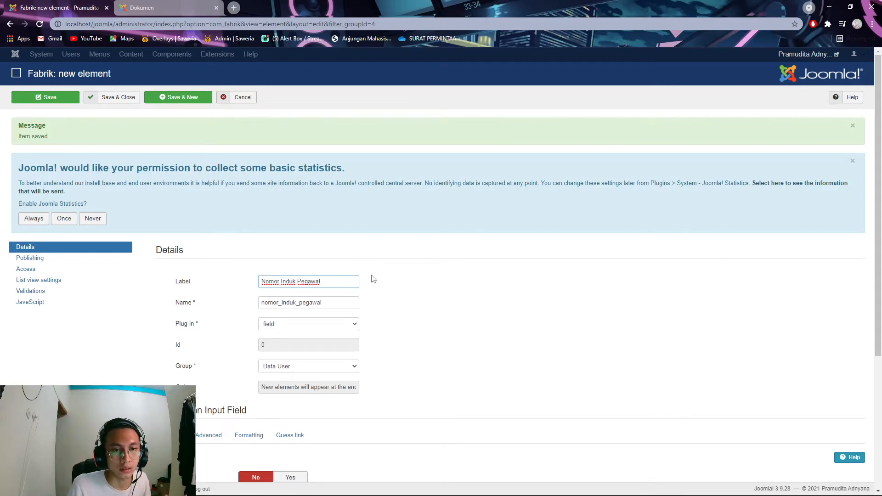
click(350, 328)
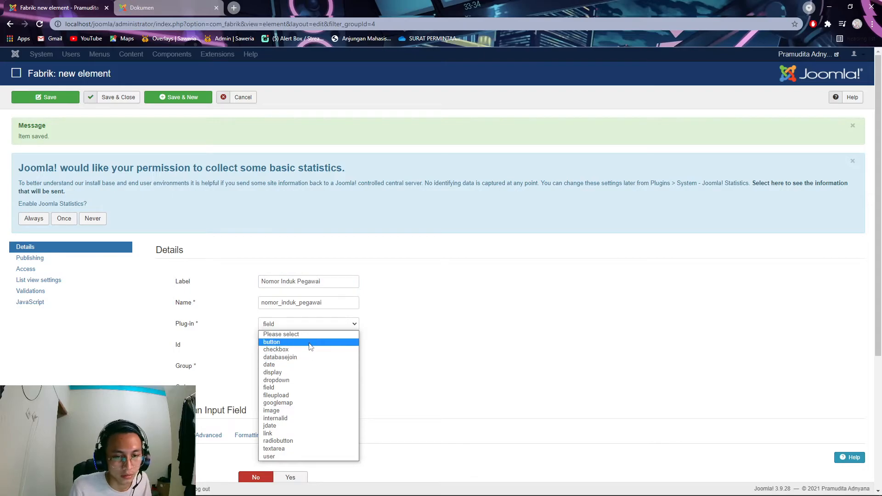
scroll(322, 377, down, 4)
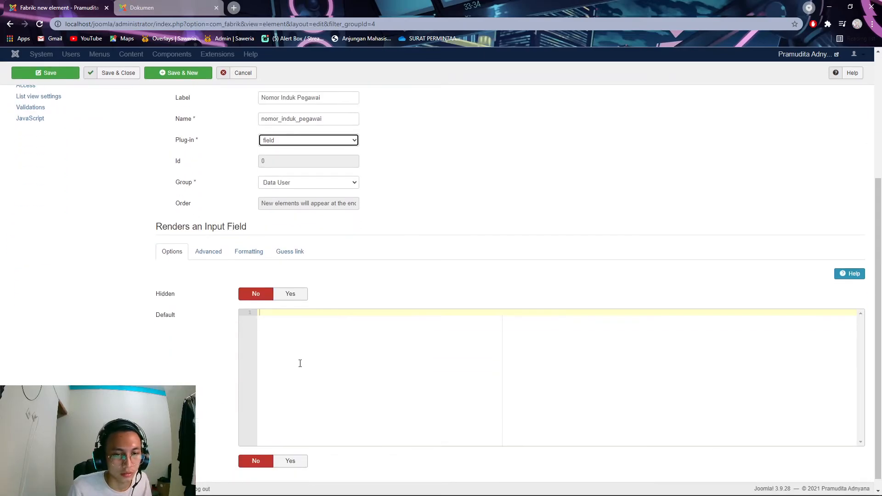
scroll(299, 367, up, 1)
click(210, 298)
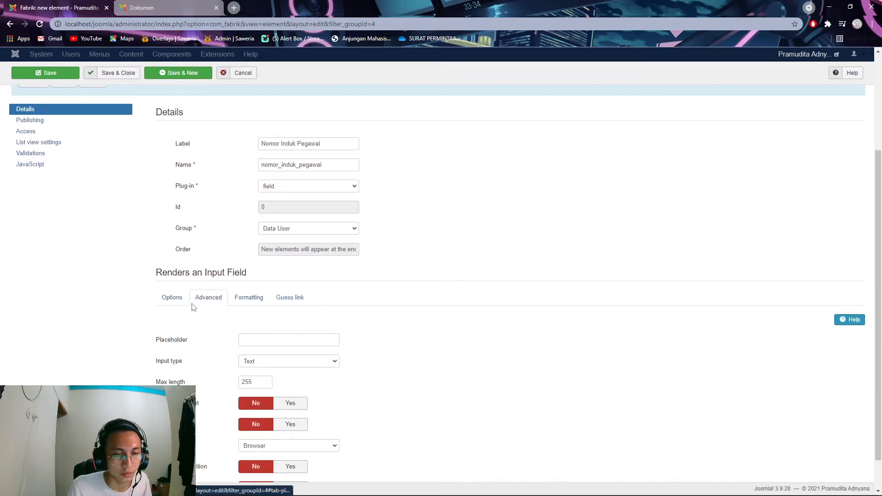
scroll(342, 314, up, 3)
scroll(227, 412, down, 1)
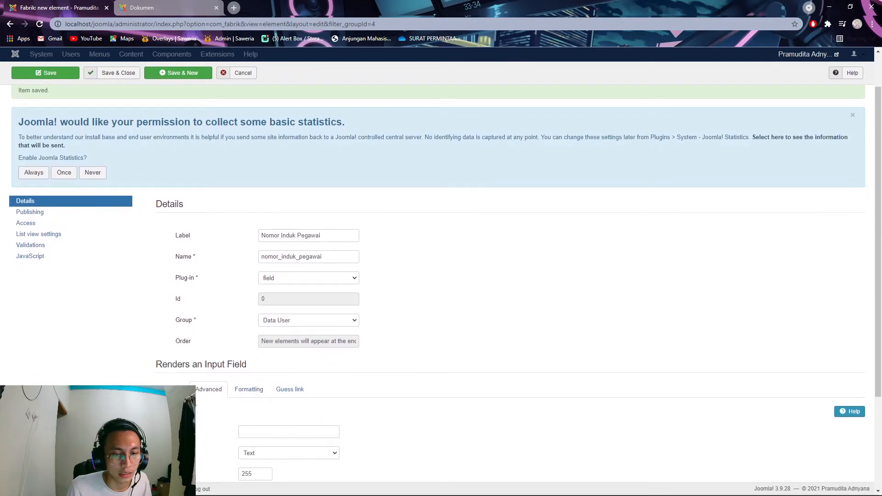
click(172, 390)
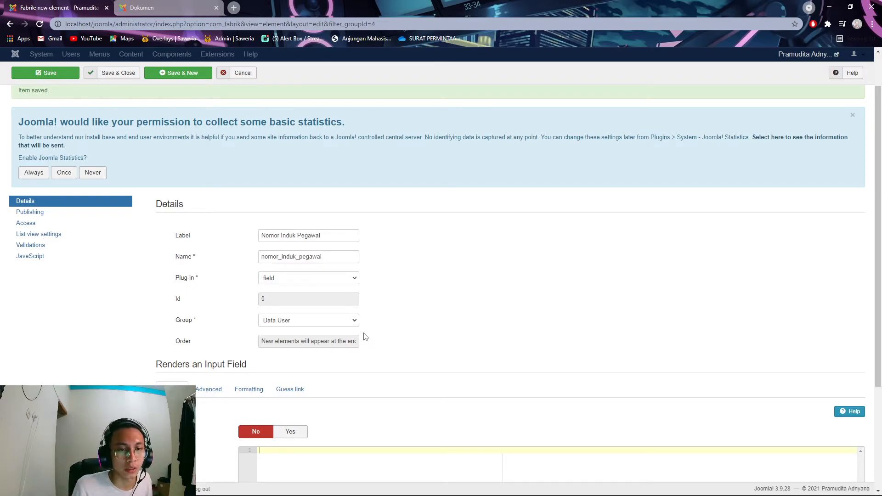
click(183, 74)
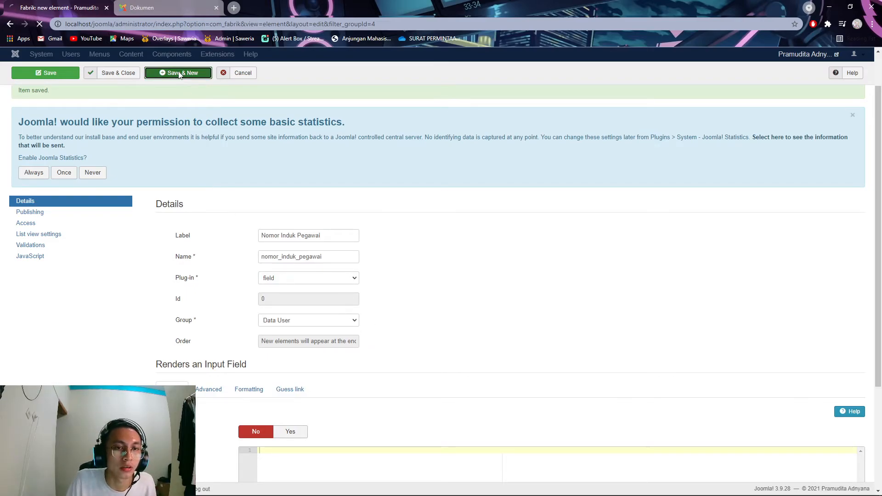
- Create a field element labelled 'Alamat' and save it, starting a new element
click(300, 283)
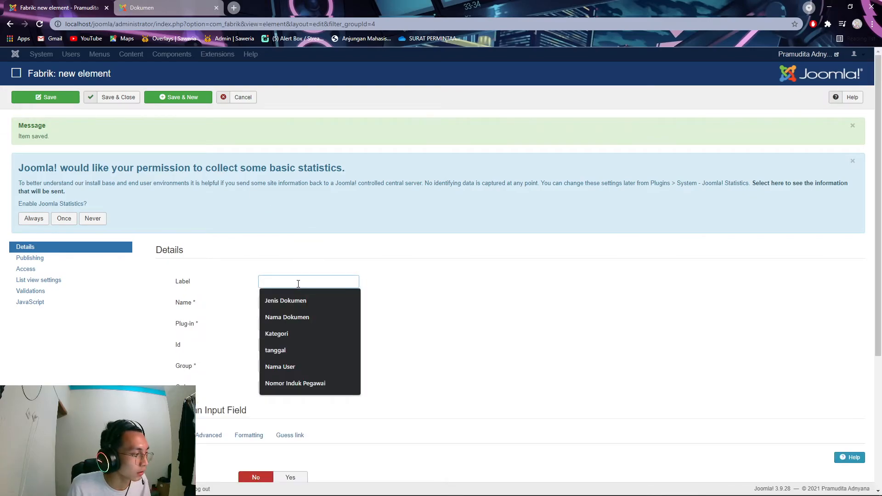
text(Alamat)
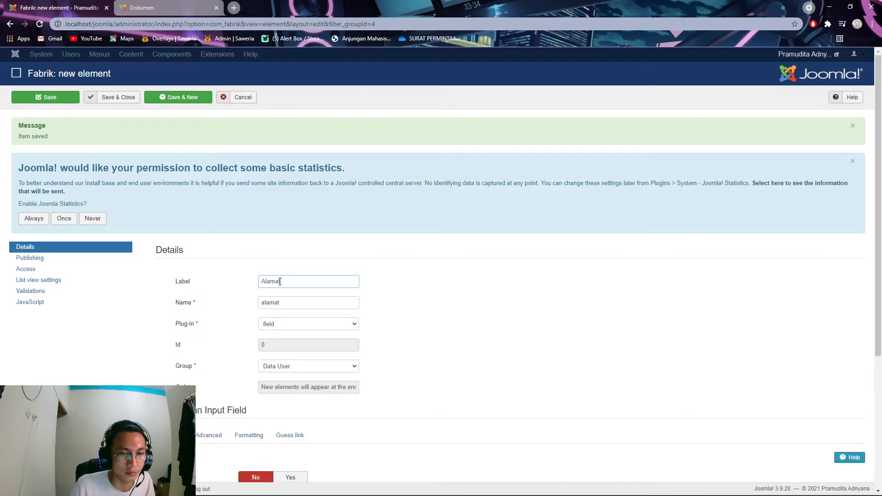
click(306, 326)
click(307, 325)
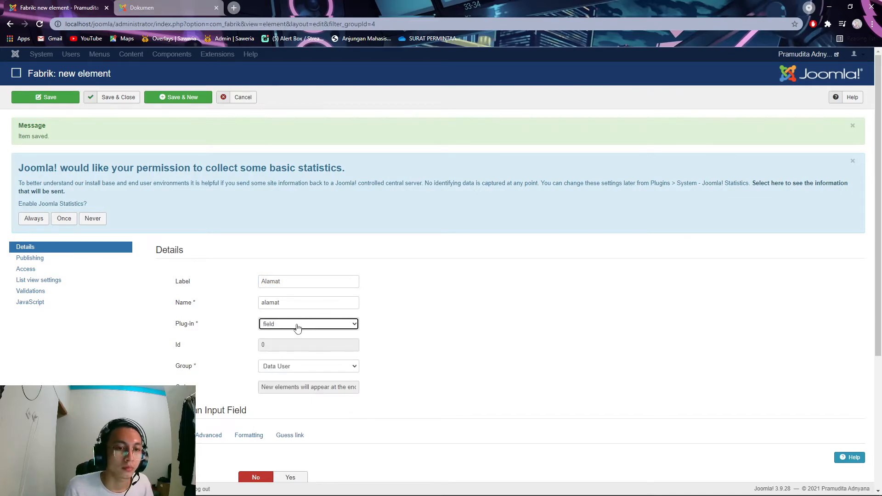
click(169, 98)
- Create a 'No Hp' field element with Number input type and save it
click(292, 281)
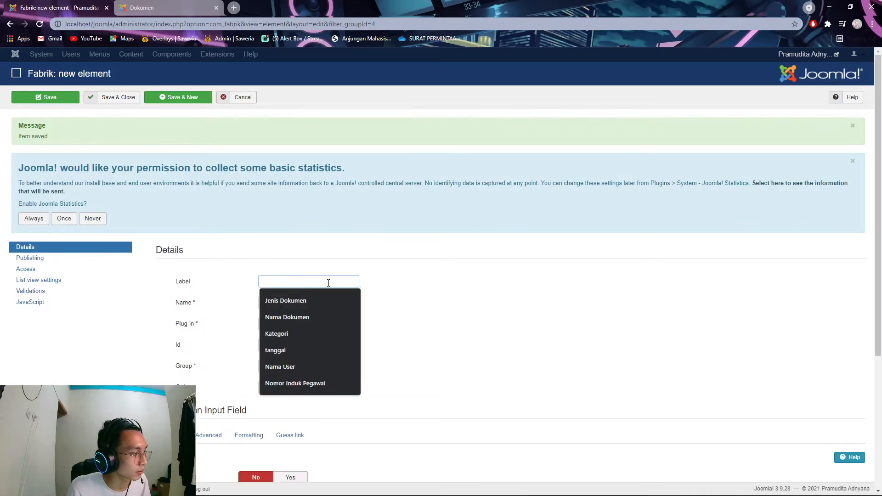
text(No Hp)
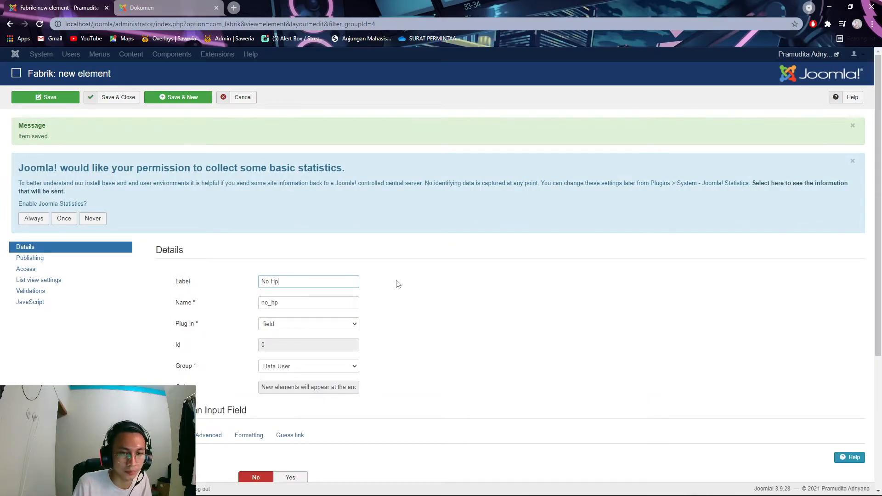
scroll(331, 371, down, 4)
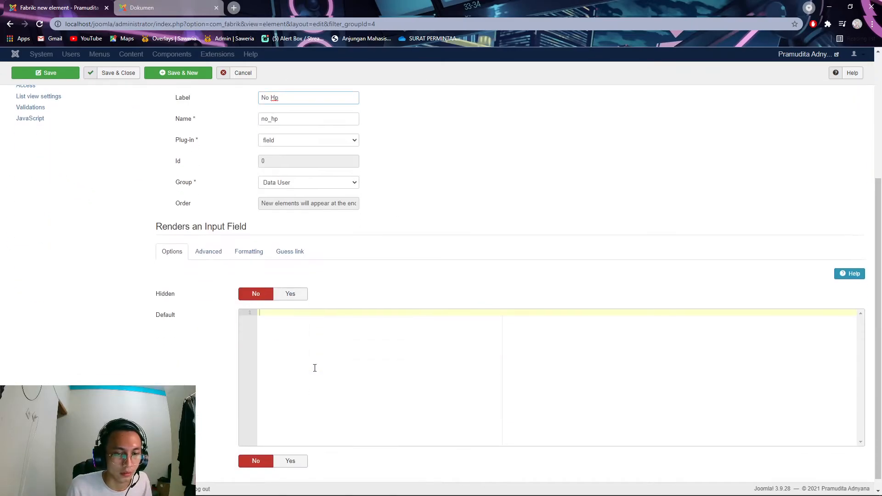
click(210, 256)
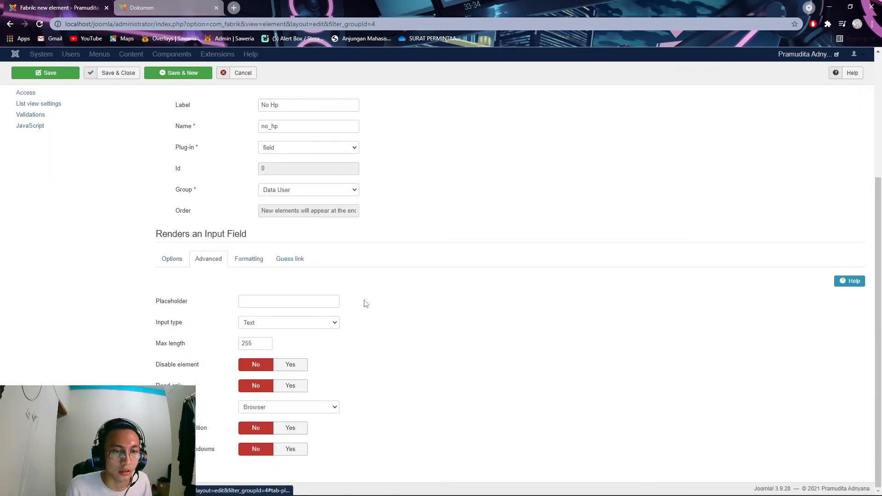
click(336, 326)
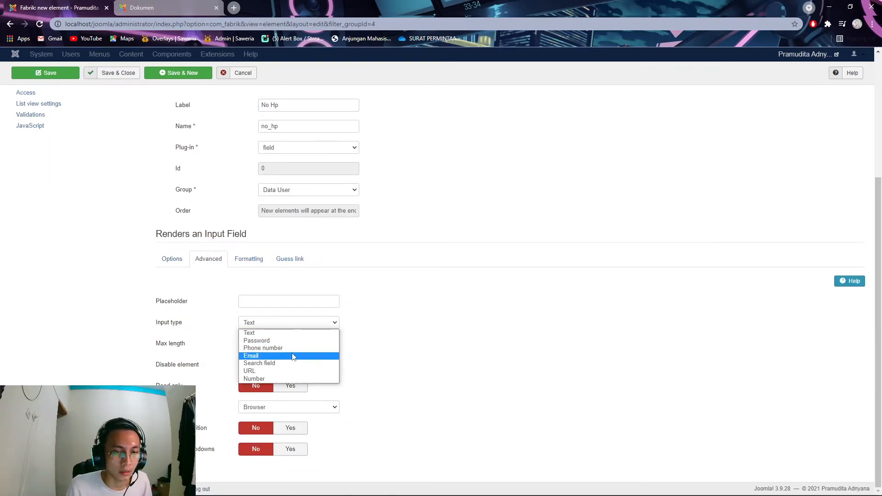
click(294, 378)
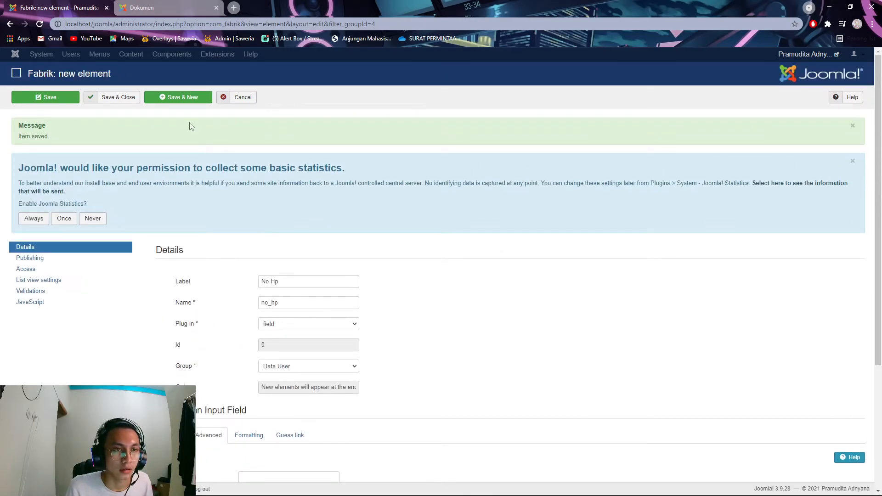
click(180, 99)
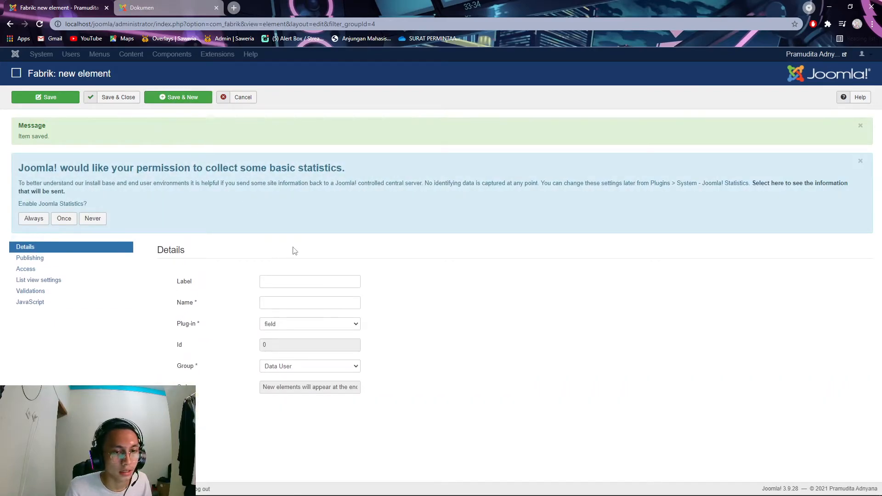
- Label the new element 'Jabatan' and choose the dropdown plug-in
click(305, 280)
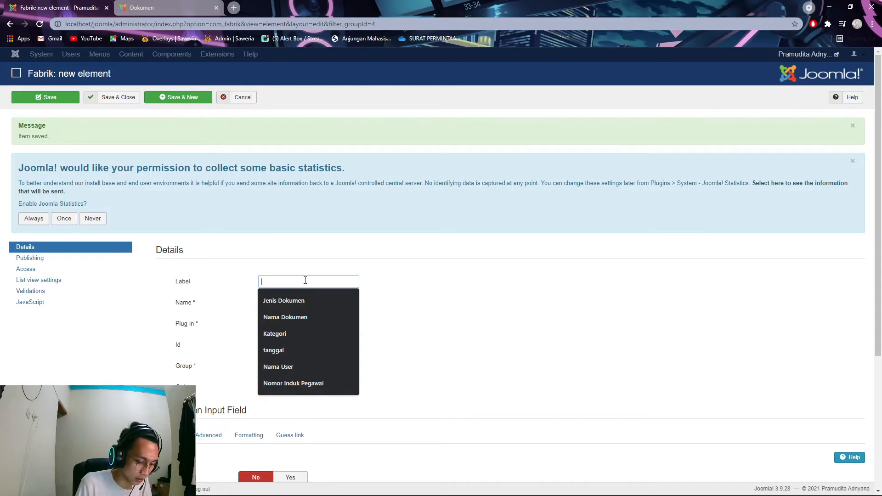
text(Jabatan)
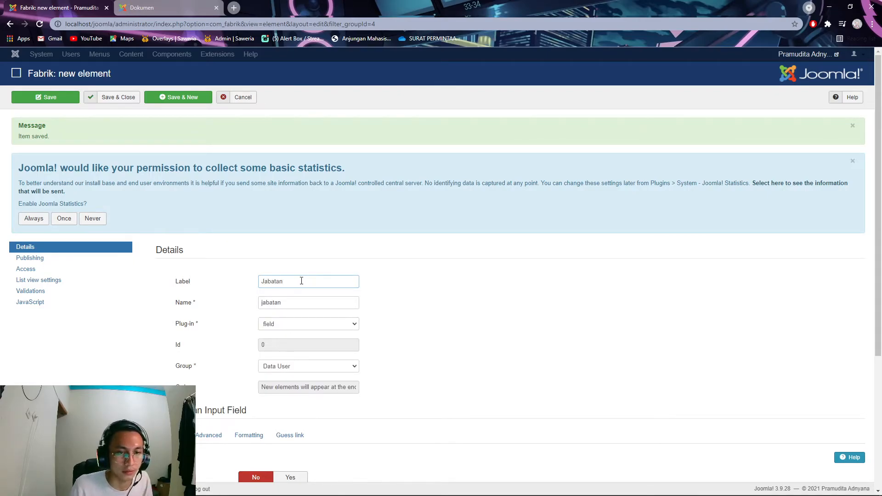
click(331, 325)
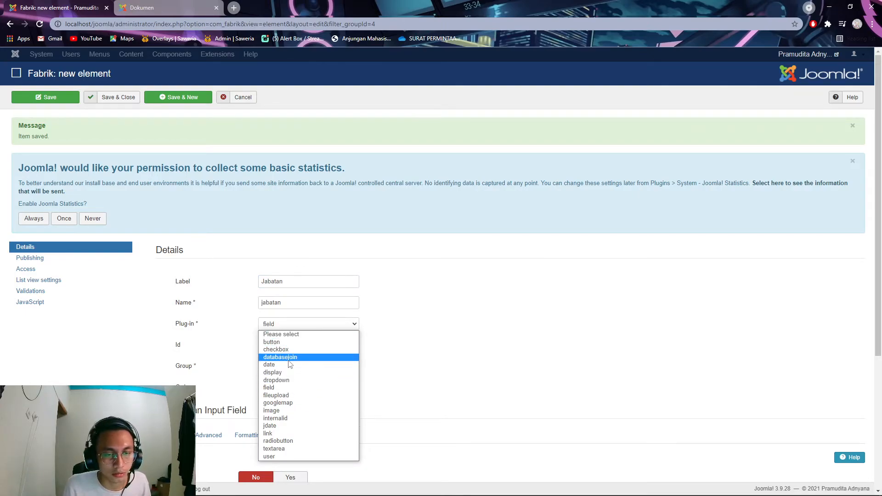
click(276, 380)
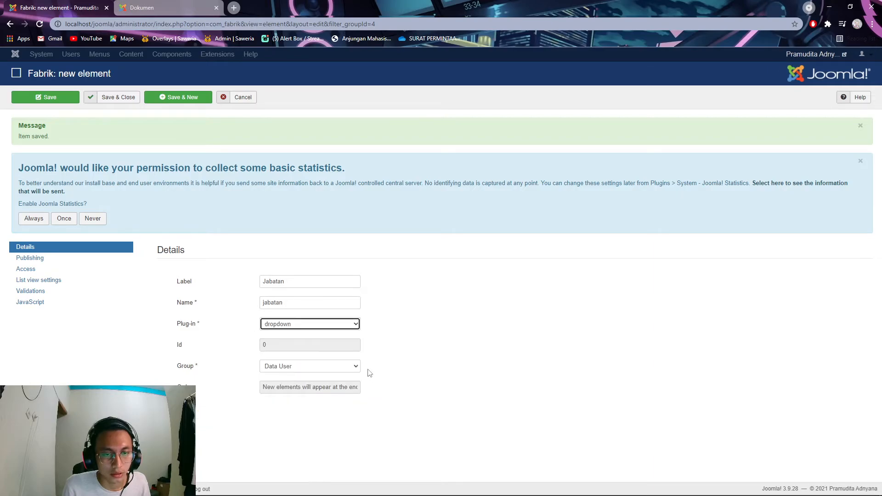
scroll(413, 358, down, 2)
- Fill the first dropdown sub-option with value and label 'Manager', adding a second row
scroll(433, 347, down, 1)
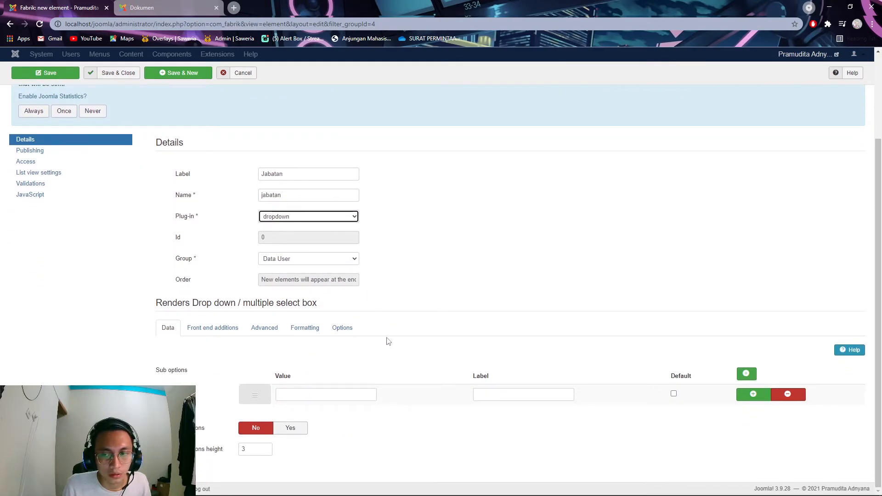
click(345, 393)
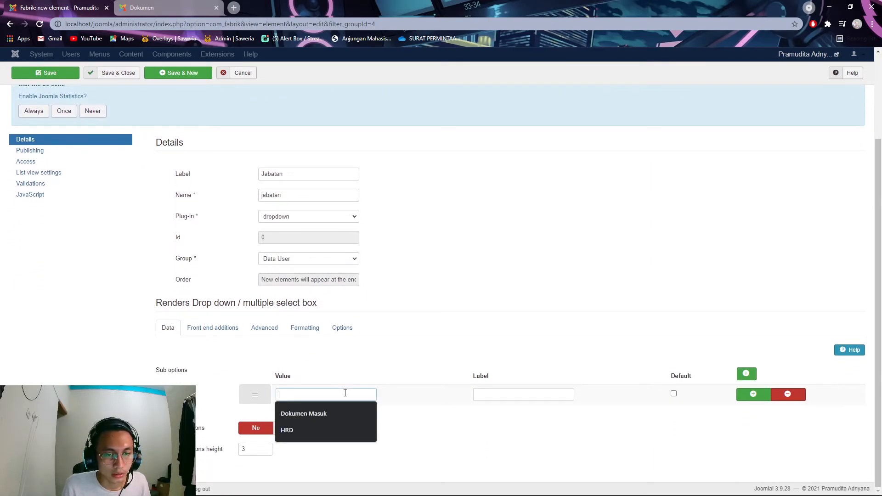
text(HRD)
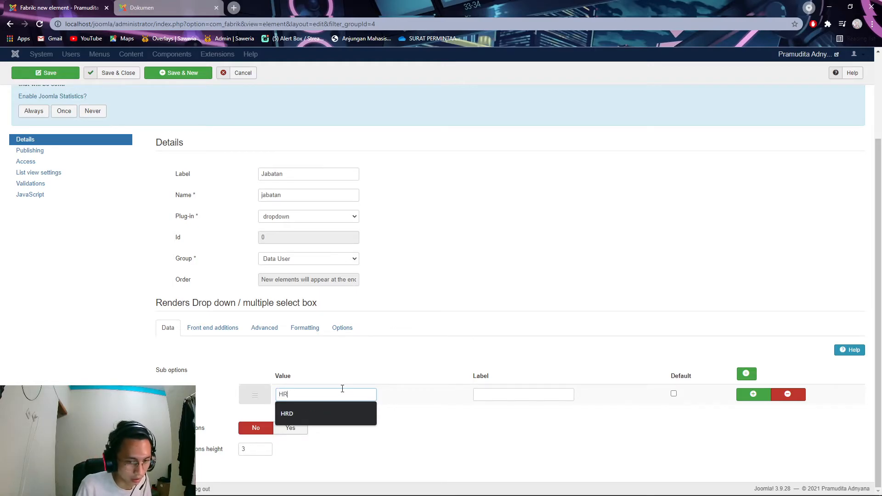
click(517, 400)
text(HRD)
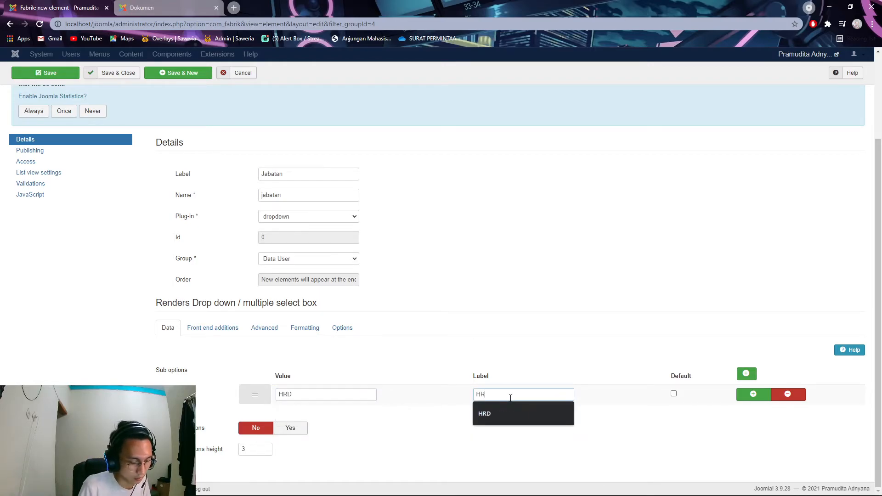
click(751, 394)
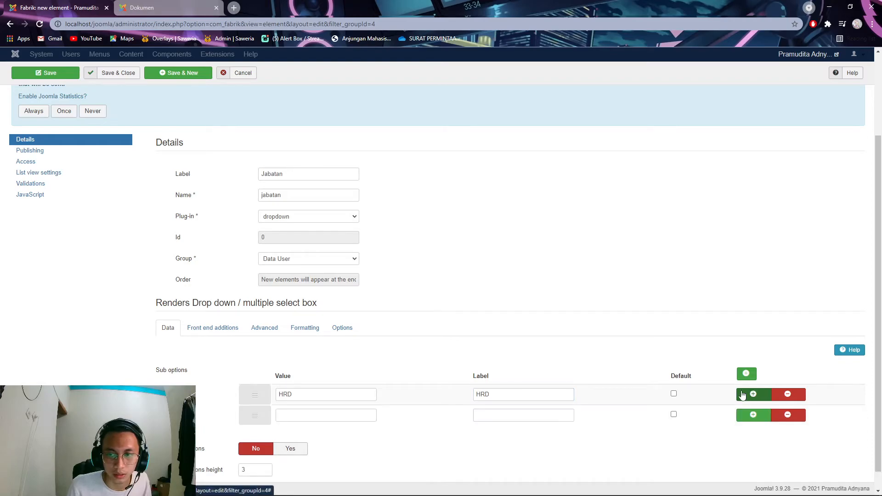
scroll(363, 402, down, 1)
click(319, 393)
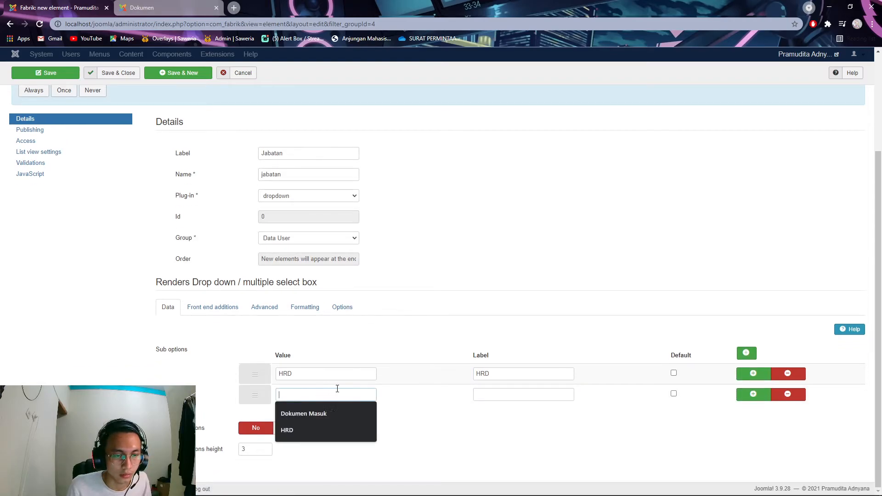
click(338, 392)
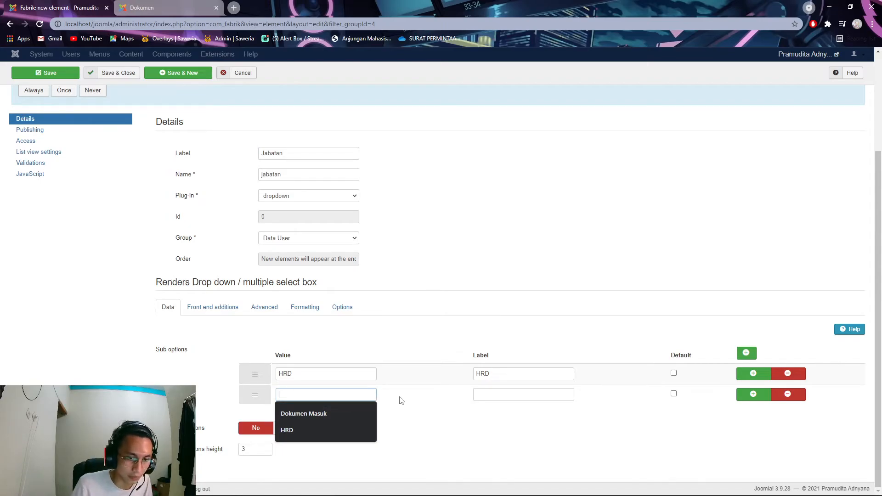
drag(323, 375, 224, 380)
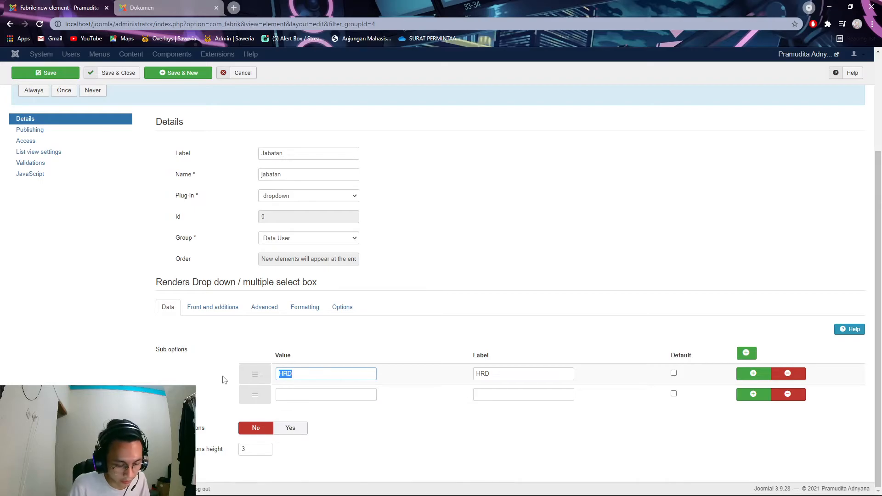
text(Manajer)
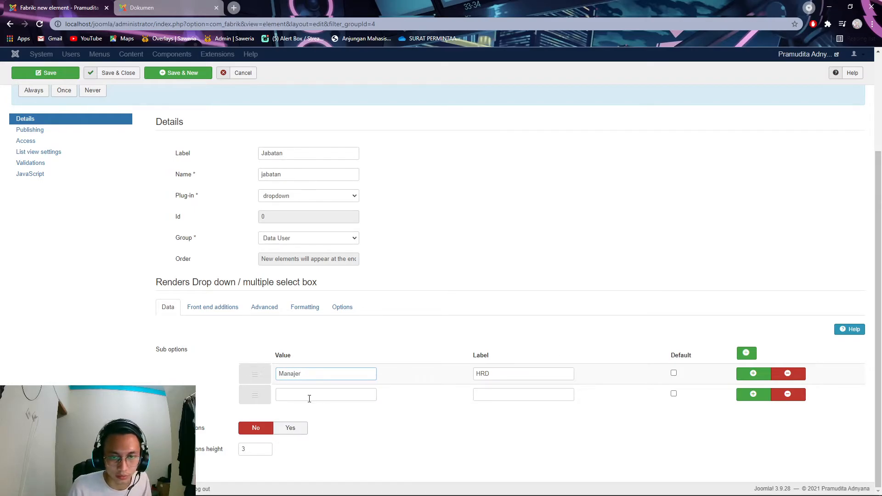
key(Tab)
text(M)
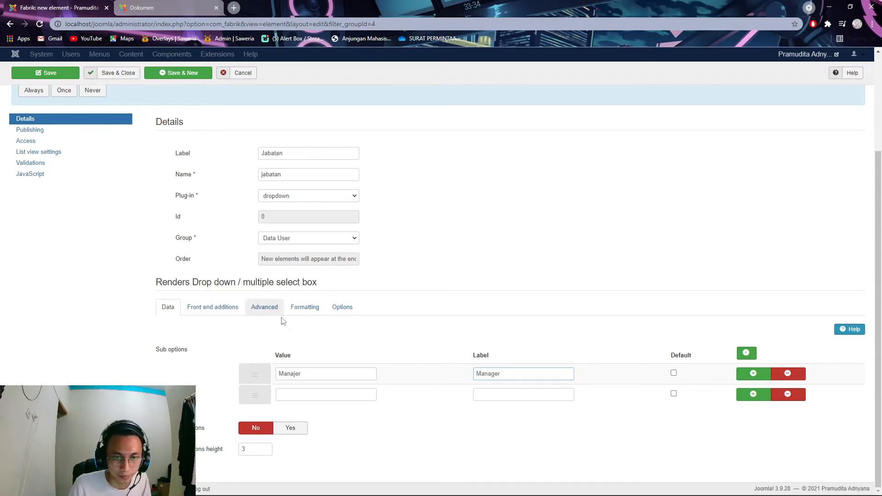
click(297, 375)
key(BackSpace)
text(g)
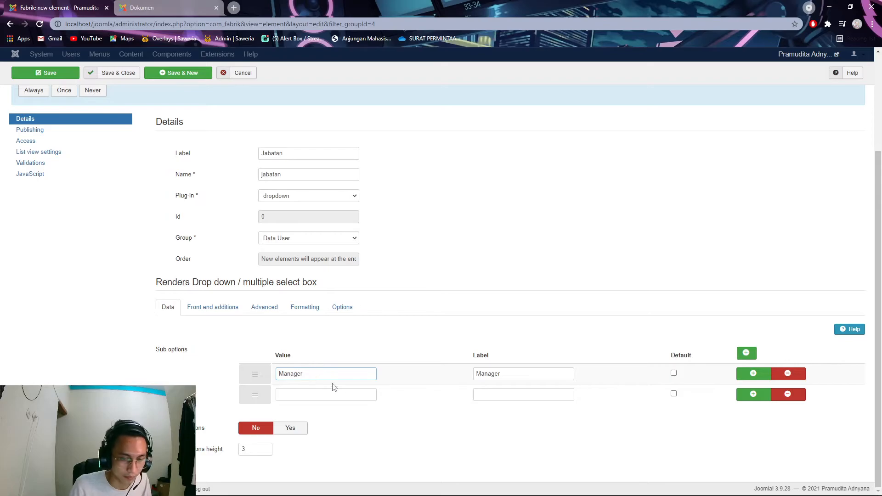
- Set the second sub-option's value and label to 'HRD'
click(316, 395)
text(G)
key(BackSpace)
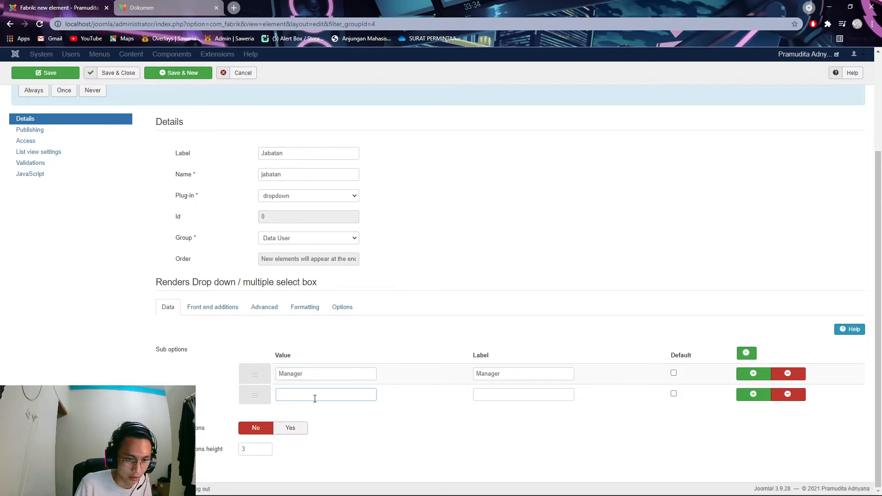
text(HRD)
click(489, 393)
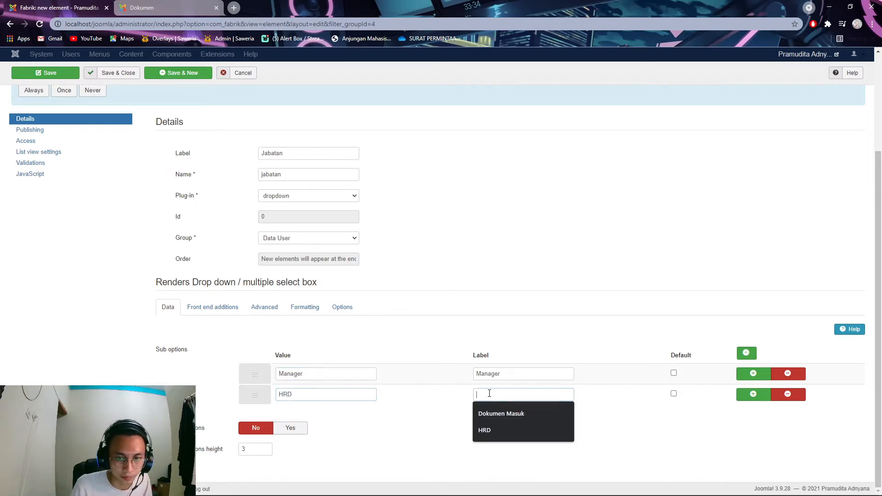
text(HRD)
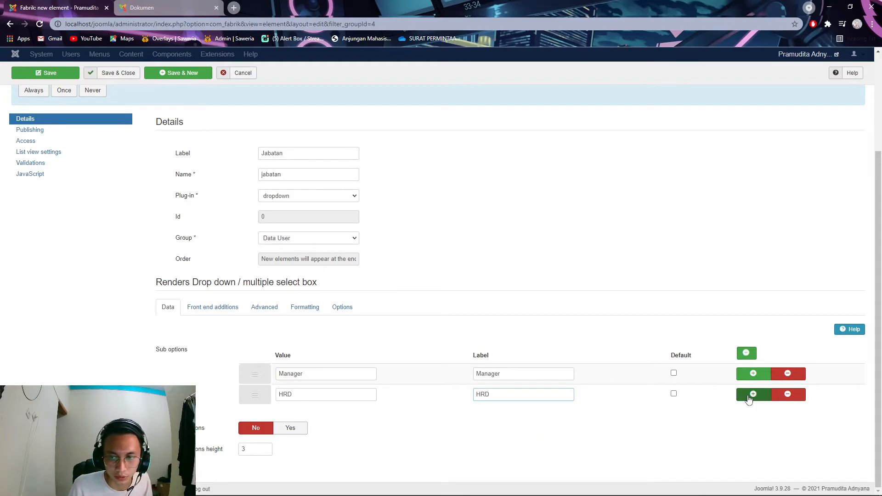
- Add a third sub-option with value and label 'Administrator', plus a fourth row
click(753, 394)
click(372, 416)
text(Administrat)
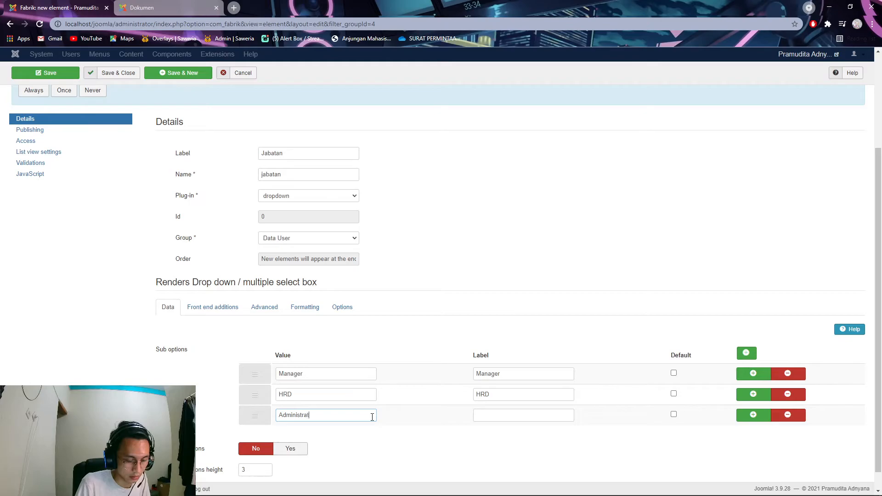
click(753, 415)
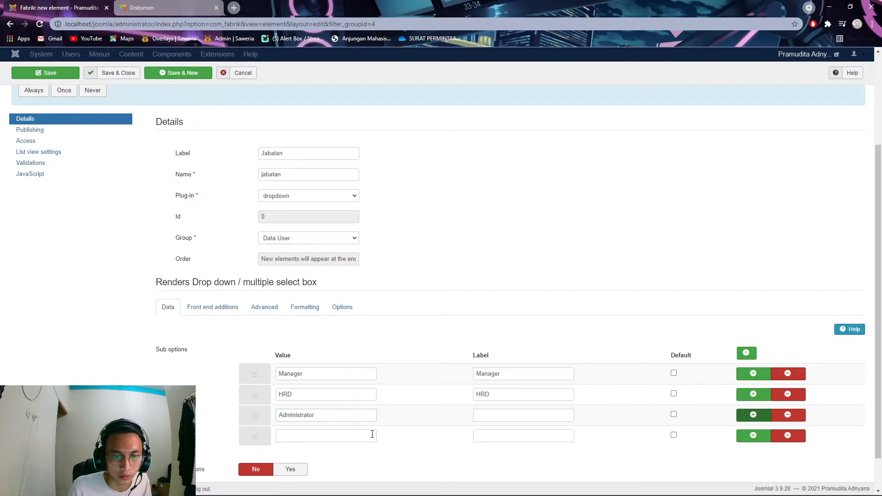
click(328, 437)
double_click(326, 419)
key(ctrl+c)
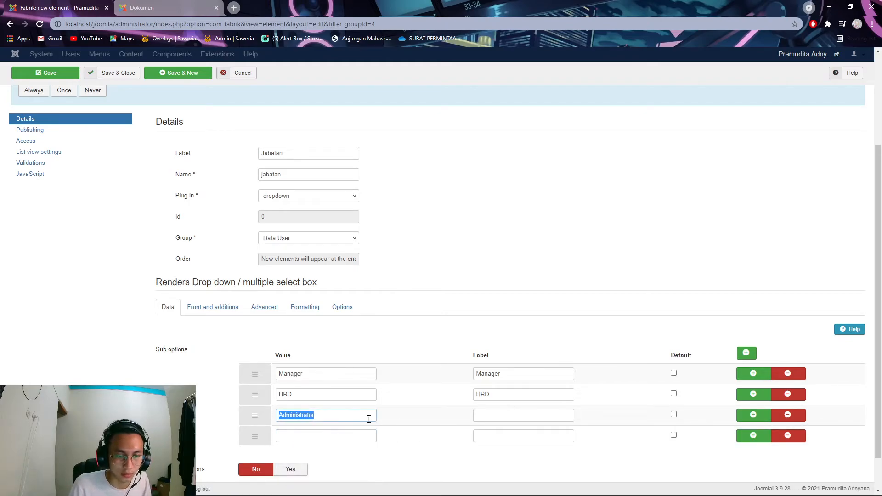
click(512, 419)
key(ctrl+v)
- Set the fourth sub-option's value and label to 'Anggota'
click(326, 436)
text(A)
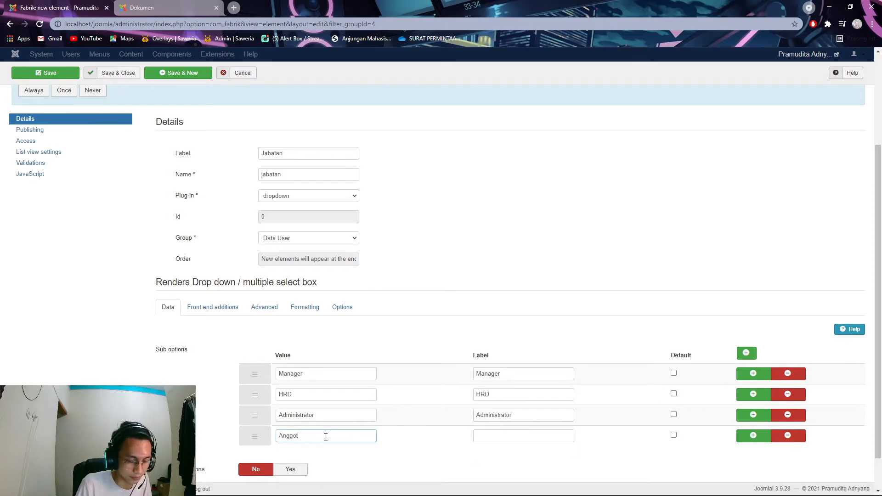
double_click(328, 437)
key(ctrl+c)
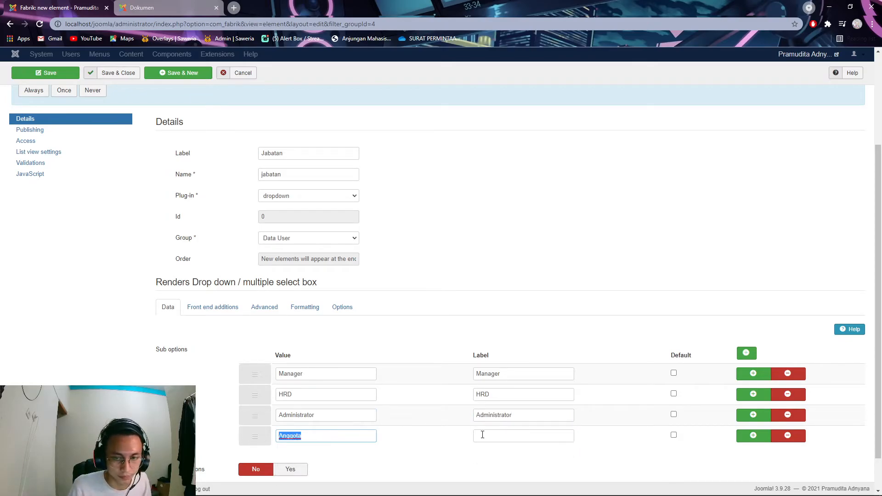
click(475, 440)
key(ctrl+v)
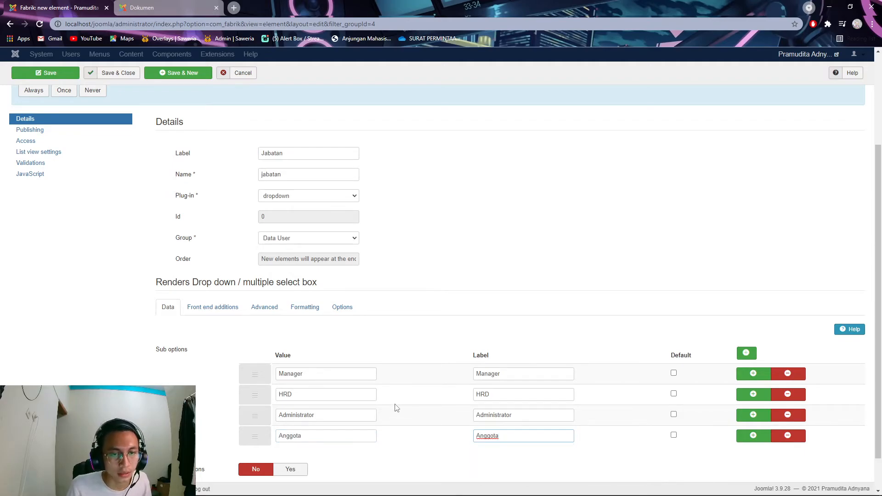
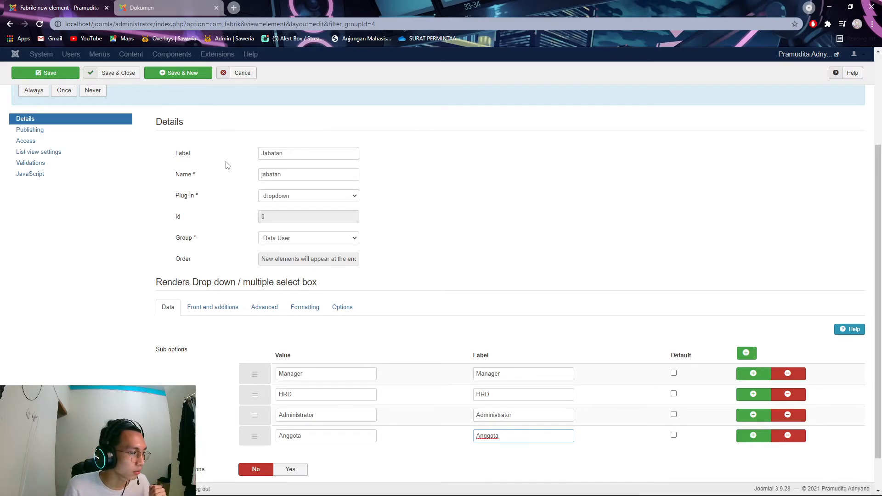
- Save the Jabatan dropdown element and return to the Data User elements list
click(113, 75)
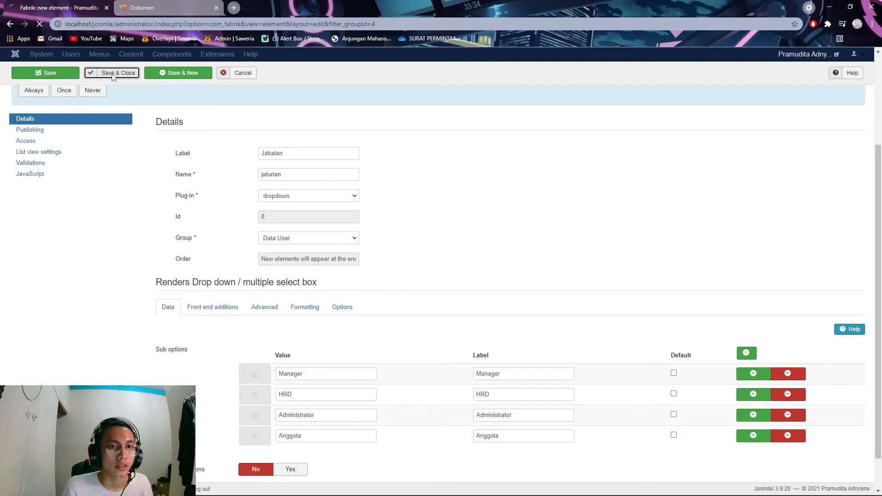
scroll(371, 177, down, 1)
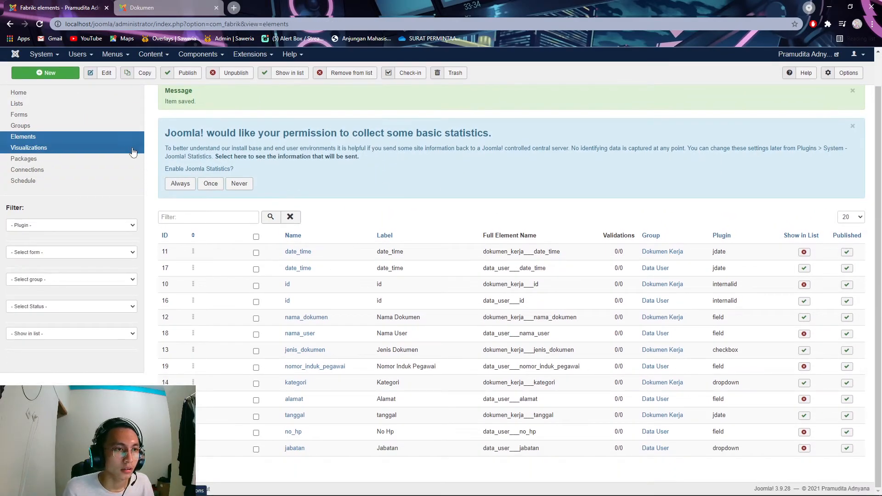
- Restrict adding records on the Data User list to Registered users and save the list
click(59, 103)
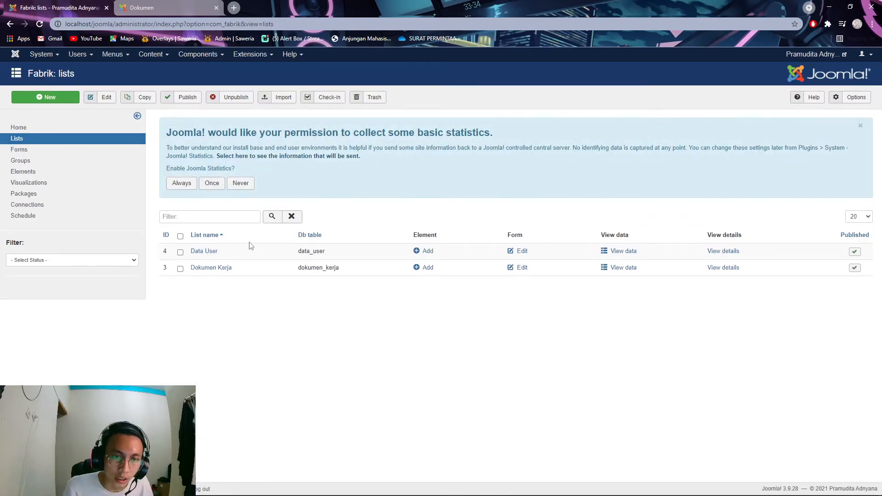
click(215, 254)
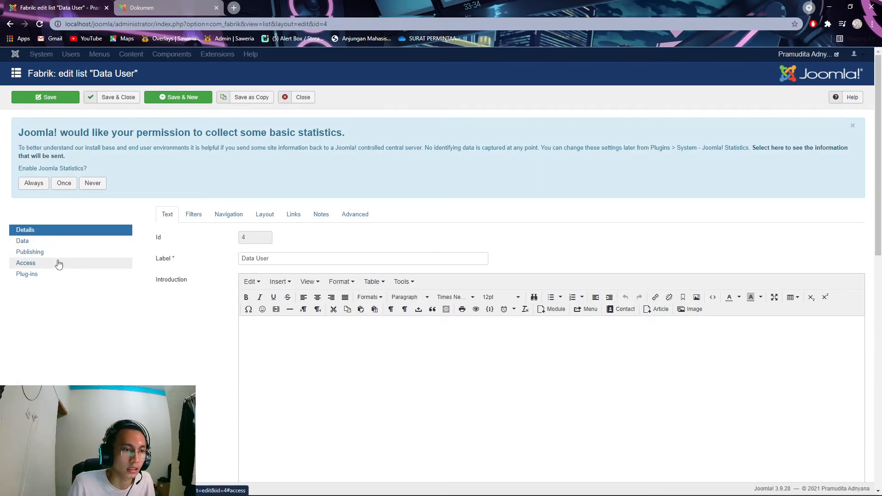
click(58, 262)
click(279, 333)
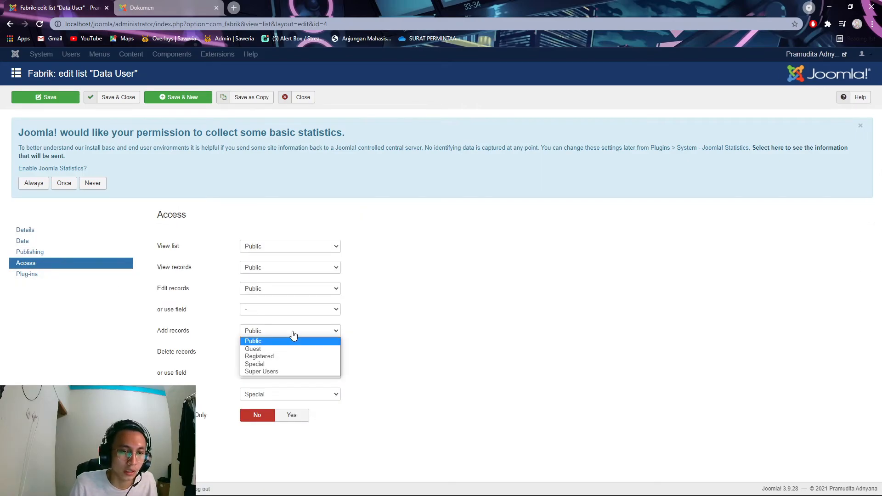
click(299, 358)
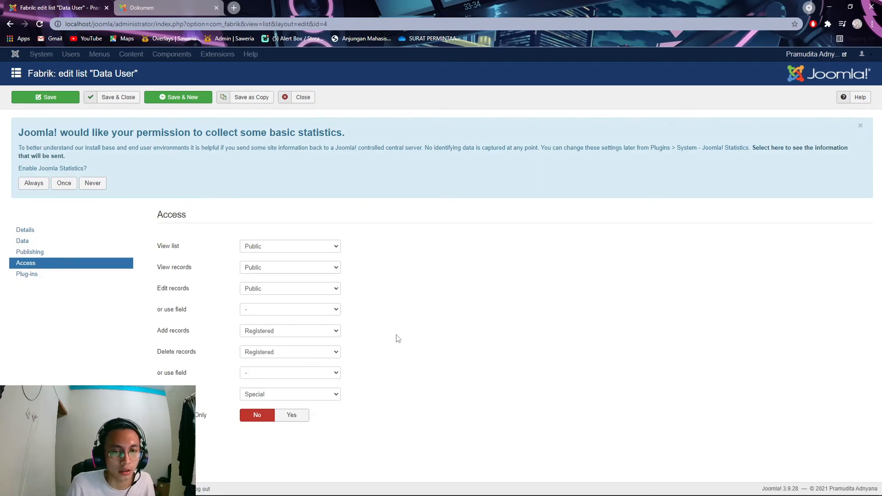
click(112, 97)
- Reload the front-end Dokumen page to check it, then go back to the admin Fabrik lists
click(140, 8)
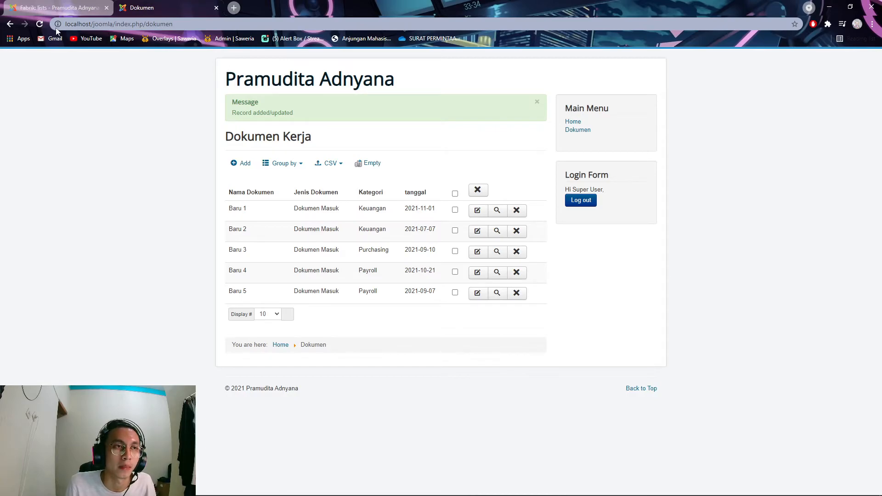
click(40, 27)
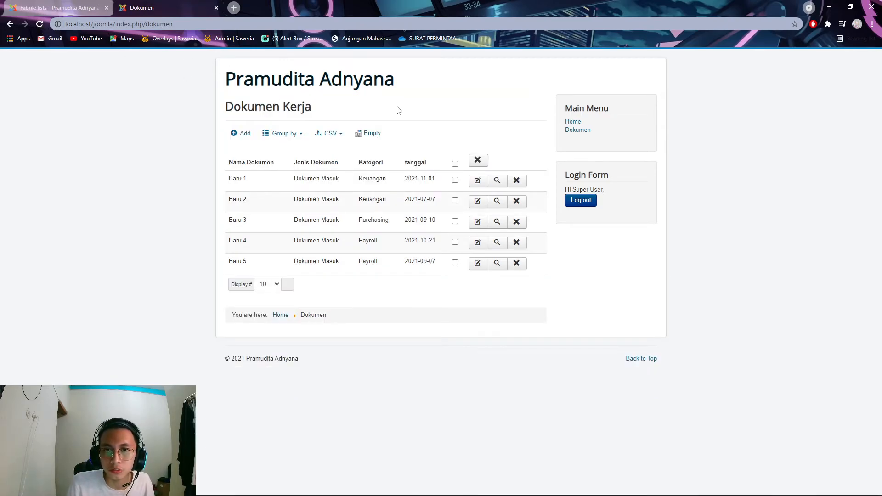
click(69, 8)
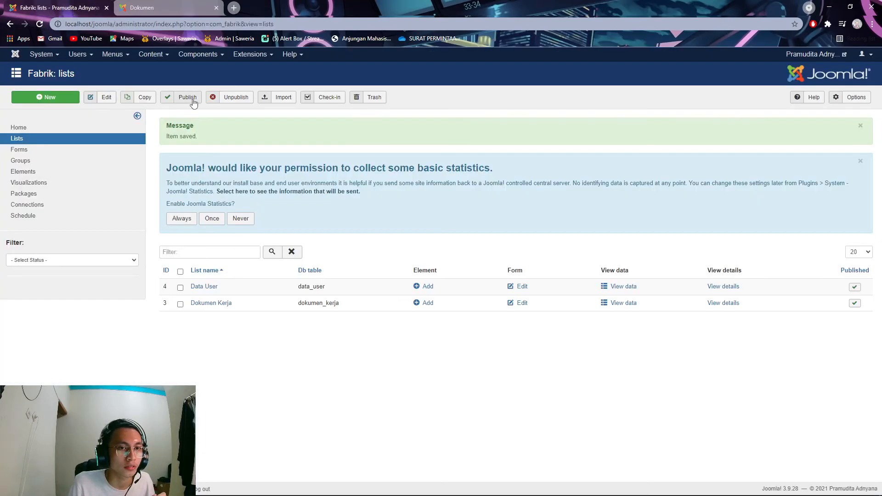
- Start a new Main Menu item titled 'User'
click(113, 54)
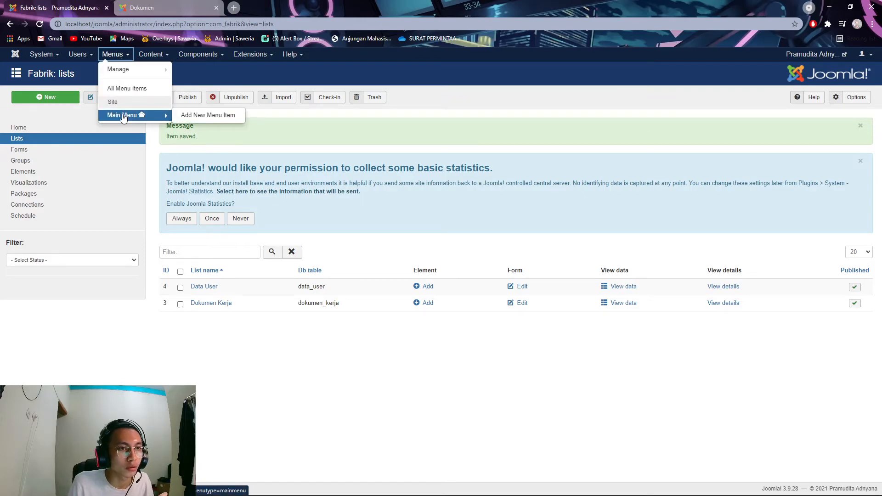
click(120, 115)
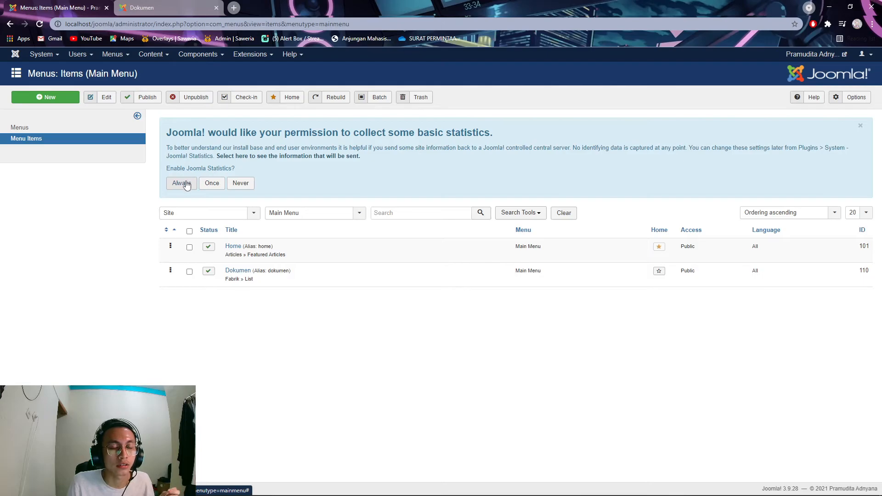
click(68, 98)
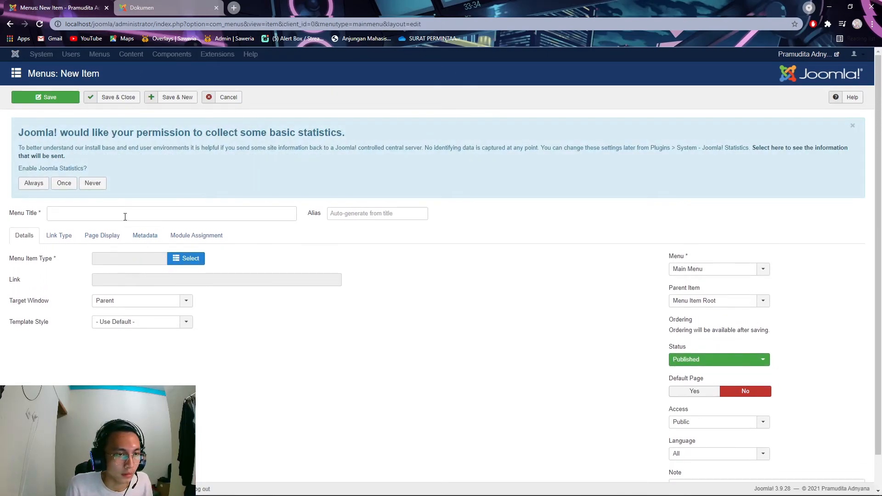
click(127, 217)
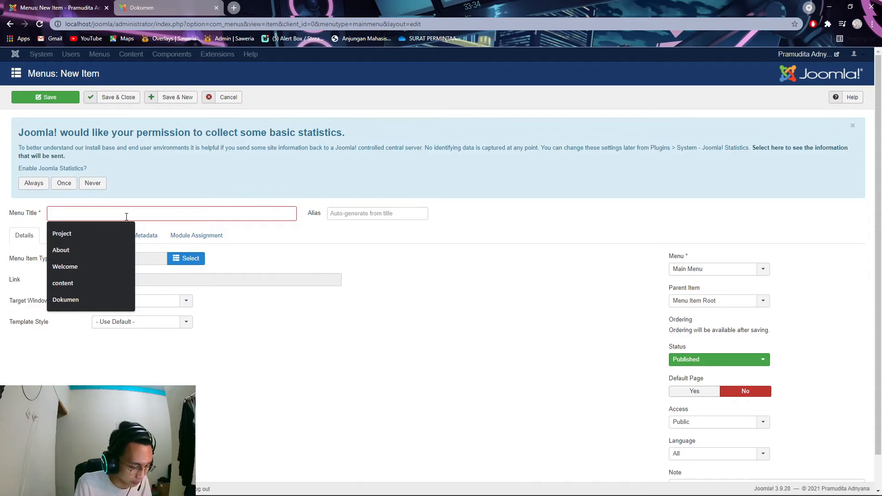
text(User)
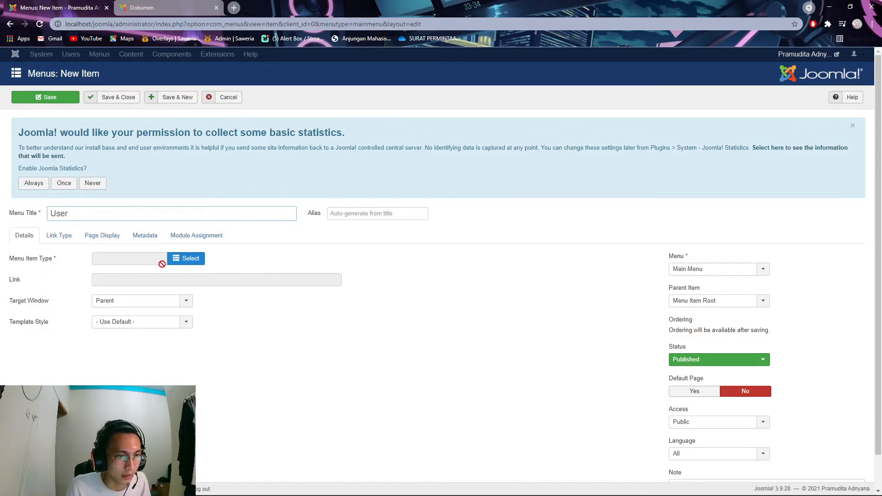
- Make the User item a Fabrik List linked to Data User and save it
click(189, 258)
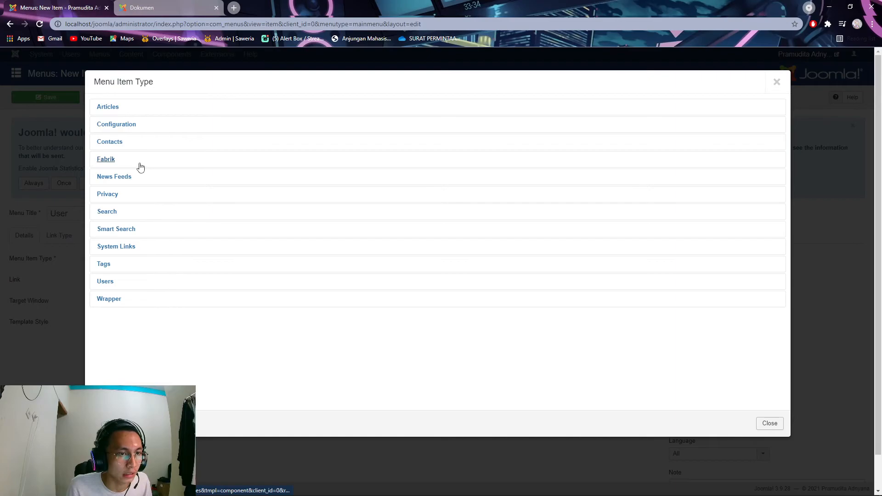
click(112, 161)
click(142, 228)
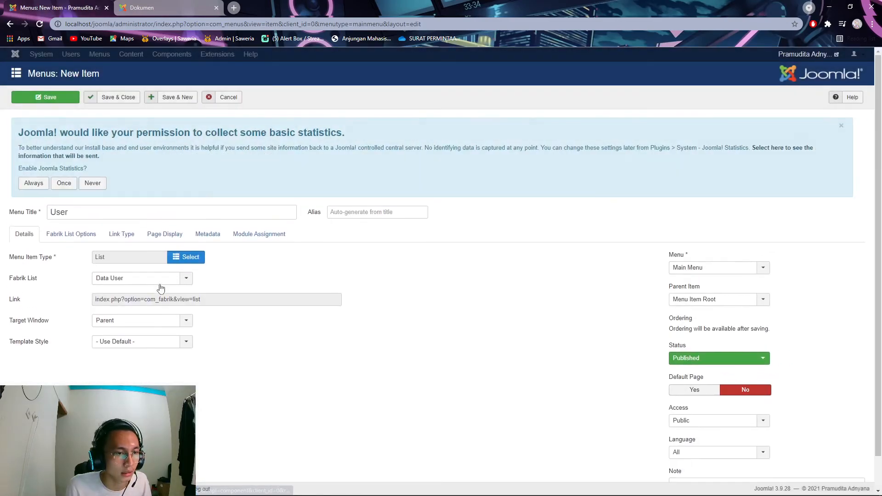
click(186, 281)
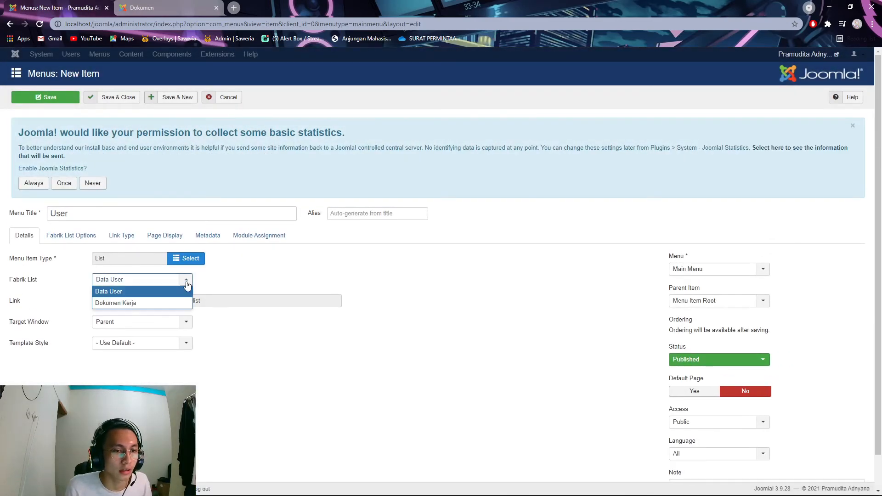
click(154, 292)
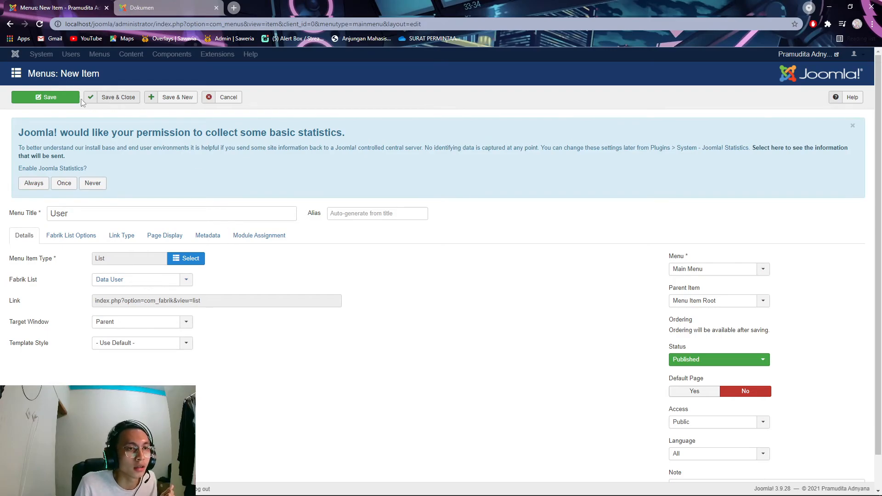
click(107, 99)
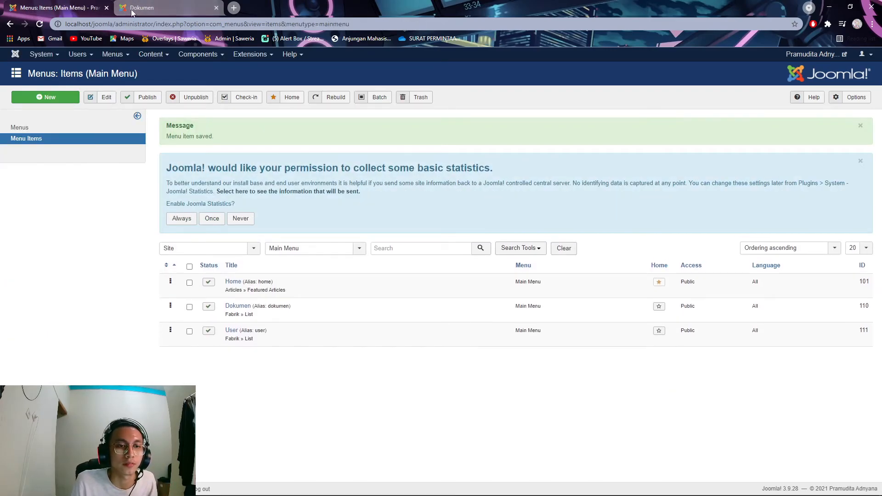
click(147, 7)
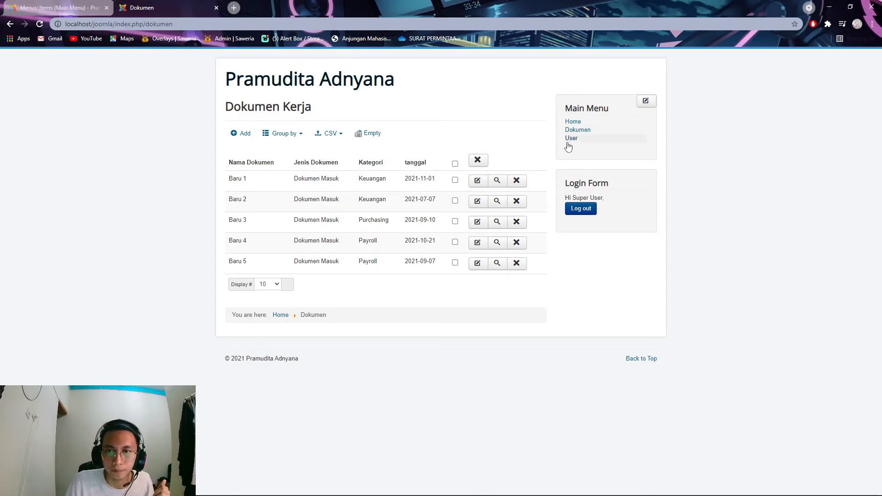
click(572, 138)
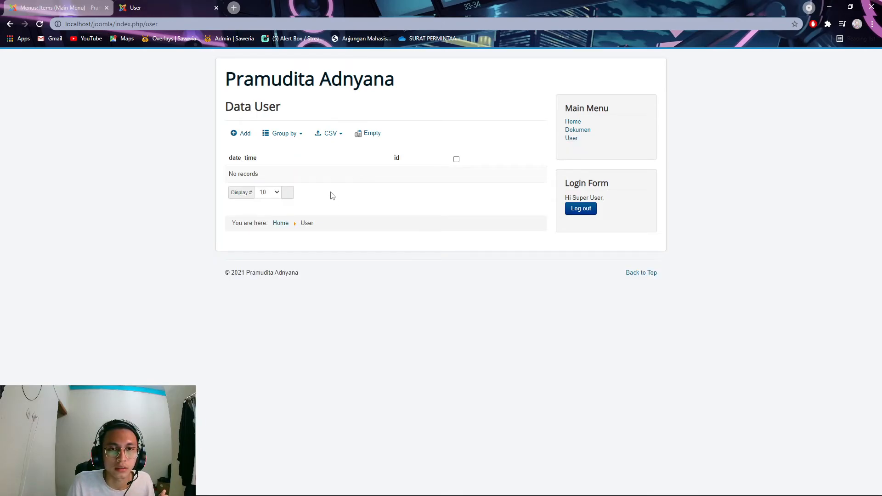
click(48, 7)
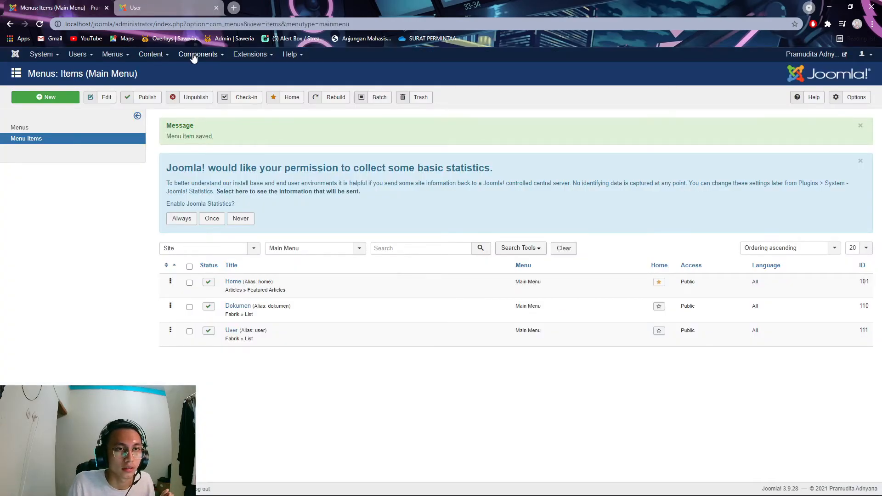
- Go to the Fabrik elements overview through the Fabrik component
click(221, 58)
click(203, 58)
click(198, 60)
click(197, 92)
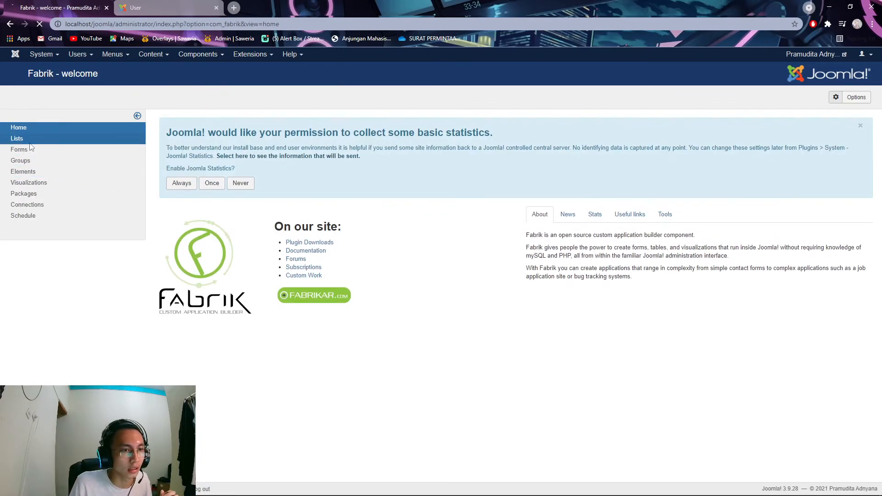
click(30, 142)
click(206, 252)
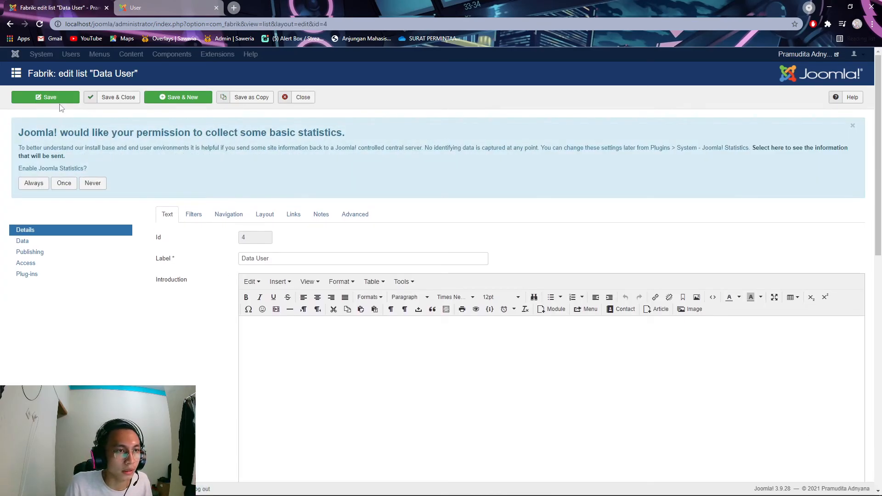
click(11, 25)
click(37, 173)
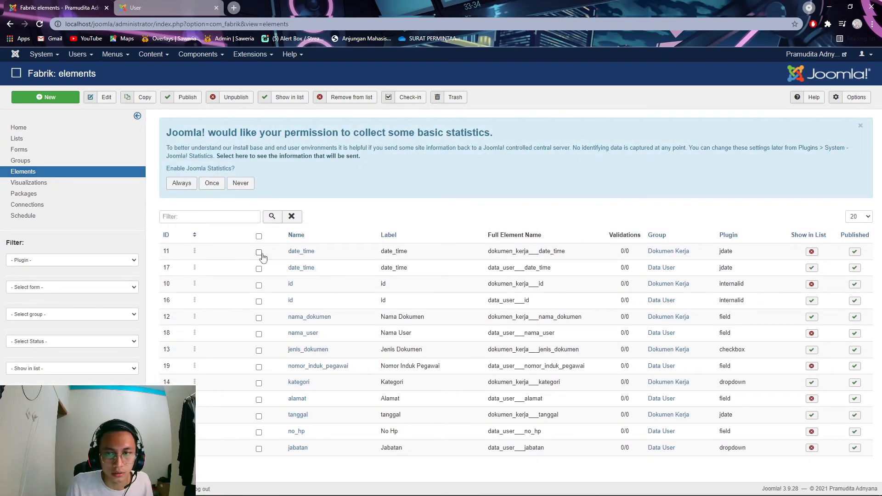
- Hide the Data User date_time and id elements from the list view
click(259, 268)
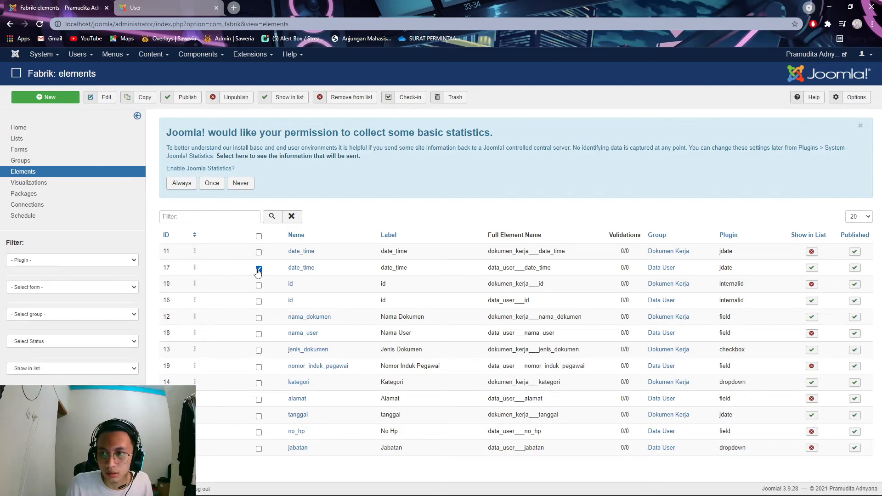
click(259, 301)
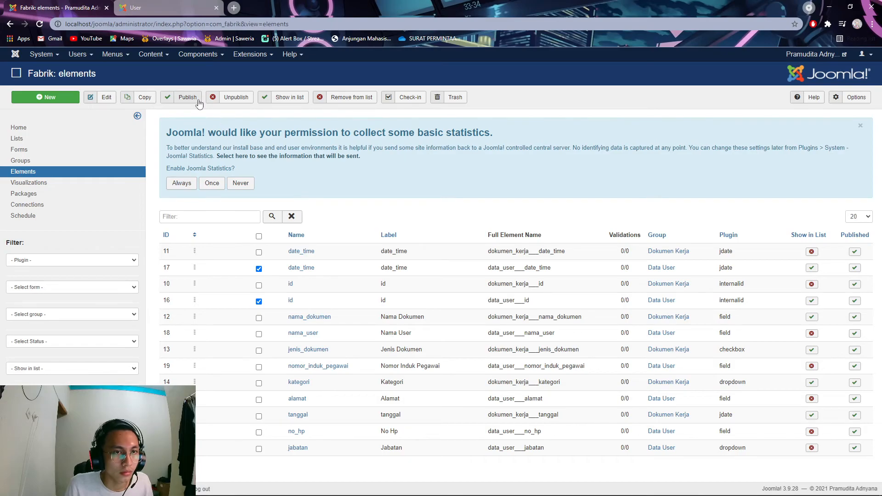
click(341, 99)
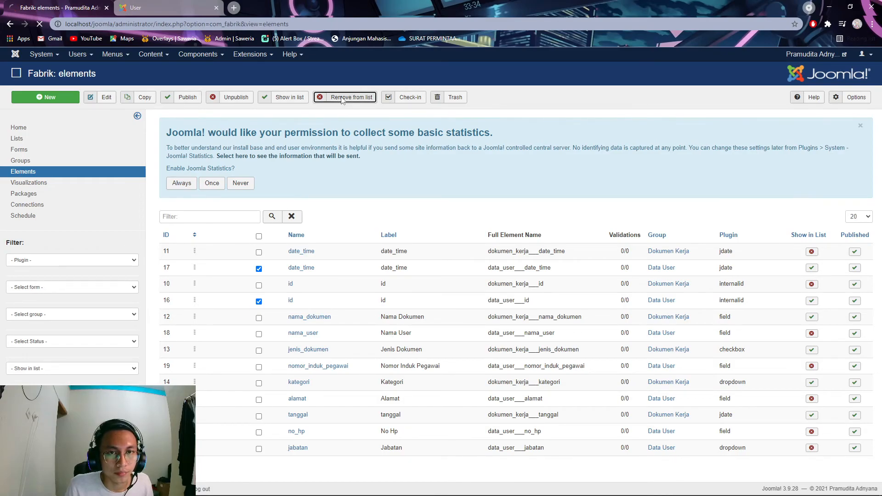
scroll(531, 343, down, 2)
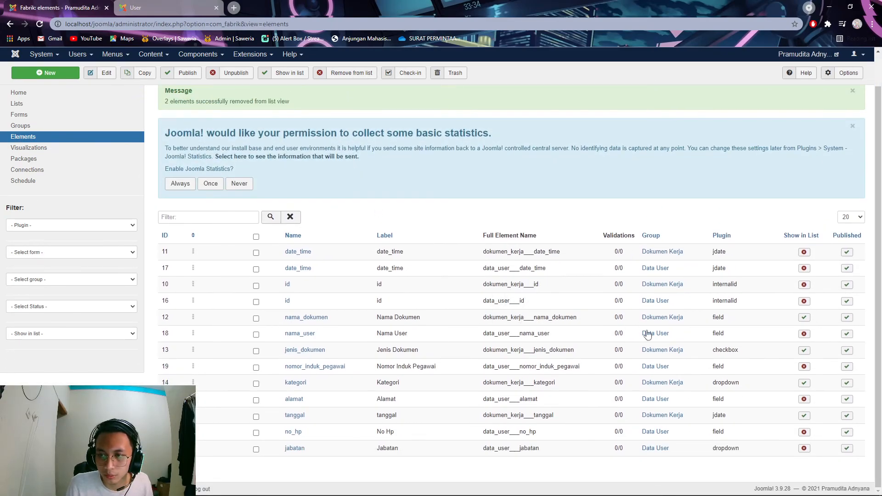
- Show nama_user, nomor_induk_pegawai, no_hp, alamat and jabatan in the list, then reload the front end
click(256, 334)
click(256, 367)
click(256, 432)
click(256, 400)
click(256, 449)
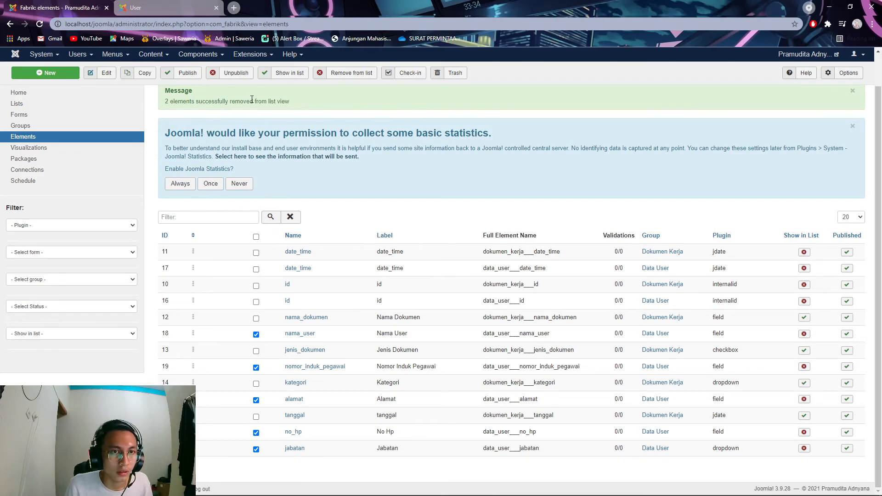
click(288, 72)
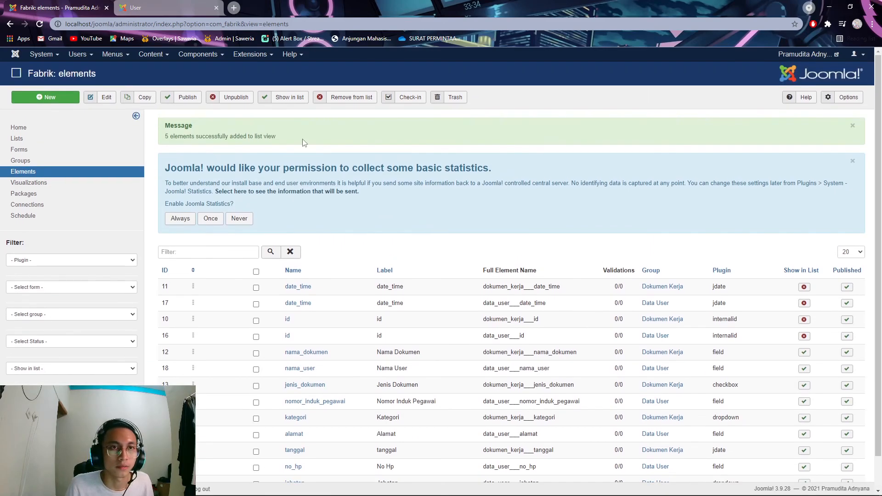
click(138, 7)
click(39, 24)
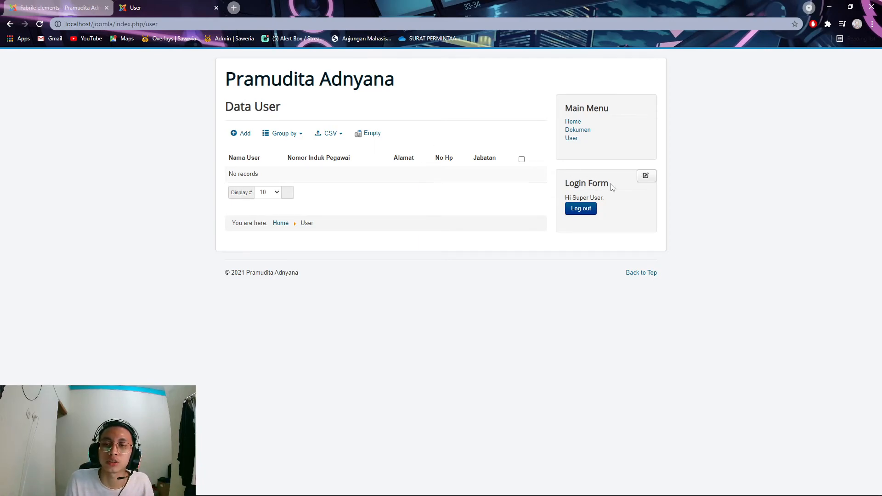
- In a new Data User form, enter the user's name, employee number, address and phone number
click(242, 140)
click(334, 181)
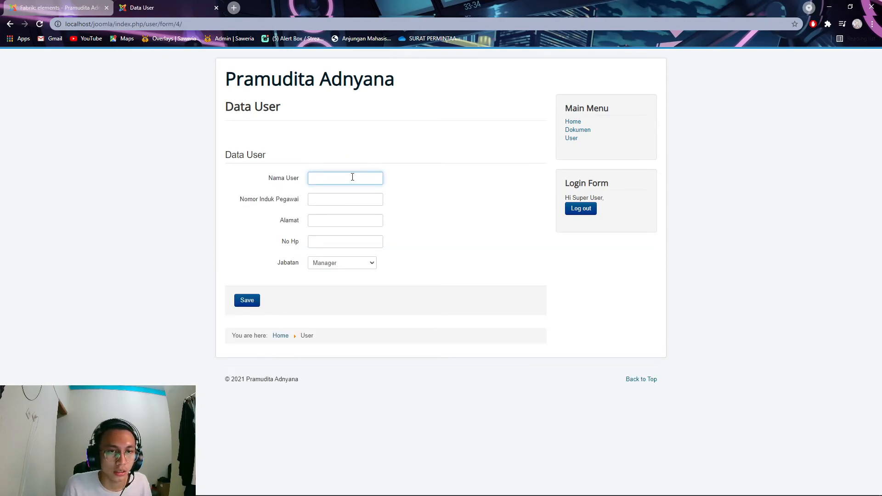
text(Pramudita)
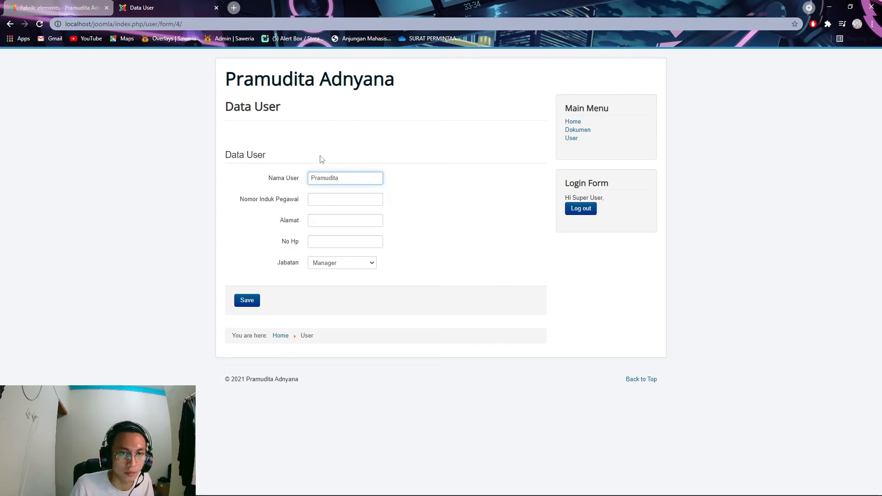
click(341, 202)
text(201931178)
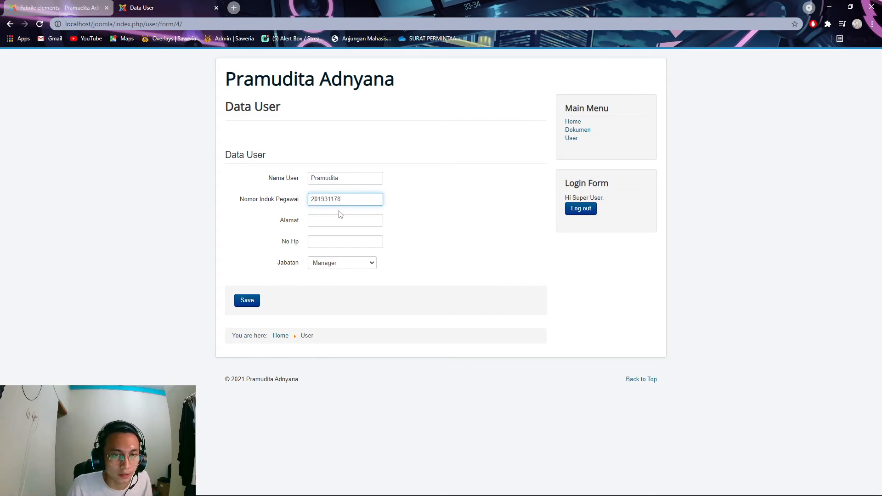
click(337, 221)
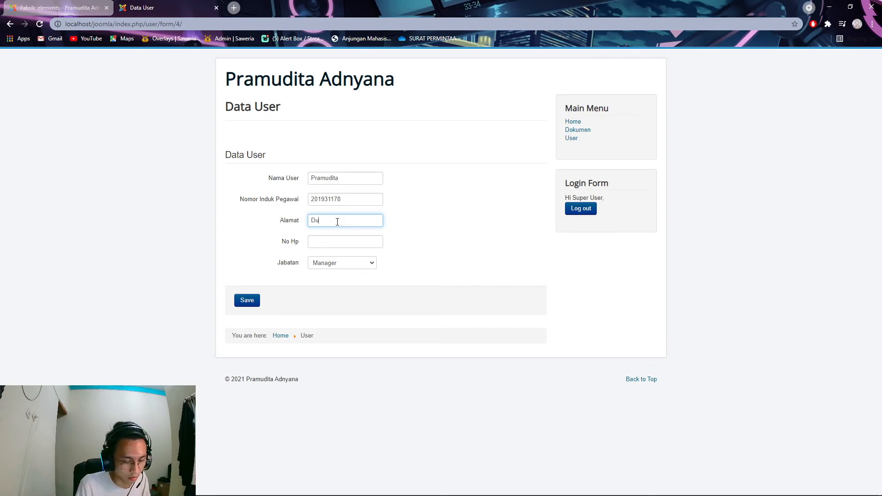
text(Pondok Randu)
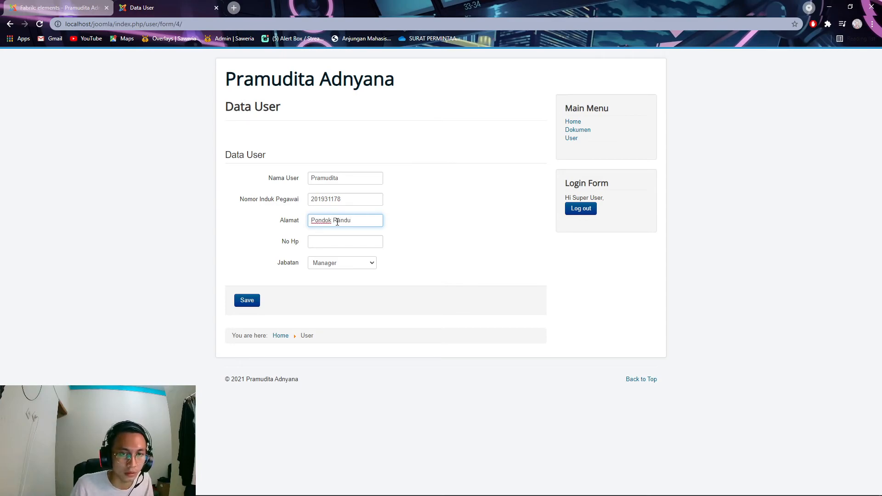
click(344, 241)
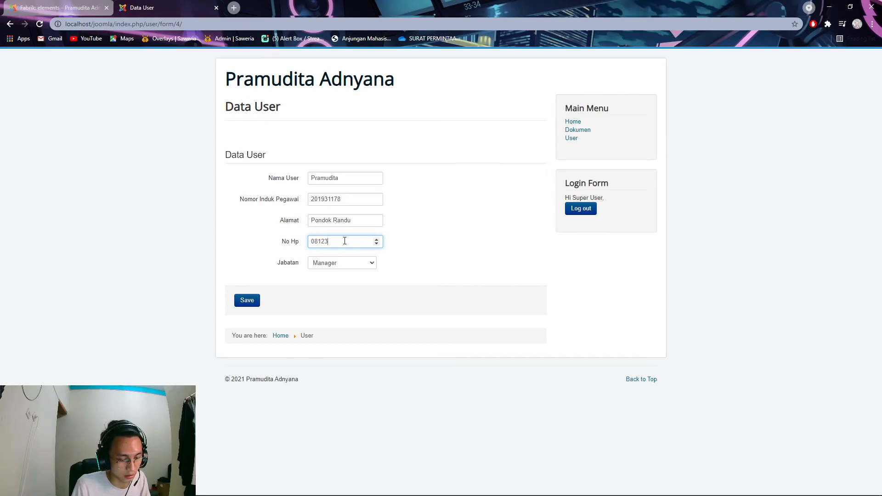
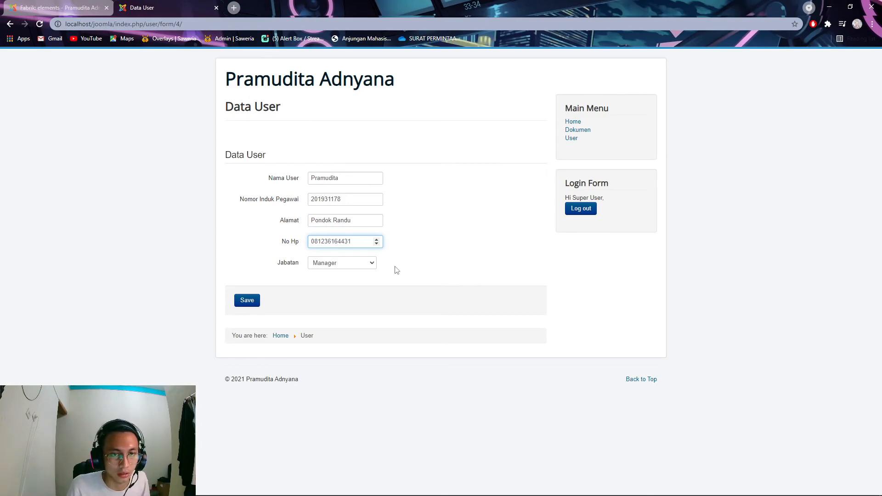
- Keep Jabatan as Manager and save the first user record
click(363, 278)
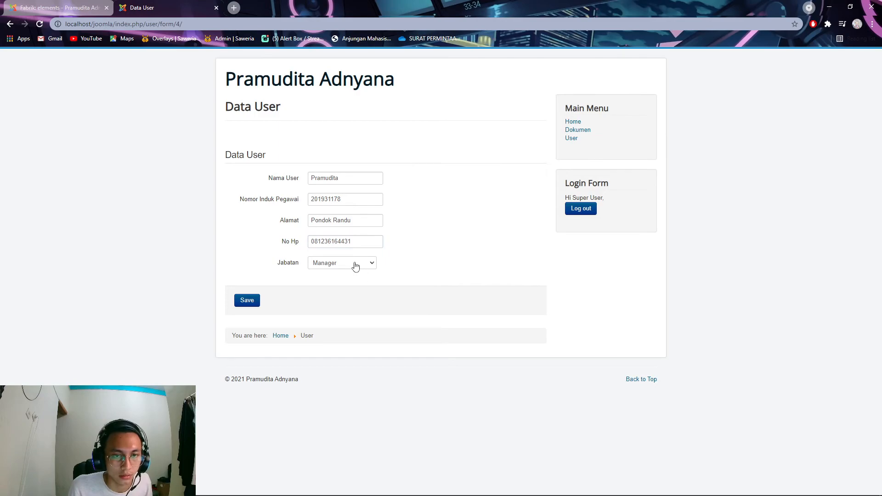
click(353, 266)
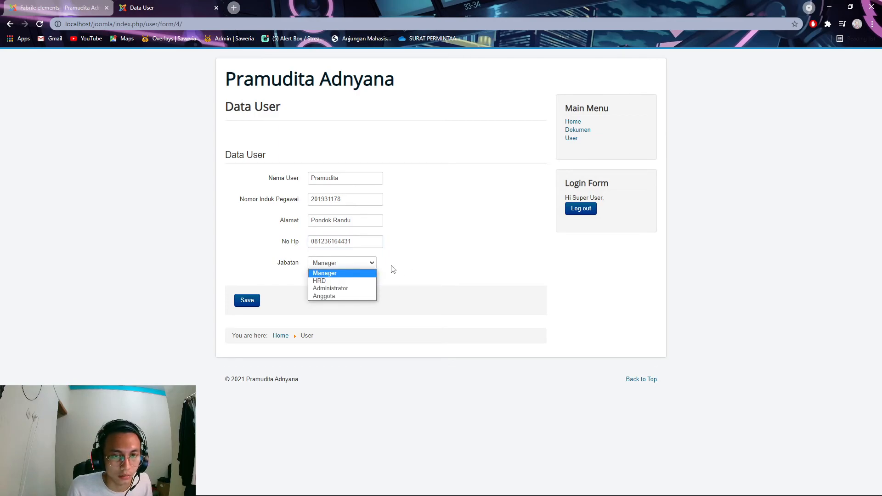
click(356, 265)
click(359, 266)
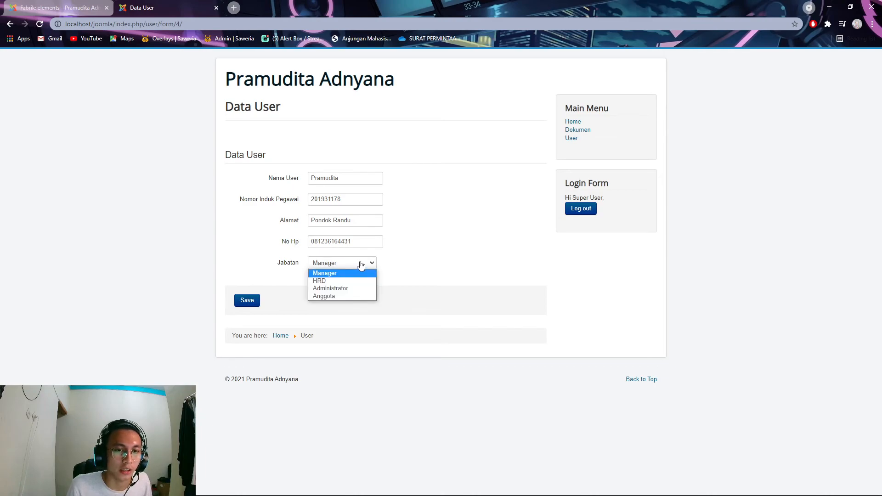
click(353, 274)
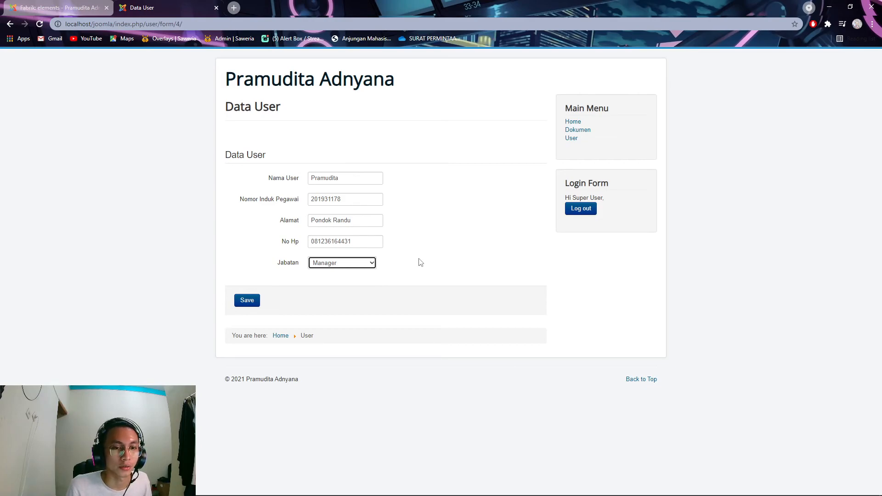
click(246, 305)
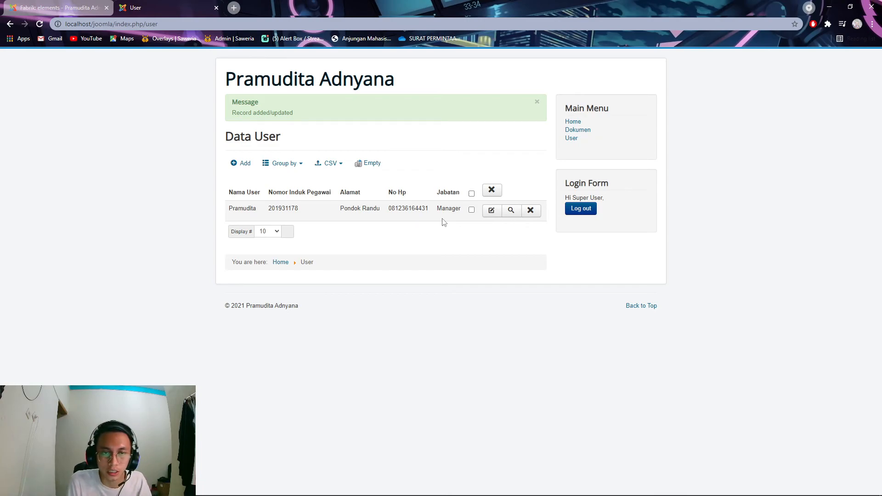
- Add a second user record with name, employee number, address, phone and Jabatan Administrator
click(240, 163)
click(329, 178)
text(Bobby)
click(335, 199)
text(201931111)
key(Tab)
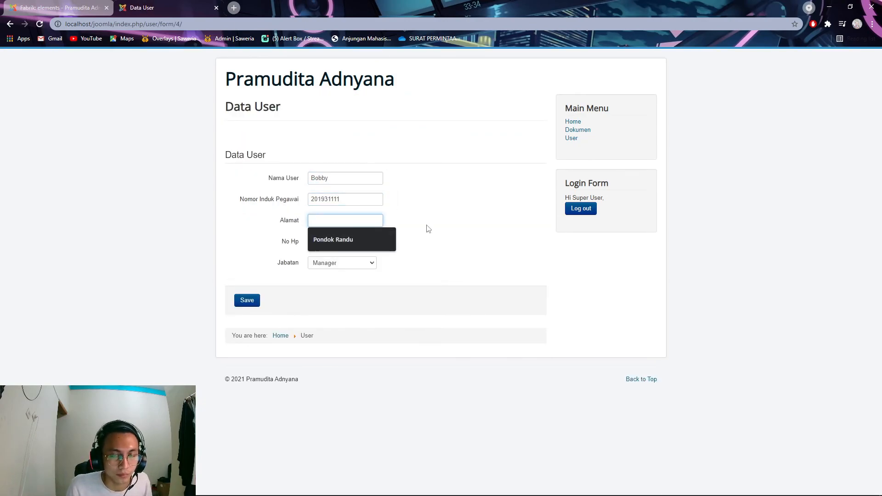
text(Jakarta Selatan)
click(355, 240)
click(364, 262)
click(342, 295)
click(251, 304)
- Add a third user record with all fields filled and Jabatan HRD
click(238, 161)
click(330, 178)
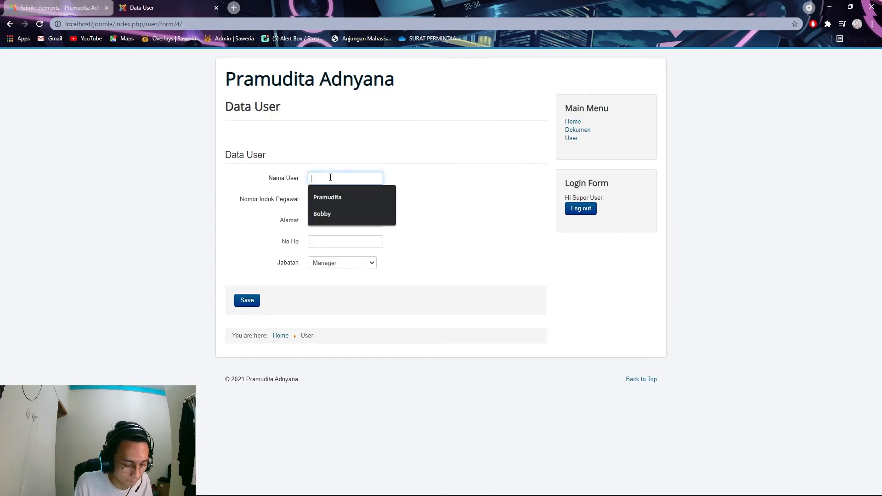
text(Jonny)
click(338, 200)
text(2019311994)
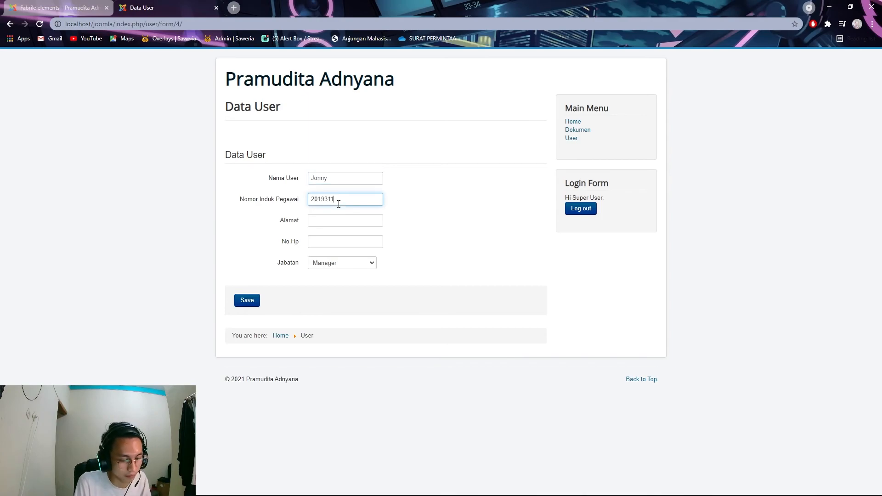
key(BackSpace)
click(358, 221)
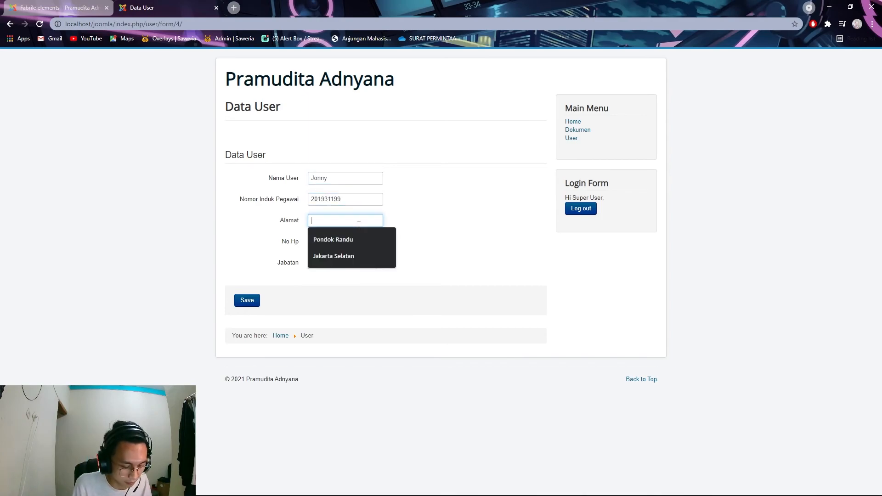
text(Jakarta Barat)
click(347, 244)
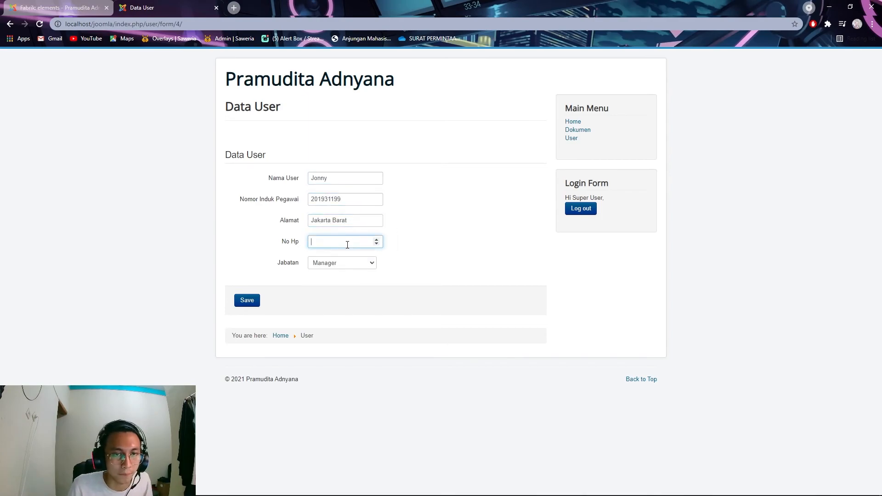
click(372, 262)
click(350, 283)
click(246, 301)
- Add a fourth user record, correcting the employee number, with Jabatan Administrator
click(241, 164)
click(341, 180)
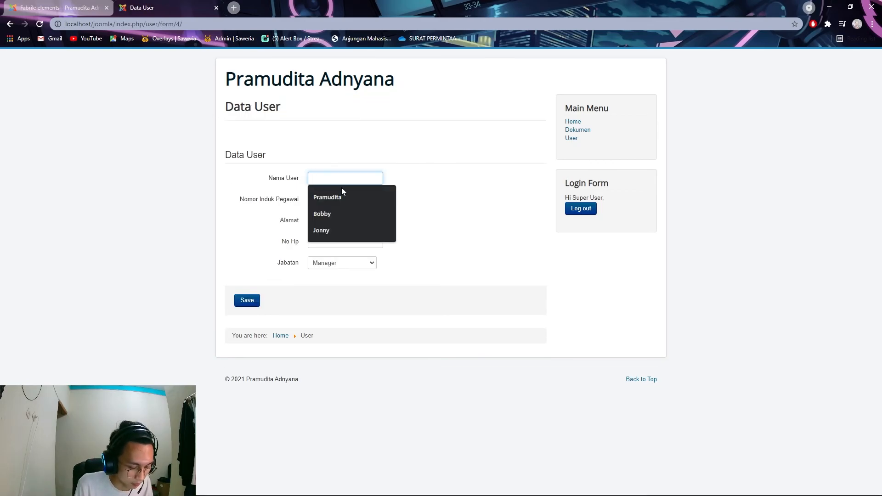
text(Dina)
click(356, 199)
text(2019311--)
key(BackSpace)
key(BackSpace)
text(01)
drag(331, 200, 344, 200)
text(201)
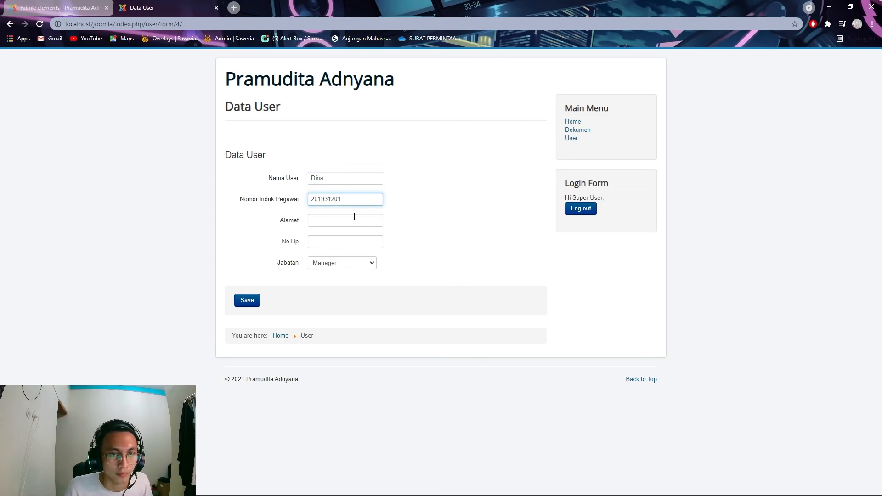
click(355, 219)
text(Semanan)
click(363, 242)
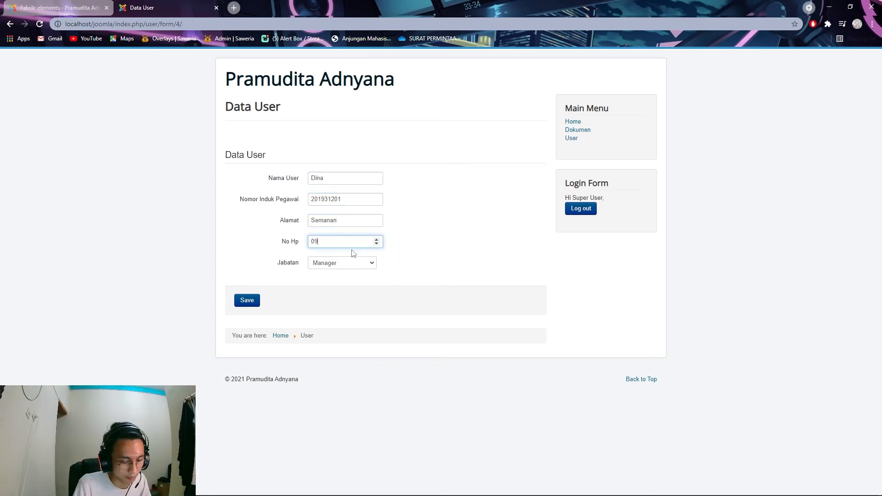
click(369, 263)
click(340, 289)
click(253, 301)
- Add a fifth user record with all fields filled and Jabatan Anggota
click(240, 163)
click(345, 178)
text(Dwi)
click(337, 201)
text(201931005)
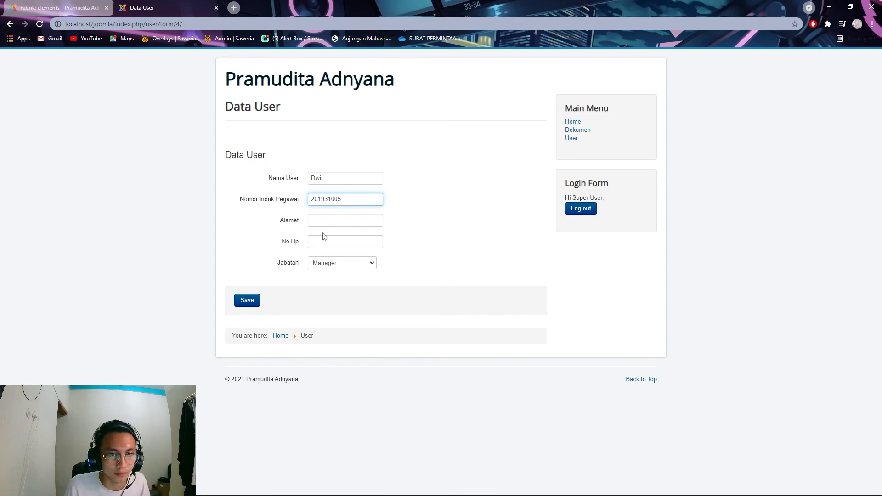
click(326, 221)
text(Semana)
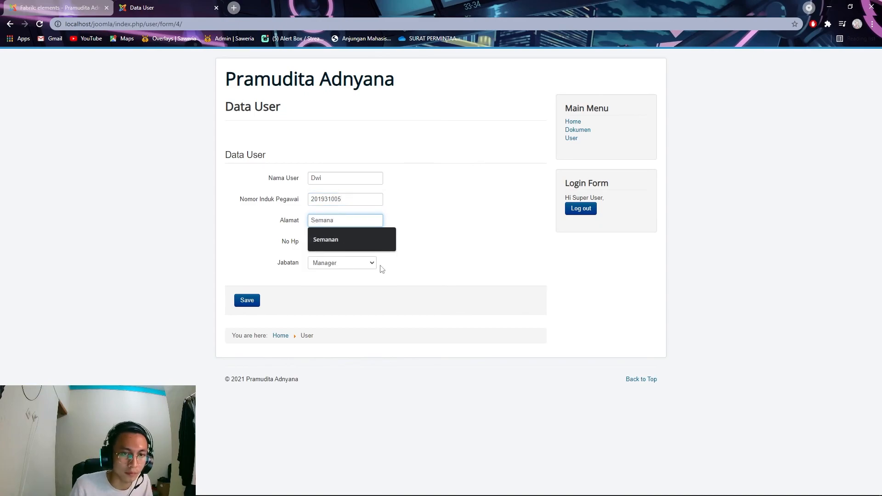
click(368, 264)
click(356, 245)
click(343, 263)
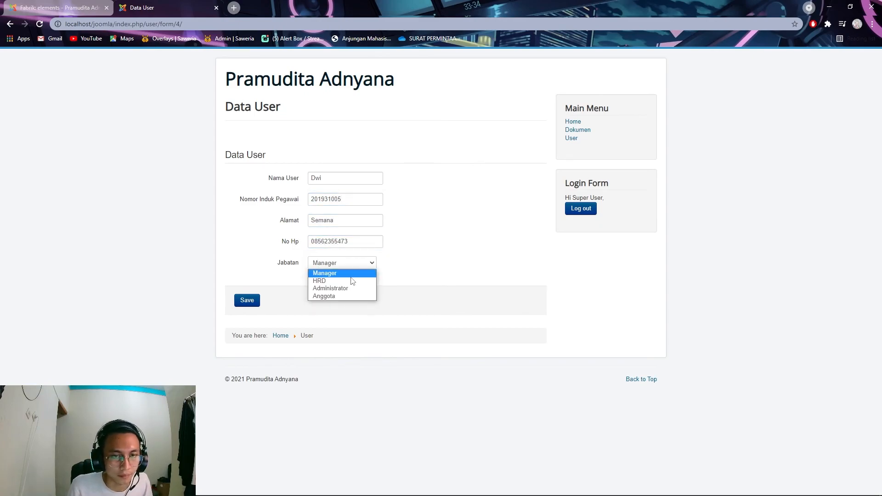
click(330, 296)
click(253, 302)
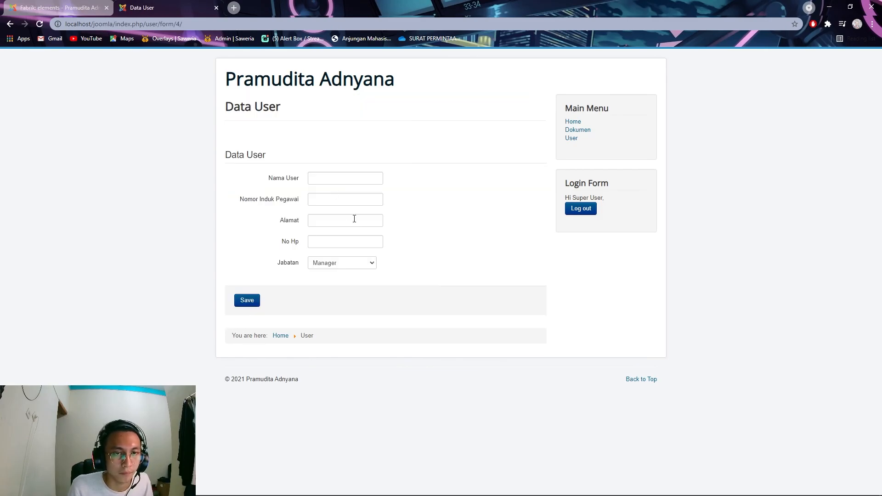
- Add a sixth user record with name, employee number, address, phone and Jabatan Anggota
click(331, 179)
text(Gina)
key(Tab)
drag(332, 179, 289, 181)
click(331, 195)
text(201931155)
click(334, 220)
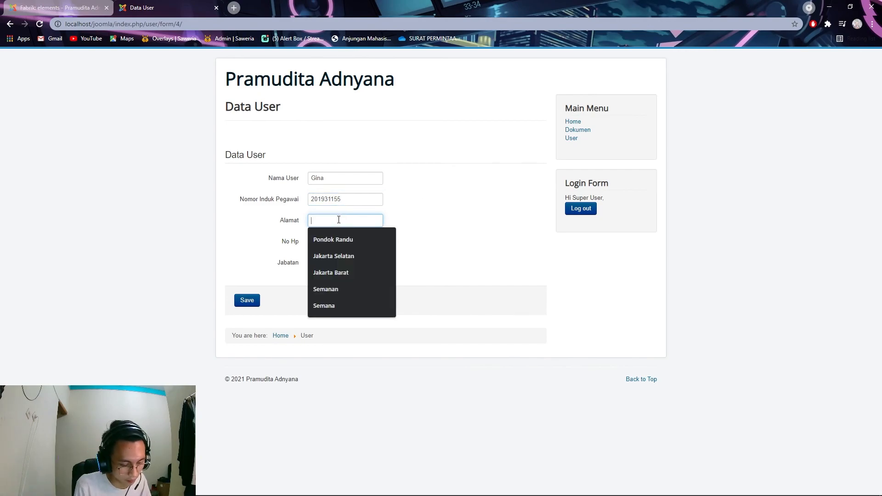
text(rawa buaya)
click(353, 238)
click(349, 263)
click(354, 298)
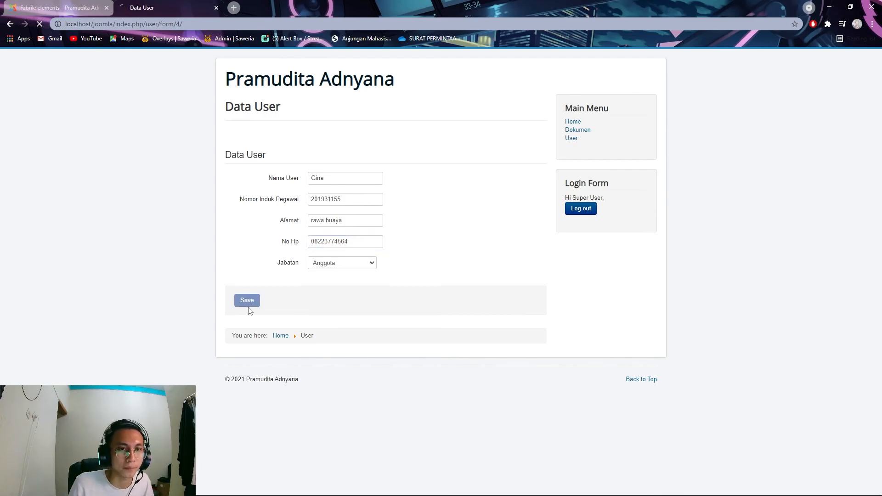
click(248, 303)
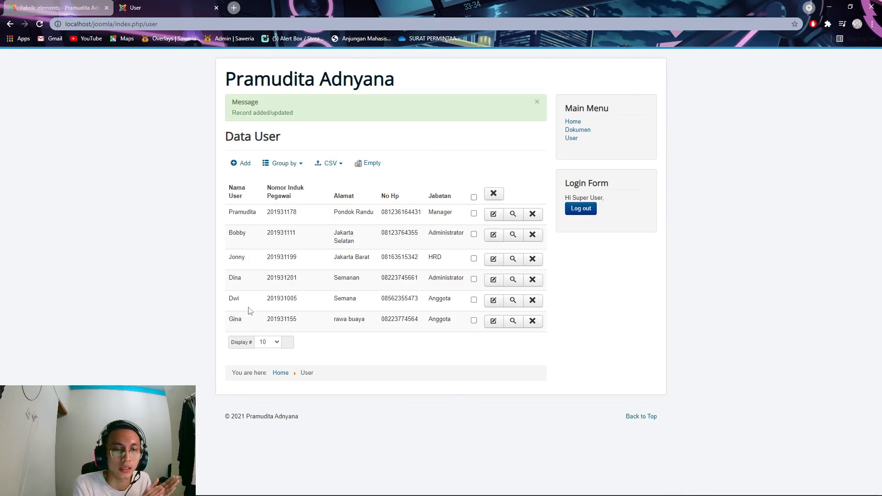